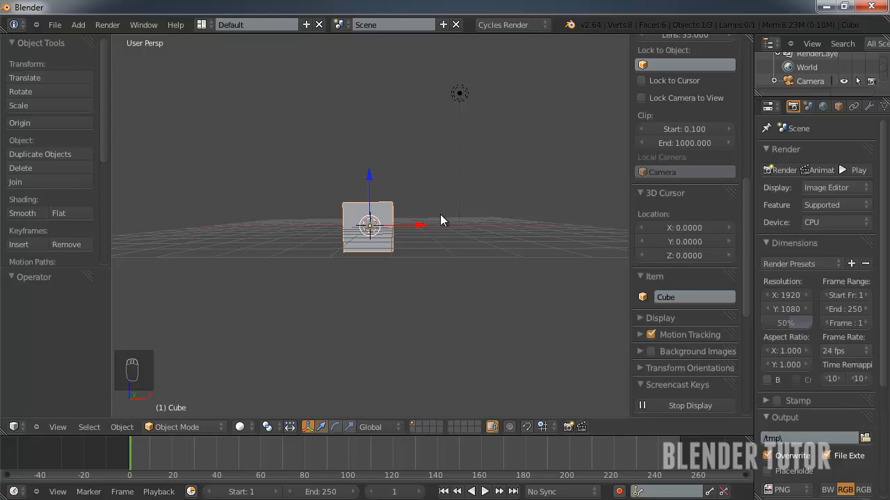
- Scrub the current frame back and forth along the timeline to see how it relates to the cube
{"action": "middle_click_drag", "start_coordinate": [439, 230], "coordinate": [345, 239]}
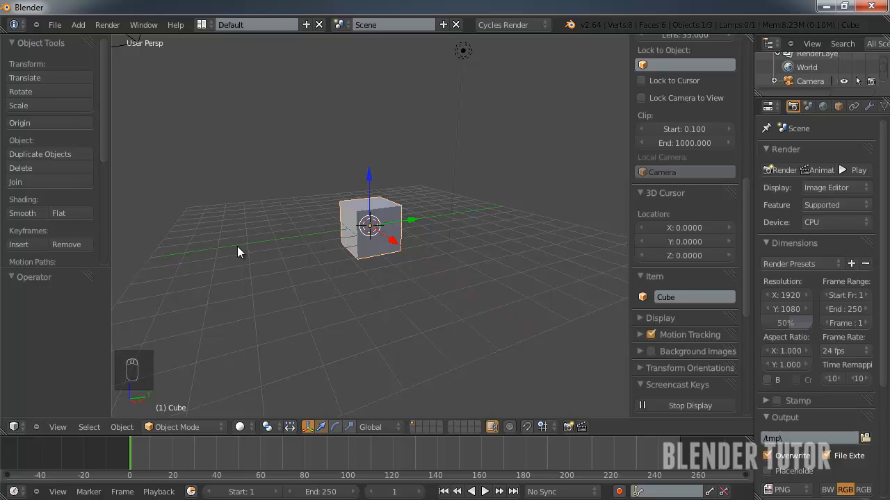
{"action": "left_click_drag", "start_coordinate": [135, 459], "coordinate": [172, 454]}
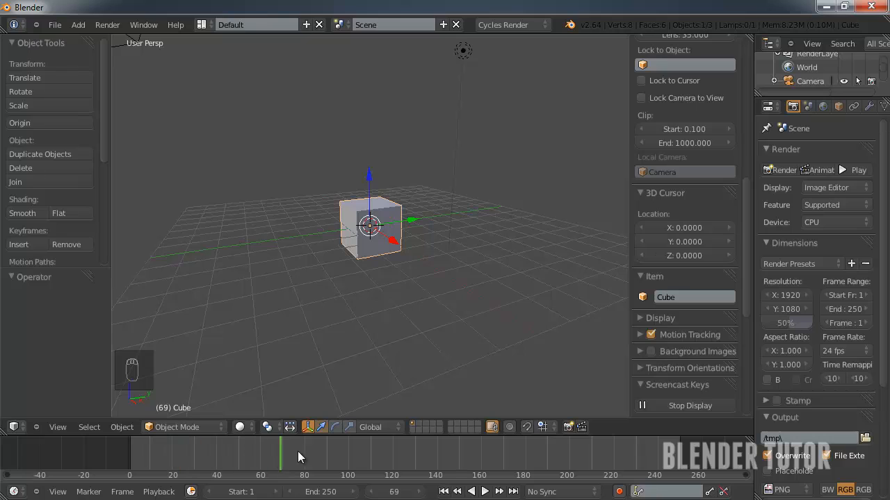
{"action": "left_click_drag", "start_coordinate": [298, 451], "coordinate": [134, 451]}
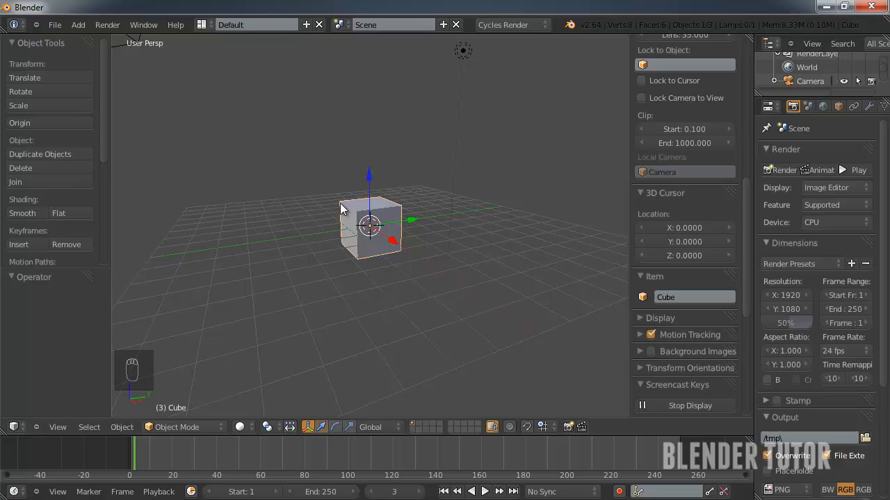
{"action": "middle_click_drag", "start_coordinate": [341, 222], "coordinate": [332, 251]}
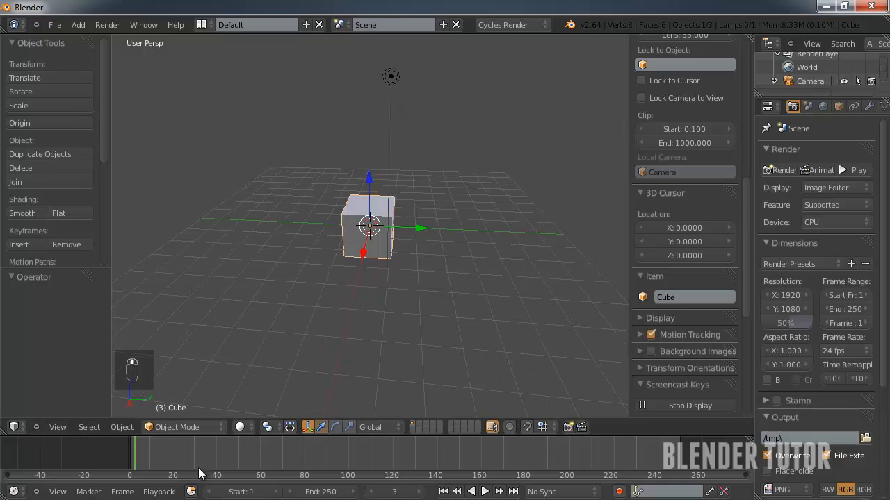
{"action": "left_click_drag", "start_coordinate": [137, 456], "coordinate": [216, 452]}
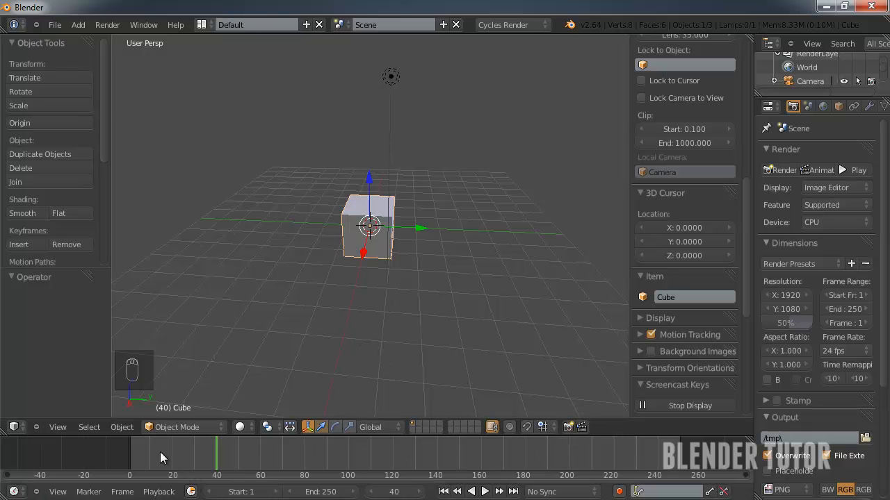
{"action": "left_click_drag", "start_coordinate": [170, 450], "coordinate": [131, 452]}
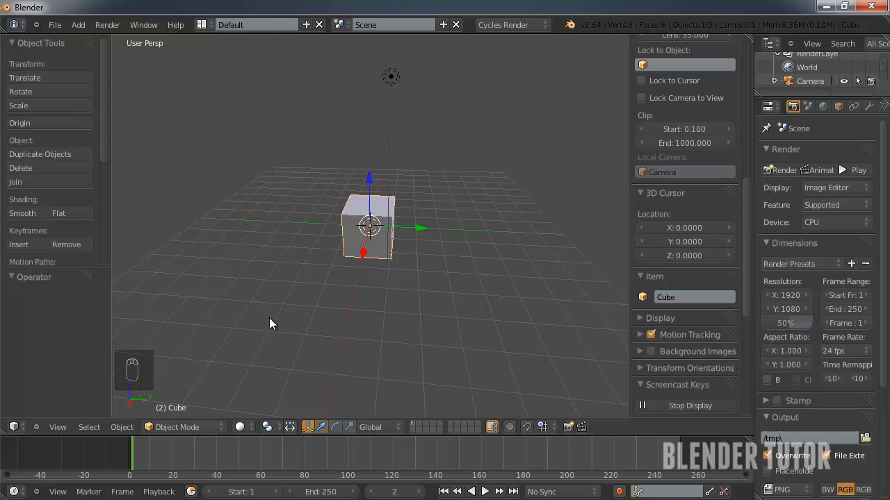
- Examine the cube from several angles and distances in the 3D view
{"action": "middle_click_drag", "start_coordinate": [342, 255], "coordinate": [445, 238]}
{"action": "middle_click_drag", "start_coordinate": [378, 238], "coordinate": [371, 268]}
{"action": "scroll", "coordinate": [369, 268], "scroll_direction": "up", "scroll_amount": 2}
{"action": "scroll", "coordinate": [368, 268], "scroll_direction": "up", "scroll_amount": 3}
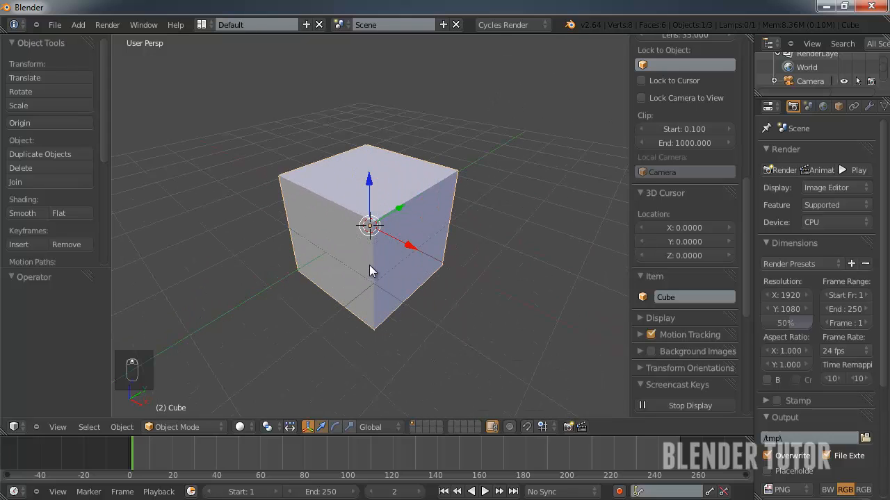
{"action": "scroll", "coordinate": [369, 266], "scroll_direction": "down", "scroll_amount": 5}
{"action": "scroll", "coordinate": [366, 268], "scroll_direction": "up", "scroll_amount": 2}
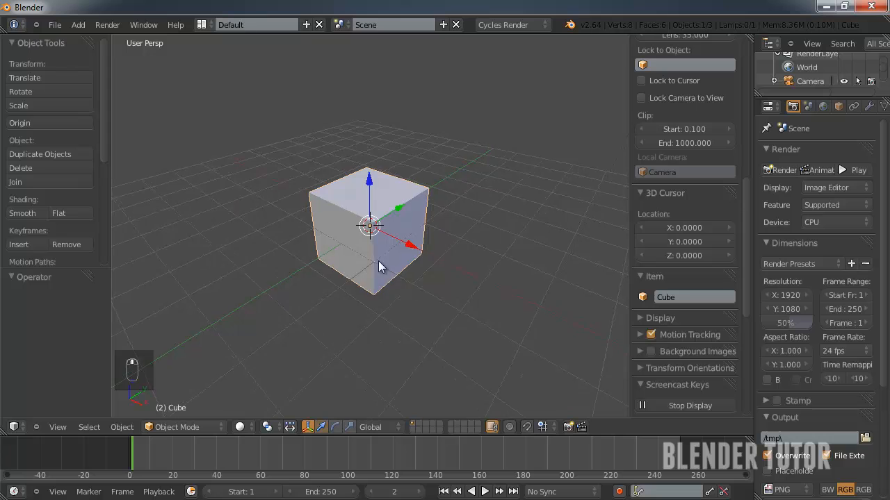
{"action": "middle_click_drag", "start_coordinate": [379, 261], "coordinate": [443, 225]}
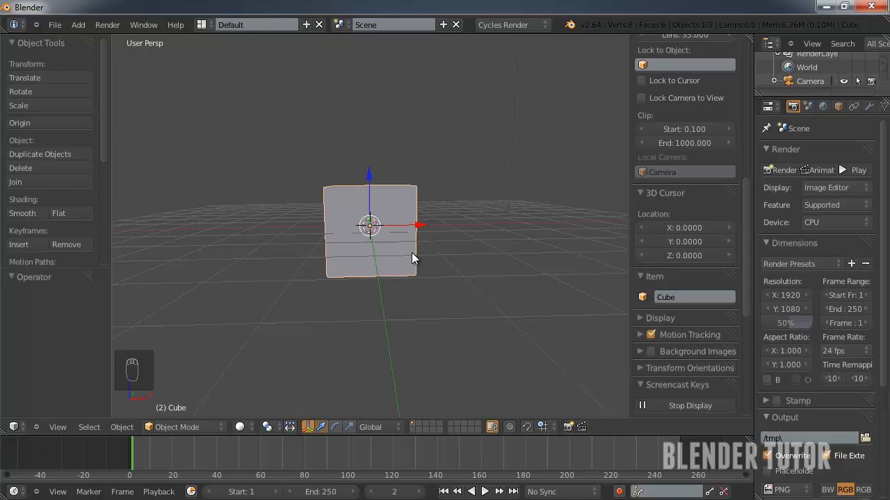
{"action": "middle_click_drag", "start_coordinate": [408, 253], "coordinate": [344, 282]}
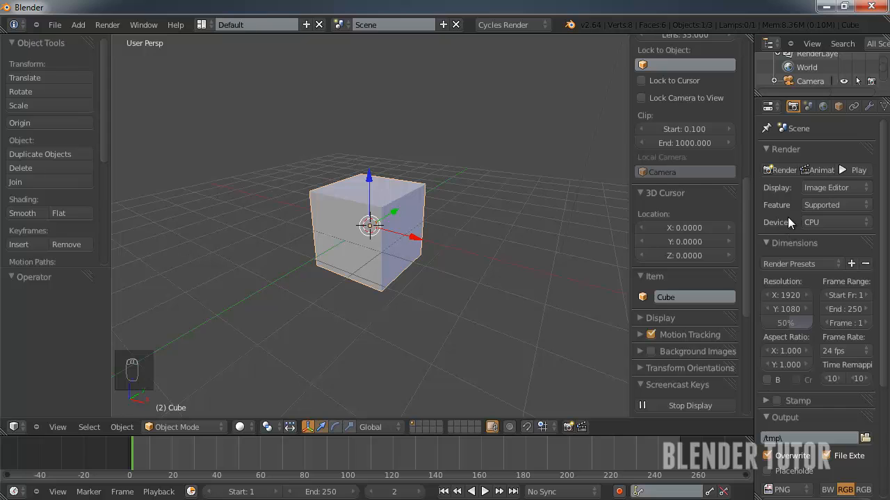
- Widen the Properties editor and open the frame rate choices in the render dimensions
{"action": "left_click_drag", "start_coordinate": [755, 171], "coordinate": [713, 171]}
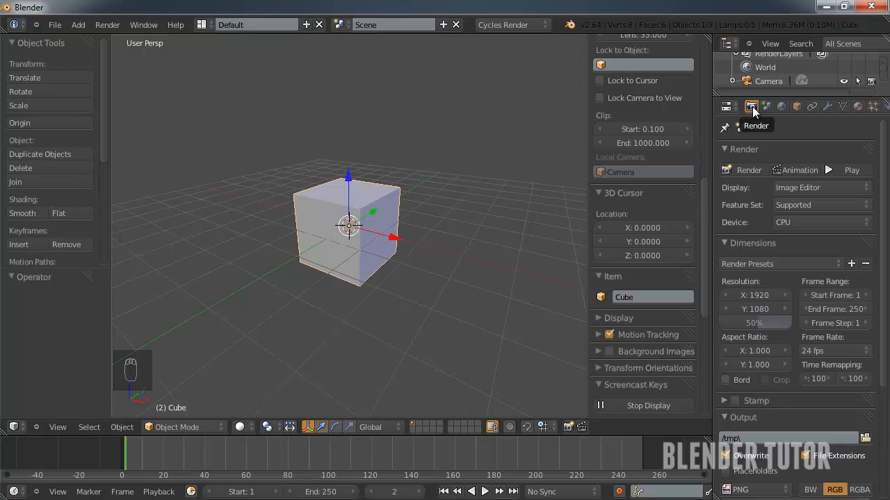
{"action": "scroll", "coordinate": [824, 287], "scroll_direction": "down", "scroll_amount": 3}
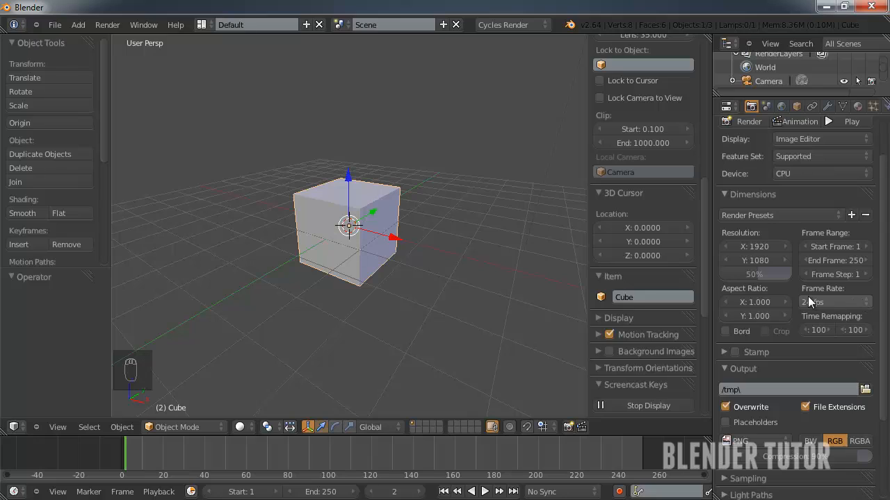
{"action": "left_click", "coordinate": [853, 303]}
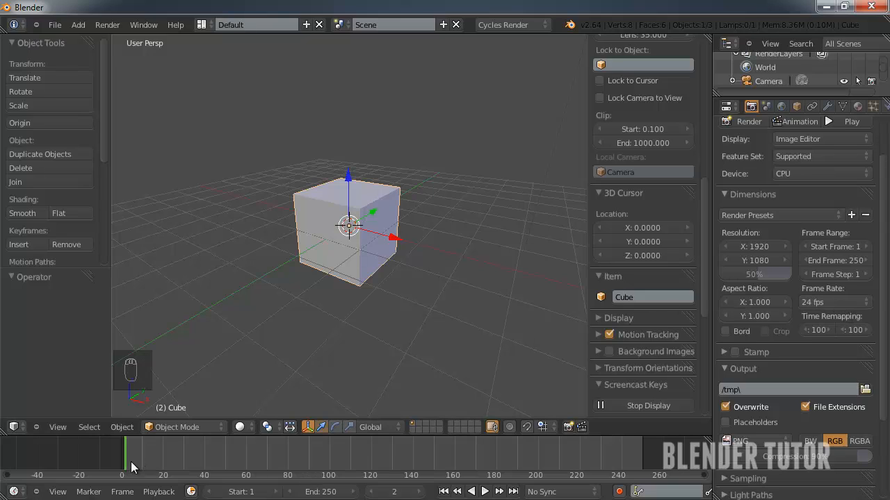
- Set the current frame to 1 and switch the 3D view to front orthographic
{"action": "mouse_move", "coordinate": [142, 456]}
{"action": "left_mouse_down"}
{"action": "mouse_move", "coordinate": [361, 451]}
{"action": "mouse_move", "coordinate": [129, 444]}
{"action": "left_mouse_up"}
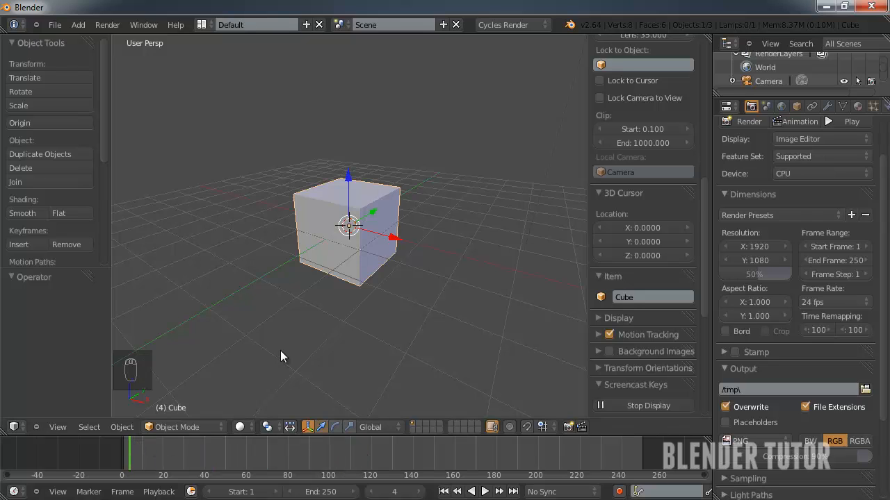
{"action": "middle_click_drag", "start_coordinate": [301, 289], "coordinate": [359, 268]}
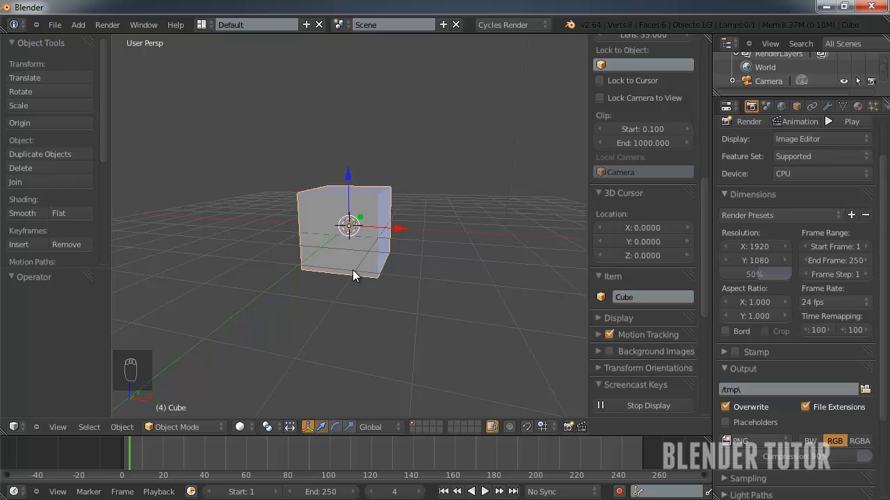
{"action": "left_click", "coordinate": [124, 443]}
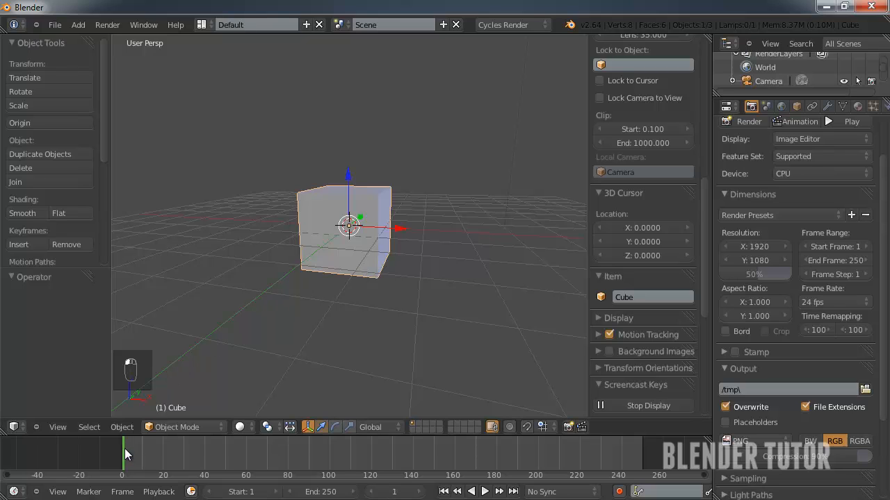
{"action": "key", "text": "KP_1"}
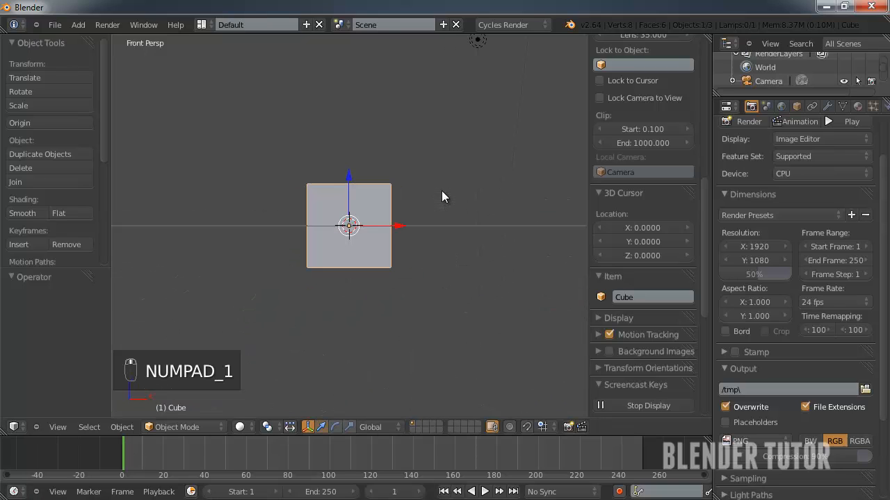
{"action": "key", "text": "KP_5"}
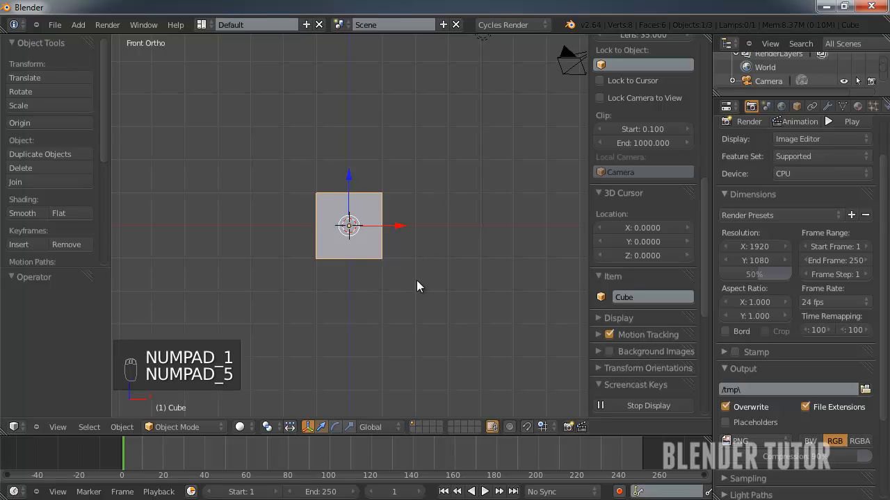
{"action": "scroll", "coordinate": [416, 280], "scroll_direction": "down", "scroll_amount": 5}
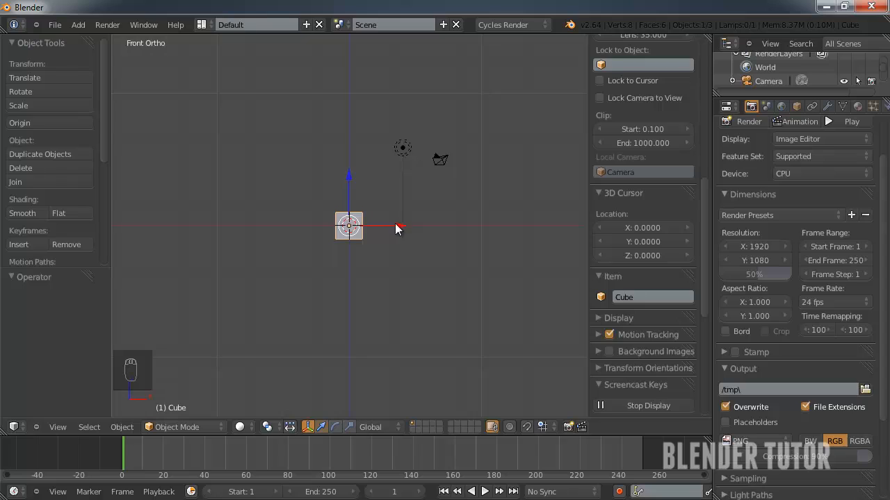
- Move the cube about 15.8 units in the negative X direction and insert a Location keyframe at frame 1
{"action": "left_click_drag", "start_coordinate": [394, 228], "coordinate": [189, 242]}
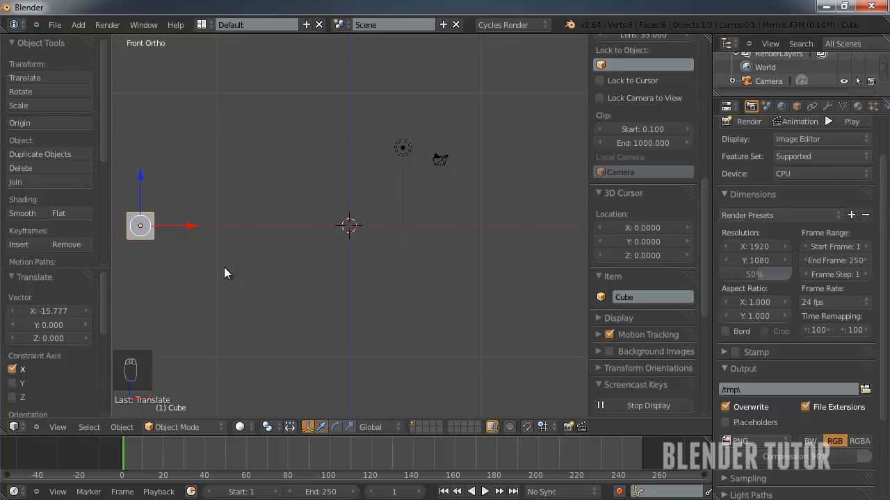
{"action": "key", "text": "i"}
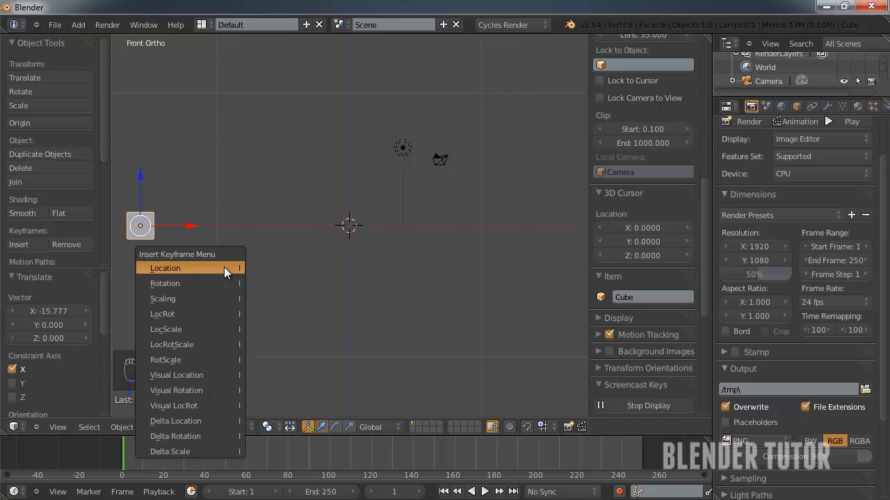
{"action": "left_click", "coordinate": [170, 268]}
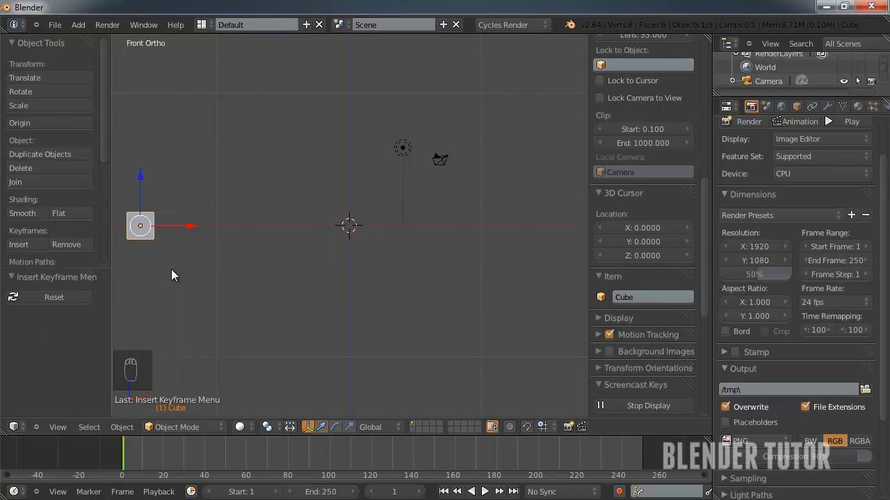
- Zoom the timeline in around the cube's first keyframe and return to frame 1
{"action": "left_click", "coordinate": [159, 455]}
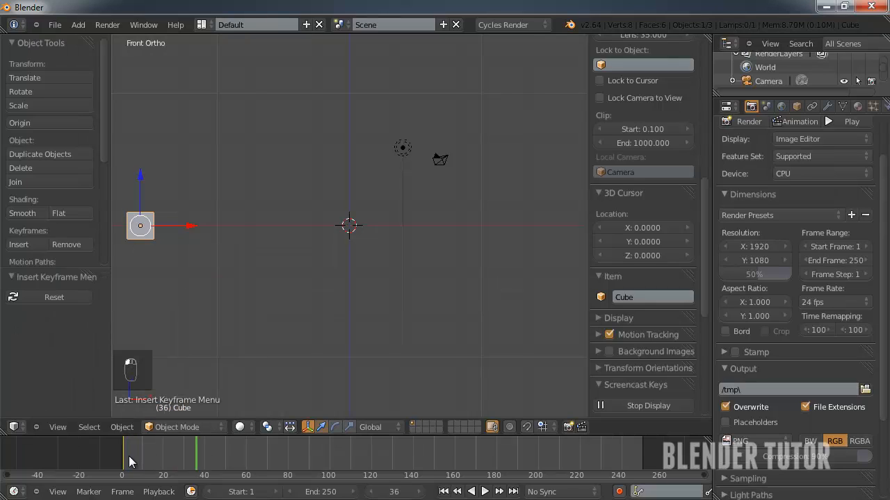
{"action": "scroll", "coordinate": [126, 454], "scroll_direction": "up", "scroll_amount": 6}
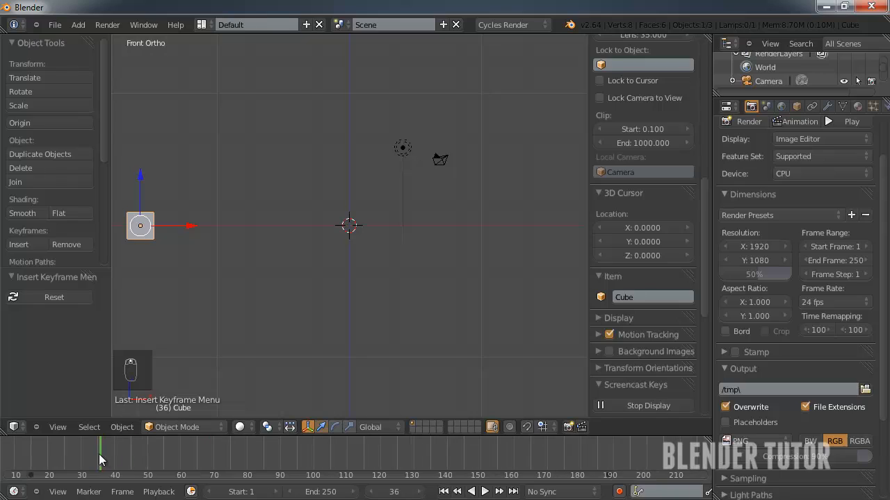
{"action": "middle_click_drag", "start_coordinate": [79, 455], "coordinate": [269, 452]}
{"action": "scroll", "coordinate": [173, 452], "scroll_direction": "up", "scroll_amount": 1}
{"action": "scroll", "coordinate": [173, 452], "scroll_direction": "up", "scroll_amount": 3}
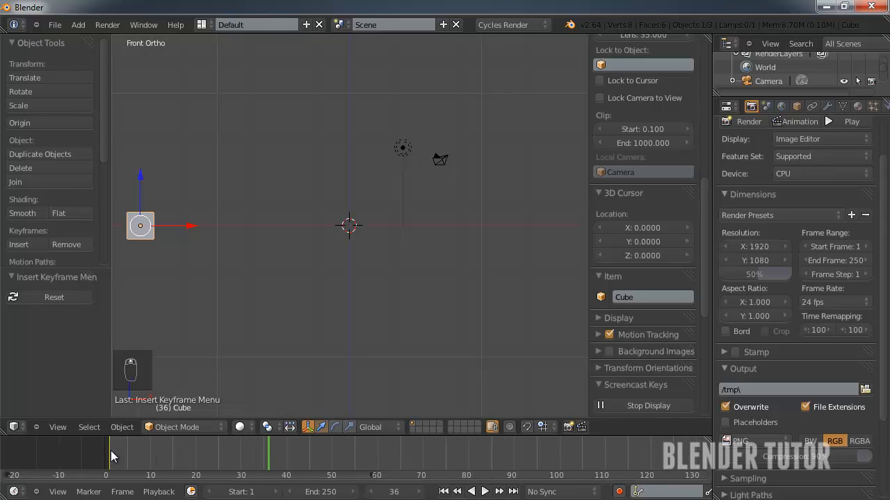
{"action": "left_click", "coordinate": [107, 456]}
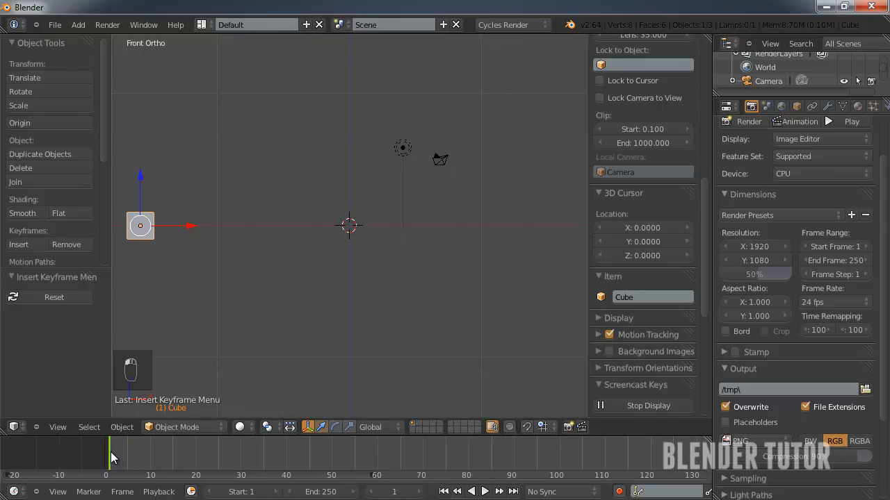
{"action": "scroll", "coordinate": [209, 340], "scroll_direction": "down", "scroll_amount": 1}
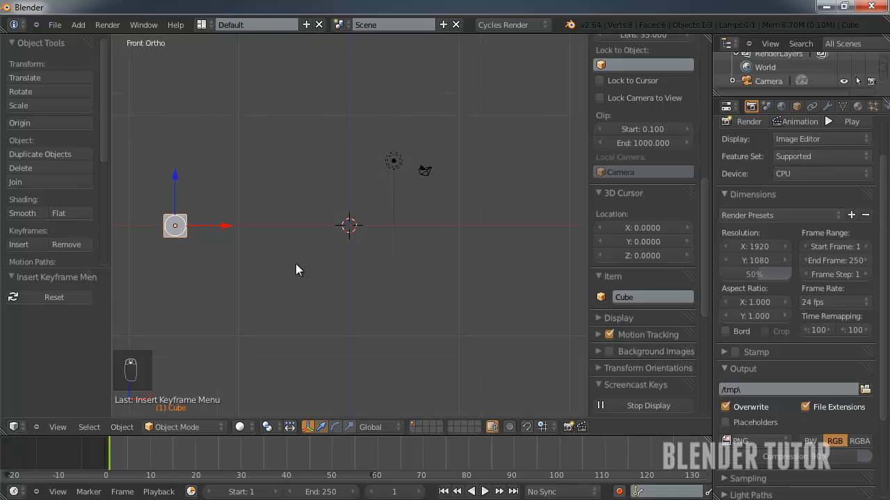
- Go to frame 12 and select the lamp and the cube in turn to compare their keyframes in the timeline
{"action": "left_click_drag", "start_coordinate": [126, 461], "coordinate": [158, 458]}
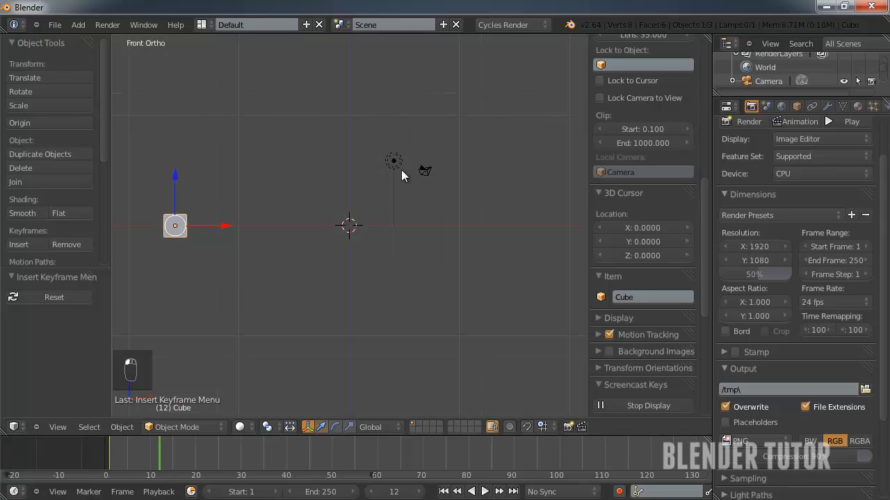
{"action": "right_click", "coordinate": [394, 162]}
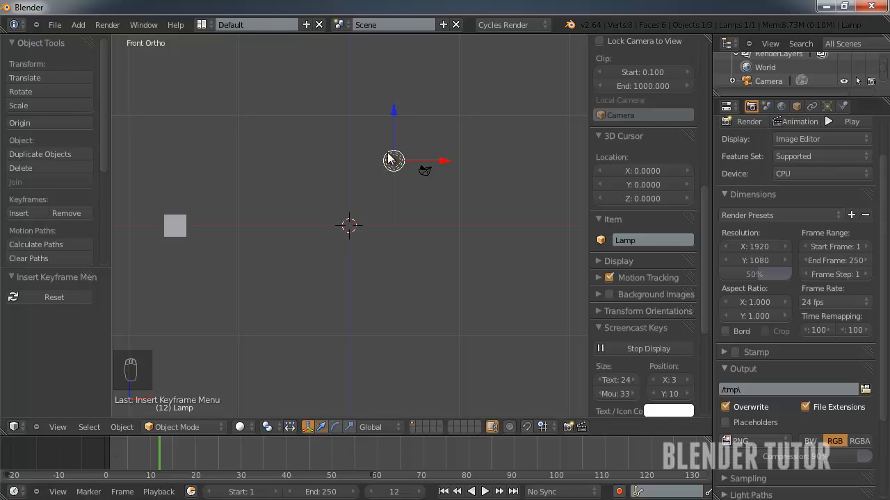
{"action": "right_click", "coordinate": [177, 226]}
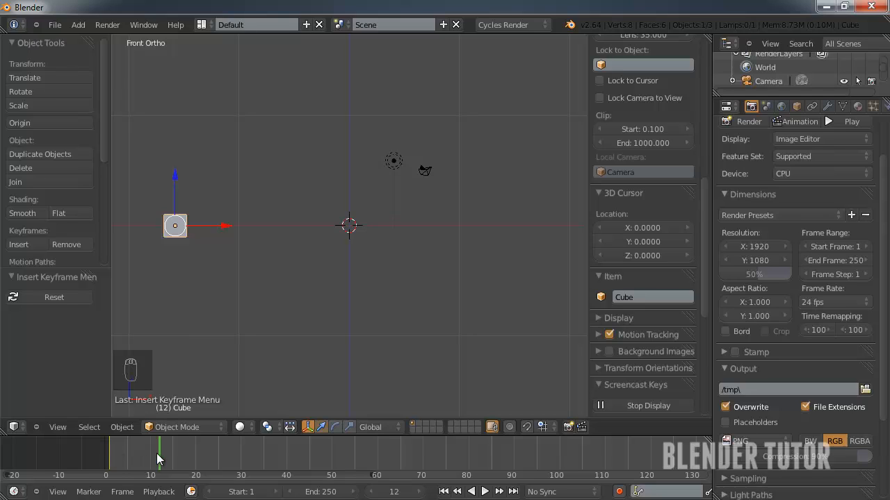
- Try moving the cube about 15.8 units along X to the origin at frame 30 without inserting a keyframe
{"action": "left_click", "coordinate": [115, 459]}
{"action": "left_click_drag", "start_coordinate": [116, 458], "coordinate": [240, 469]}
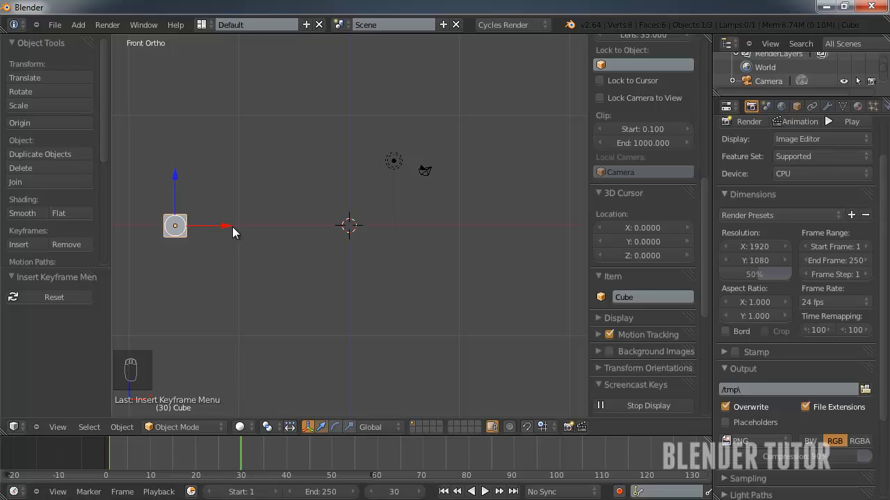
{"action": "key", "text": "g"}
{"action": "key", "text": "x"}
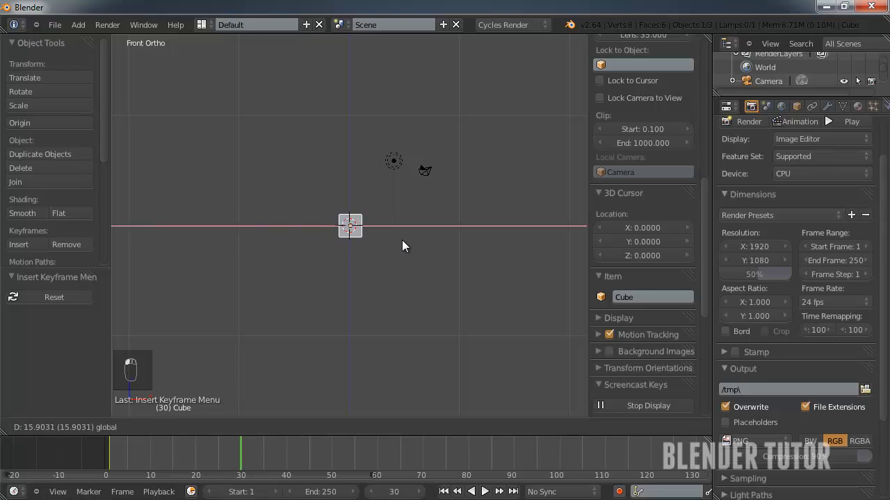
{"action": "left_click", "coordinate": [401, 240]}
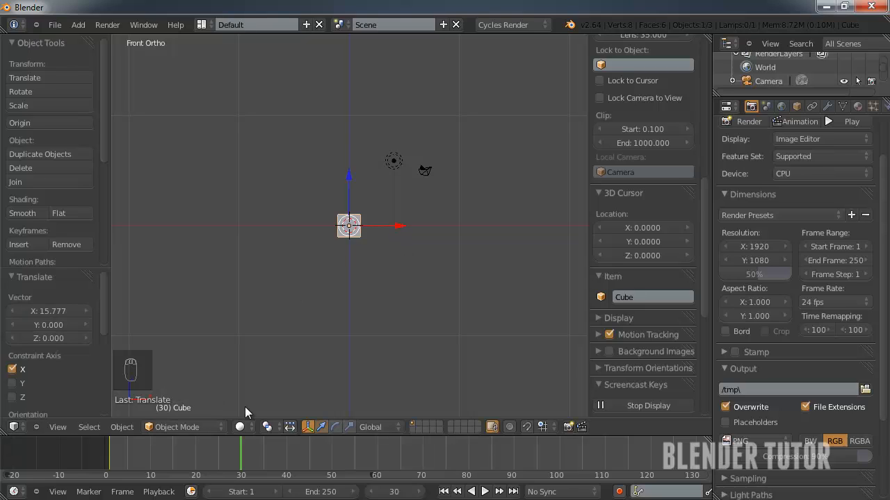
- Scrub back to frame 8 and play the animation to check the cube's motion
{"action": "left_click", "coordinate": [195, 448]}
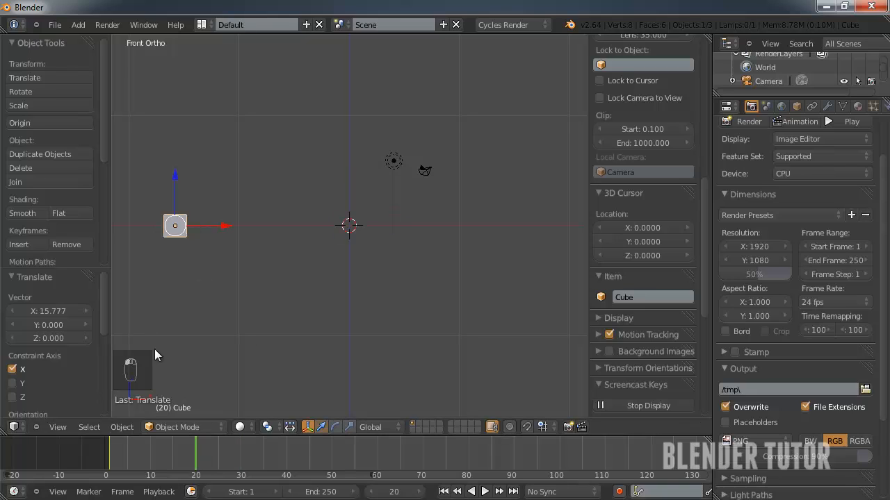
{"action": "left_click_drag", "start_coordinate": [165, 454], "coordinate": [141, 448]}
{"action": "key", "text": "alt+a"}
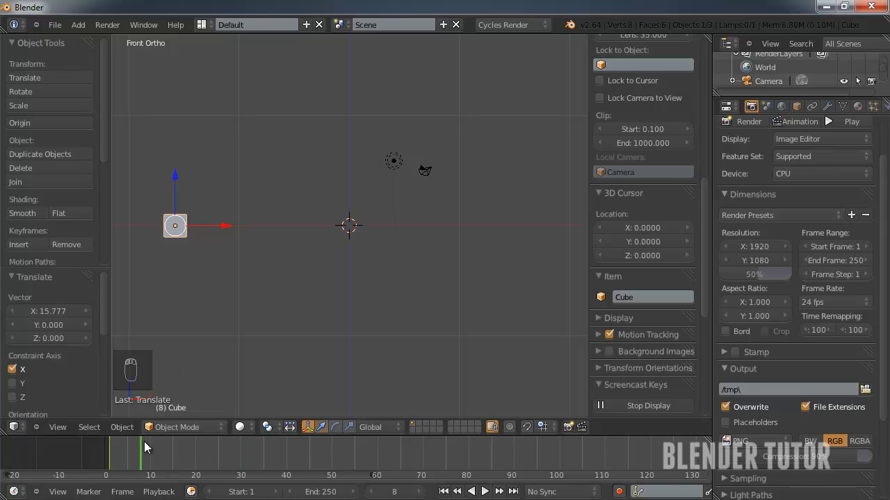
- Stop playback and try moving the cube about 16 units along X at frame 54 without inserting a keyframe
{"action": "key", "text": "alt+a"}
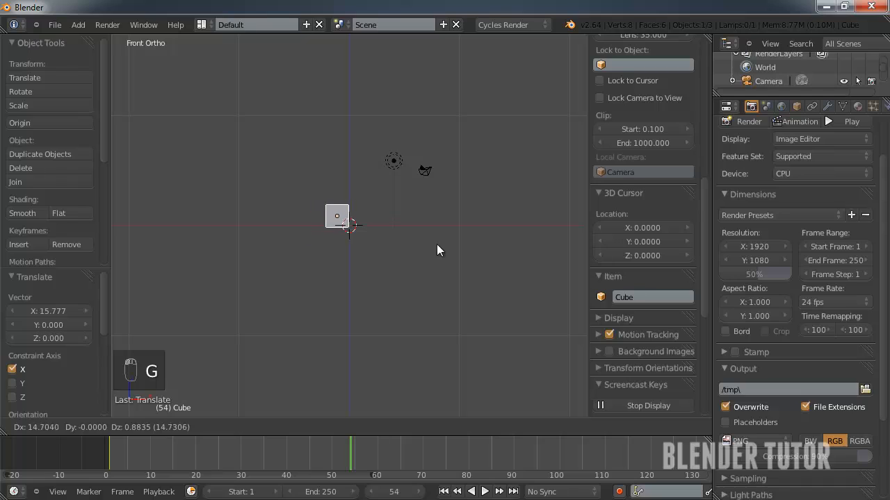
{"action": "left_click", "coordinate": [450, 253]}
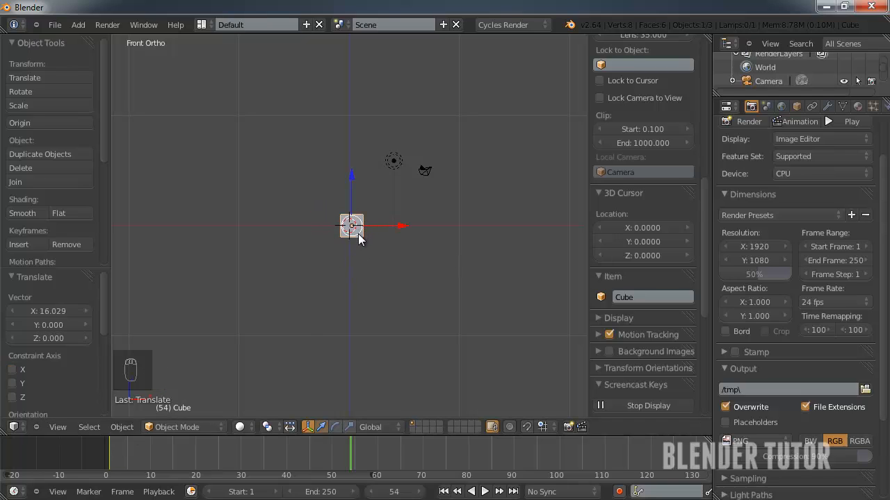
{"action": "left_click", "coordinate": [272, 448]}
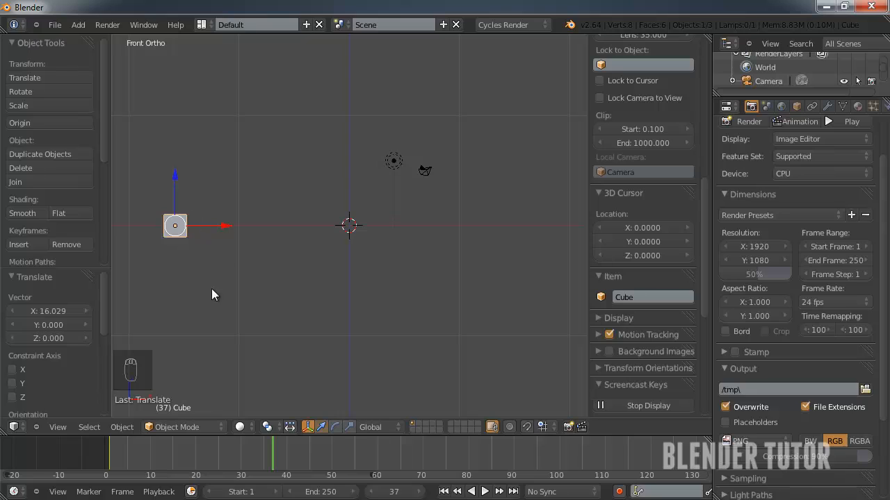
- At frame 30, move the cube about 15.8 units along X to the origin and insert a location keyframe
{"action": "left_click", "coordinate": [240, 453]}
{"action": "left_click_drag", "start_coordinate": [225, 224], "coordinate": [396, 234]}
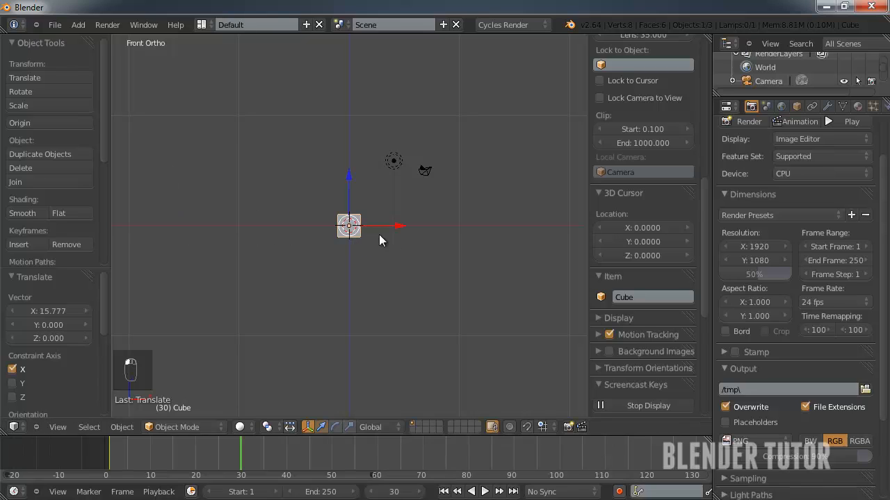
{"action": "key", "text": "i"}
{"action": "left_click", "coordinate": [344, 238]}
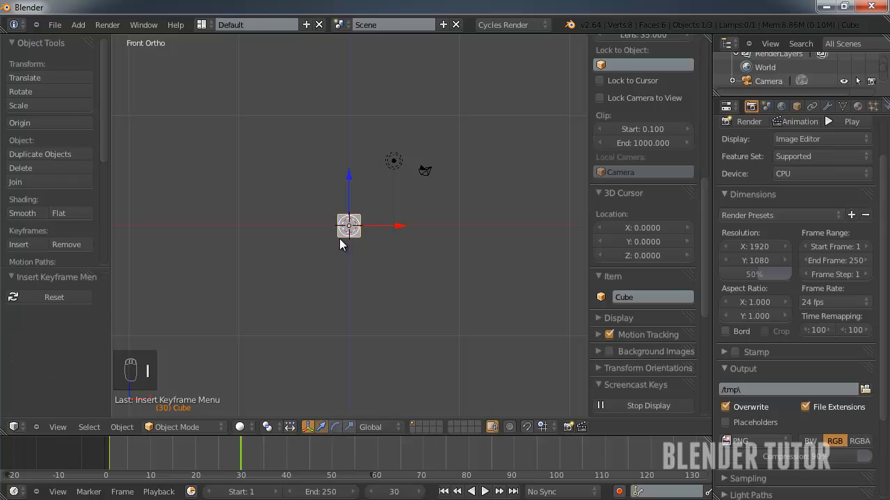
- Scrub back to frame 1 and play the animation to check the cube's motion between its two keyframes
{"action": "left_click_drag", "start_coordinate": [245, 447], "coordinate": [111, 443]}
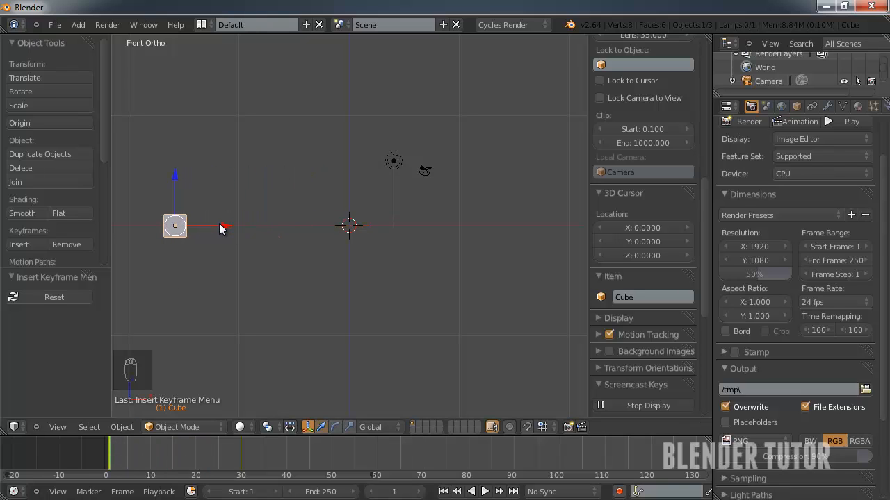
{"action": "key", "text": "alt+a"}
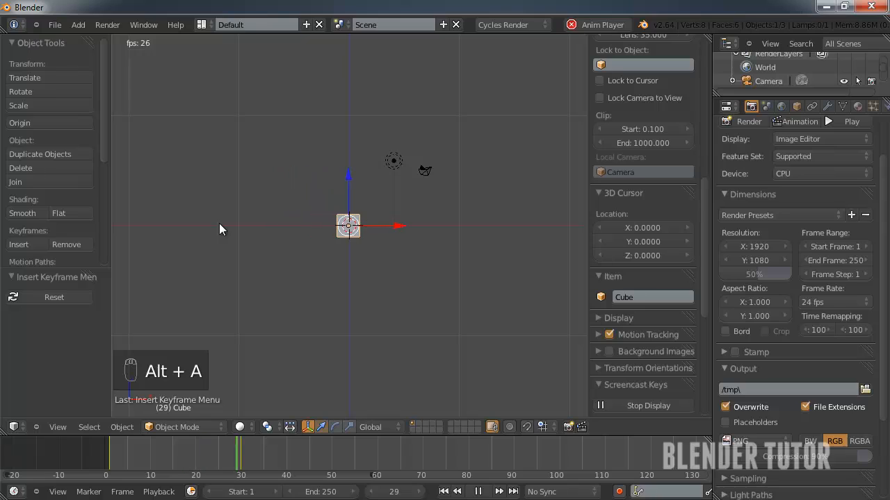
{"action": "key", "text": "alt+a"}
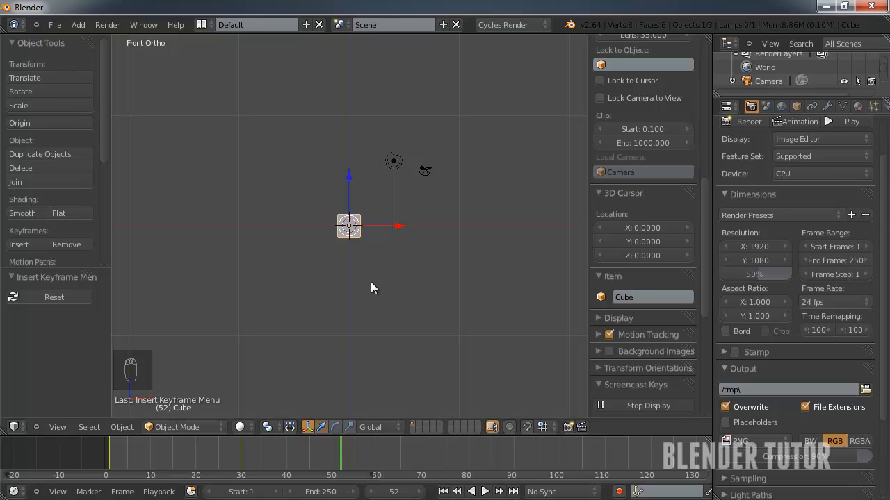
- Set the animation's end frame to 30
{"action": "left_click", "coordinate": [328, 492]}
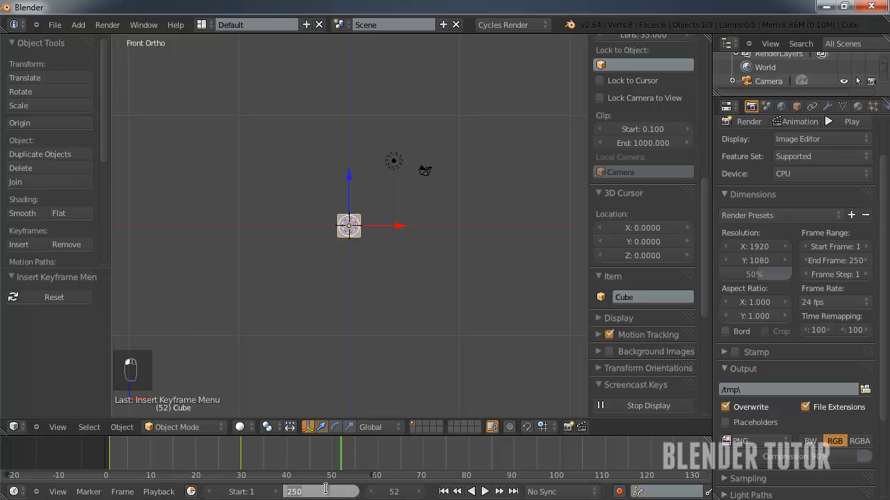
{"action": "type", "text": "30"}
{"action": "key", "text": "Return"}
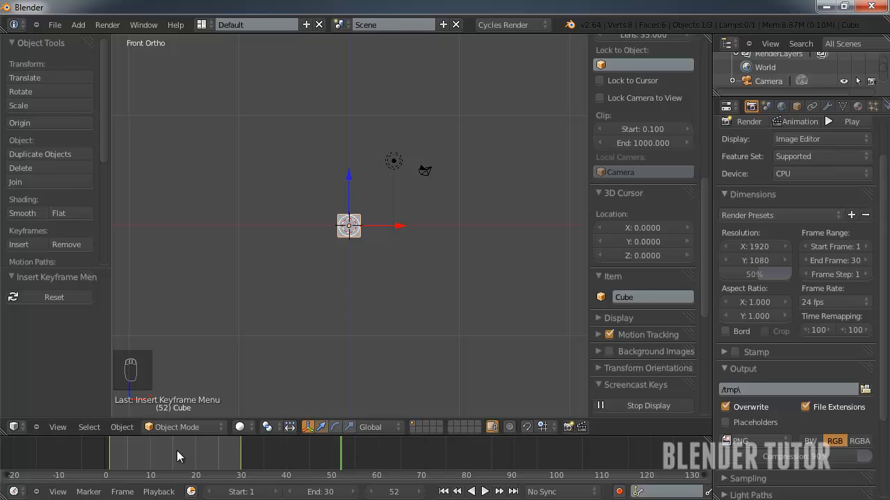
- Scrub through the shortened frame range to frame 18 and play the looping animation
{"action": "left_click_drag", "start_coordinate": [225, 450], "coordinate": [191, 451]}
{"action": "scroll", "coordinate": [334, 459], "scroll_direction": "up", "scroll_amount": 6}
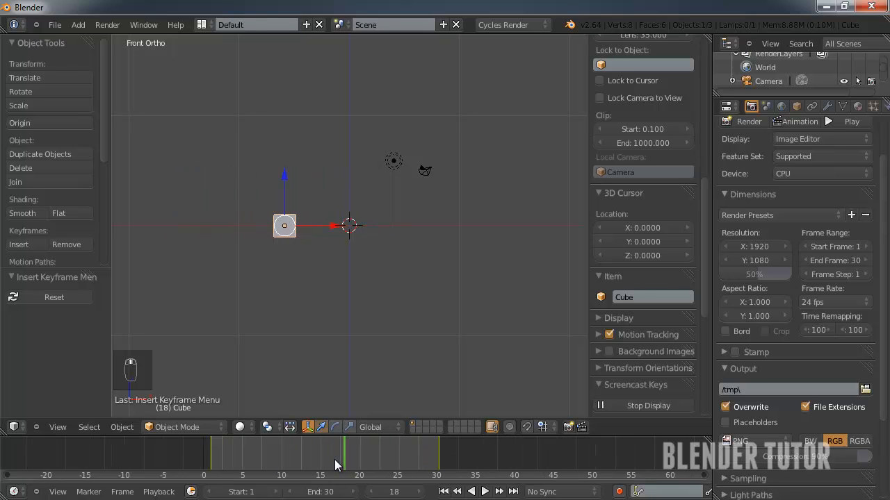
{"action": "middle_click_drag", "start_coordinate": [326, 457], "coordinate": [392, 465]}
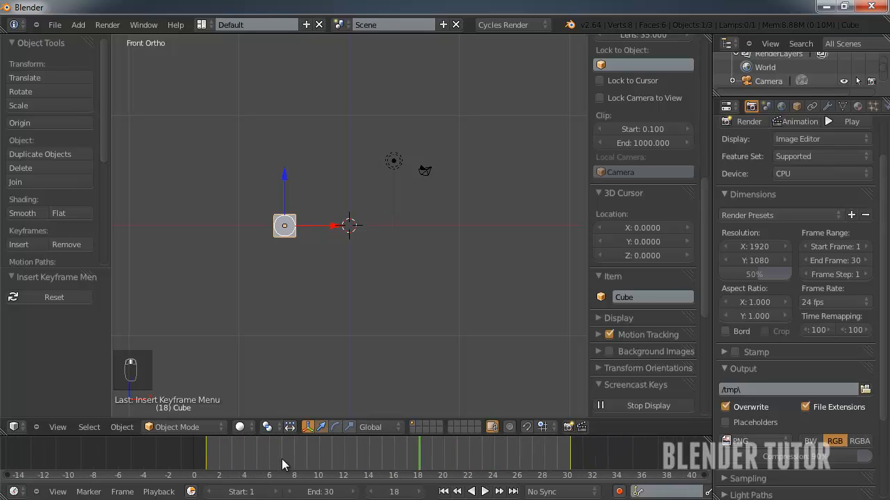
{"action": "key", "text": "alt+a"}
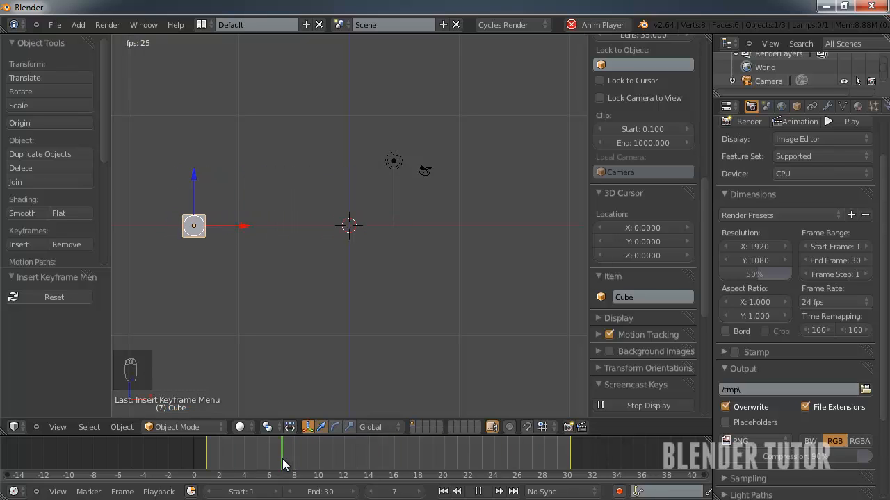
{"action": "key", "text": "alt+a"}
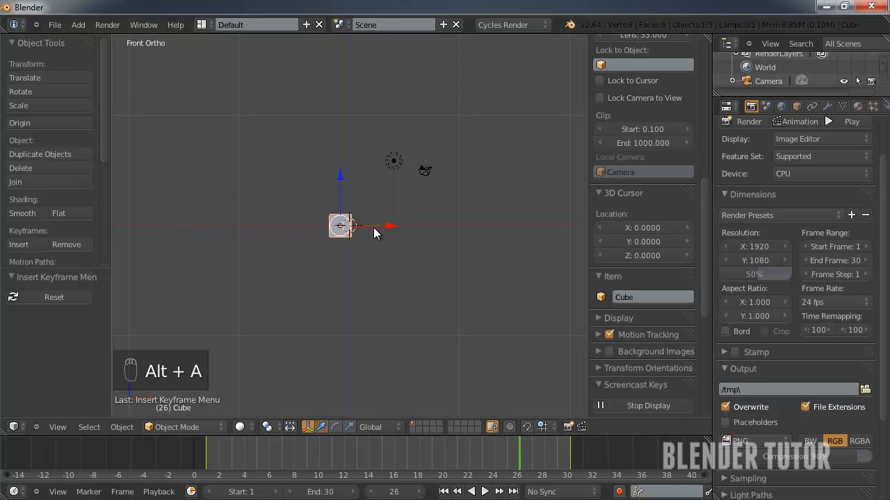
- Go back and forth between frames 1 and 30 to compare the cube's keyframed positions
{"action": "mouse_move", "coordinate": [394, 450]}
{"action": "left_mouse_down"}
{"action": "mouse_move", "coordinate": [208, 451]}
{"action": "mouse_move", "coordinate": [568, 447]}
{"action": "left_mouse_up"}
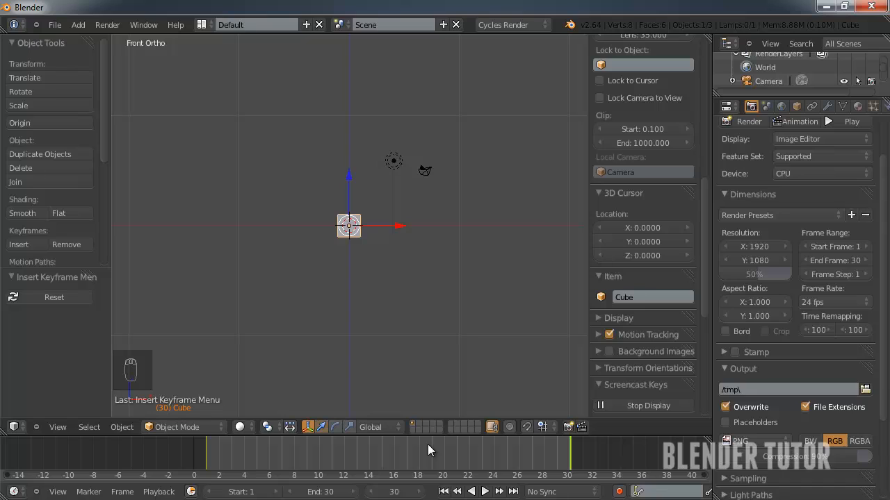
{"action": "left_click", "coordinate": [205, 451]}
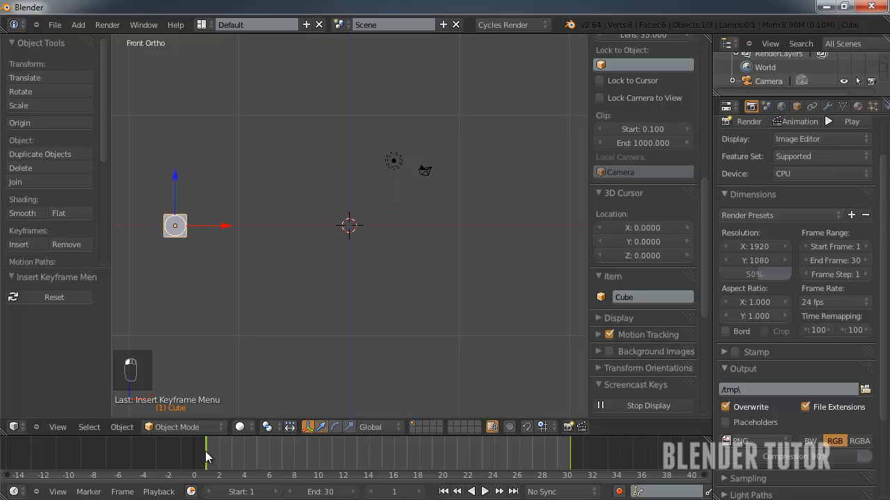
{"action": "left_click", "coordinate": [566, 449]}
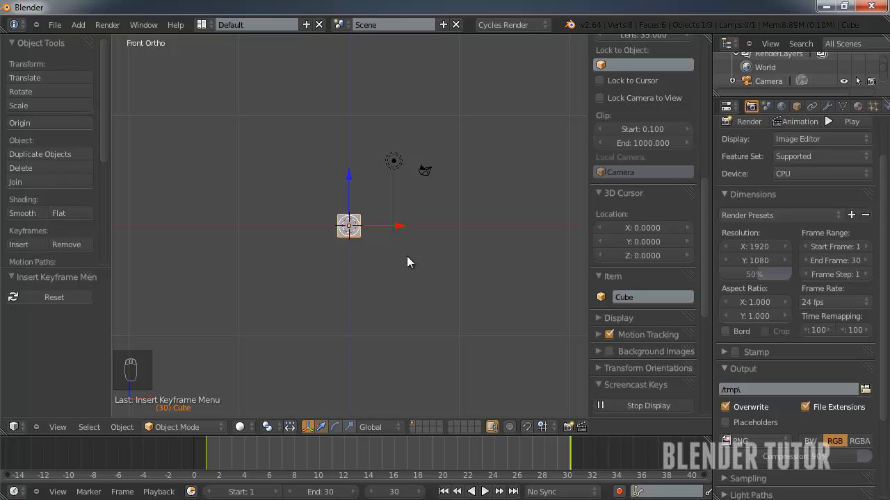
{"action": "left_click", "coordinate": [206, 456]}
{"action": "left_click_drag", "start_coordinate": [206, 456], "coordinate": [568, 454]}
{"action": "left_click", "coordinate": [207, 449]}
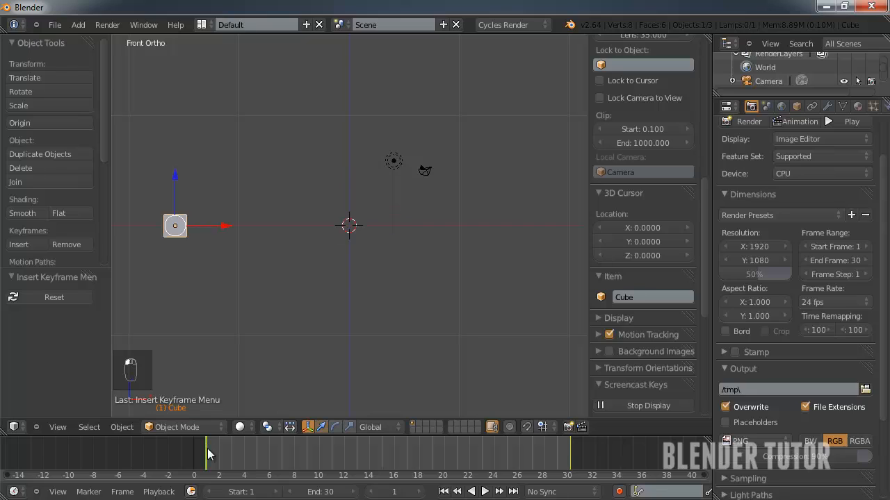
{"action": "left_click", "coordinate": [567, 449]}
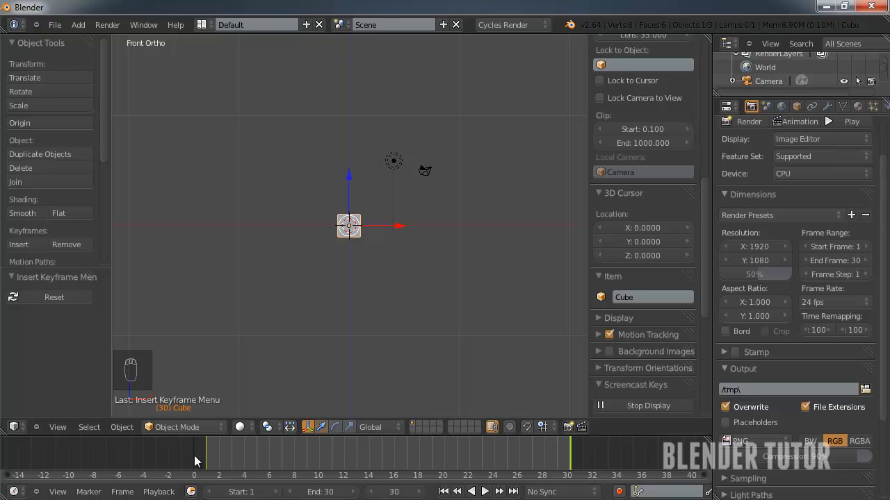
{"action": "left_click_drag", "start_coordinate": [201, 454], "coordinate": [570, 442]}
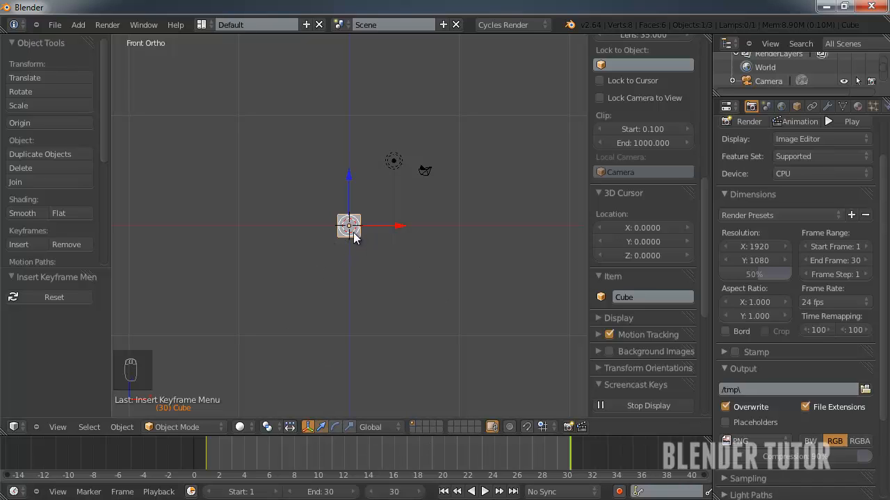
{"action": "key", "text": "i"}
{"action": "left_click", "coordinate": [207, 453]}
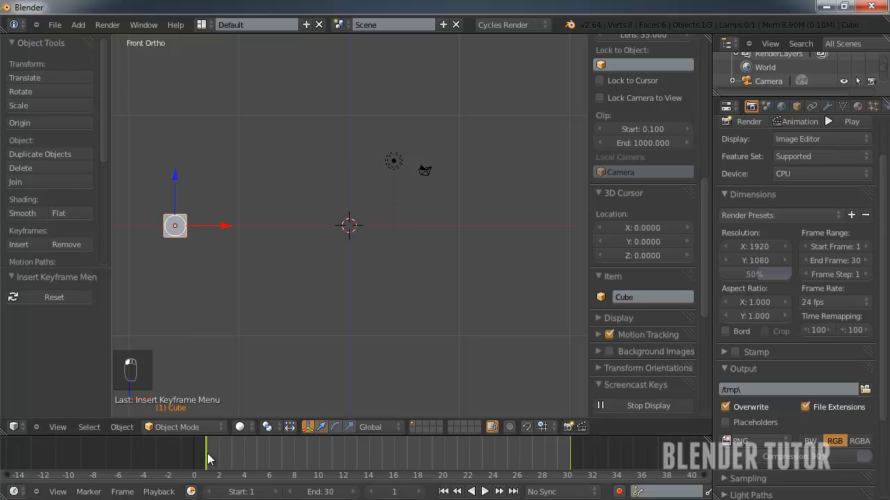
- Enable automatic keyframe insertion and raise the cube about 6.8 units along Z at frame 15
{"action": "left_click", "coordinate": [620, 492]}
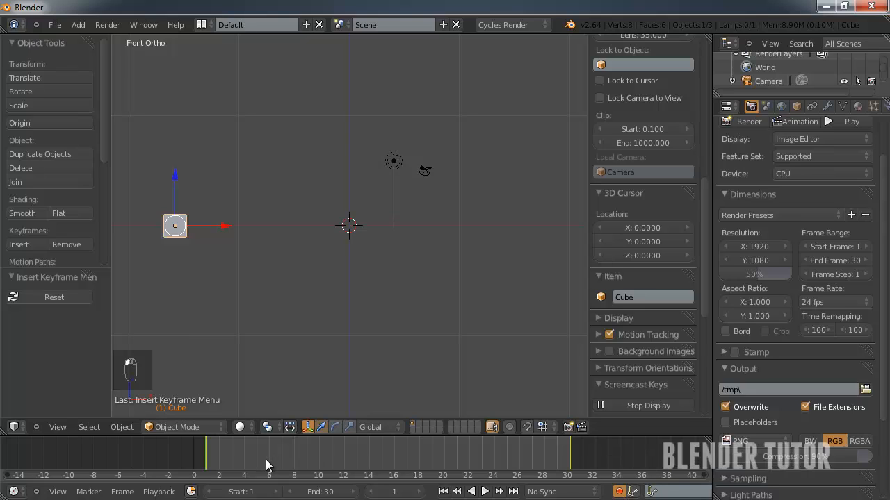
{"action": "left_click_drag", "start_coordinate": [208, 453], "coordinate": [383, 450]}
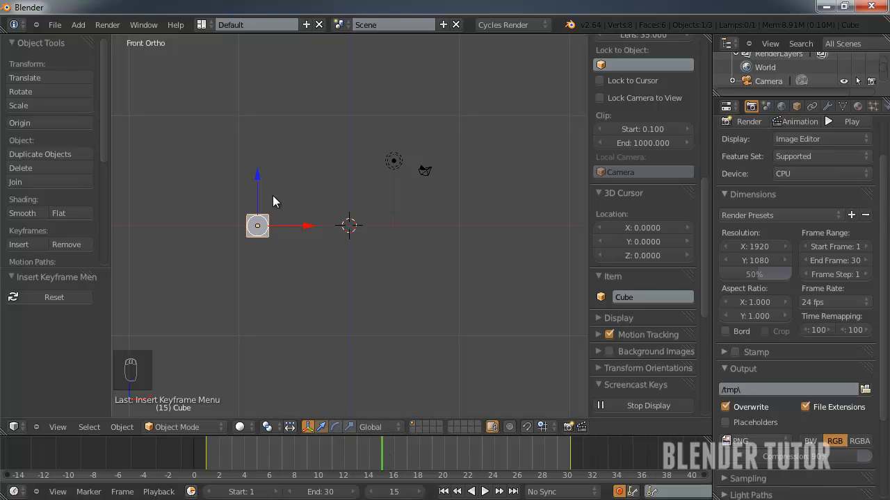
{"action": "key", "text": "g"}
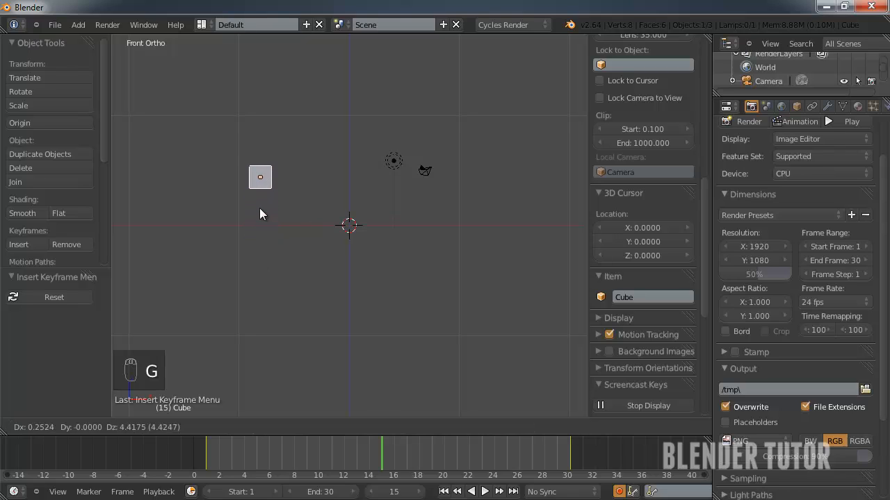
{"action": "left_click", "coordinate": [257, 194]}
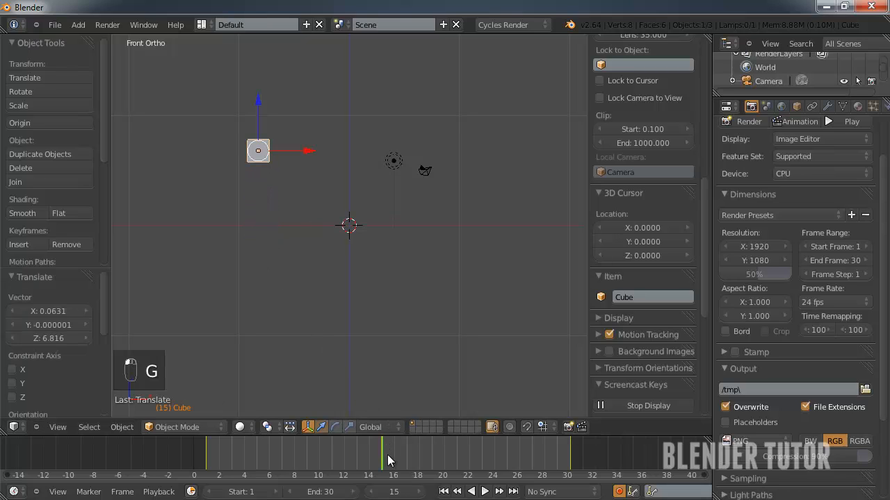
- Return to frame 1 and play the animation to check the cube's rise and fall
{"action": "left_click_drag", "start_coordinate": [380, 445], "coordinate": [206, 446]}
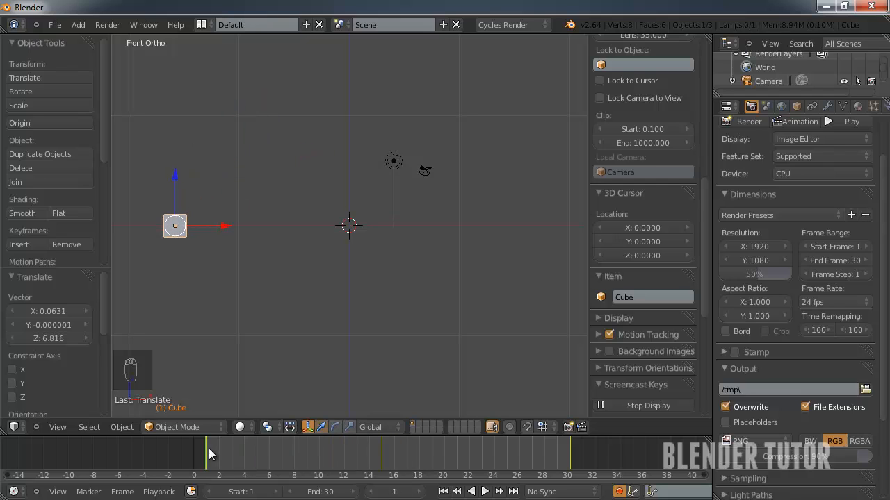
{"action": "key", "text": "alt+a"}
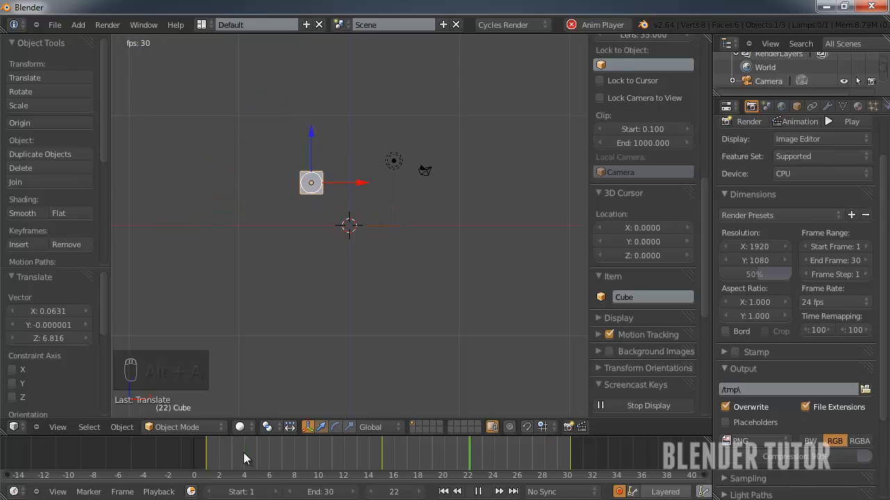
{"action": "key", "text": "alt+a"}
- Rotate the cube about -50° at frame 9 and about 58.6° at frame 23 with automatic keyframing
{"action": "left_click_drag", "start_coordinate": [224, 455], "coordinate": [307, 460]}
{"action": "key", "text": "r"}
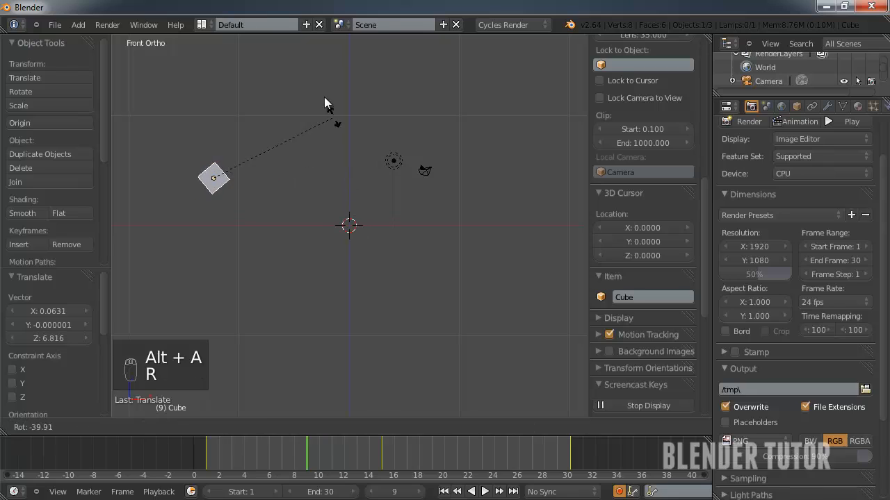
{"action": "left_click", "coordinate": [324, 95]}
{"action": "left_click", "coordinate": [479, 463]}
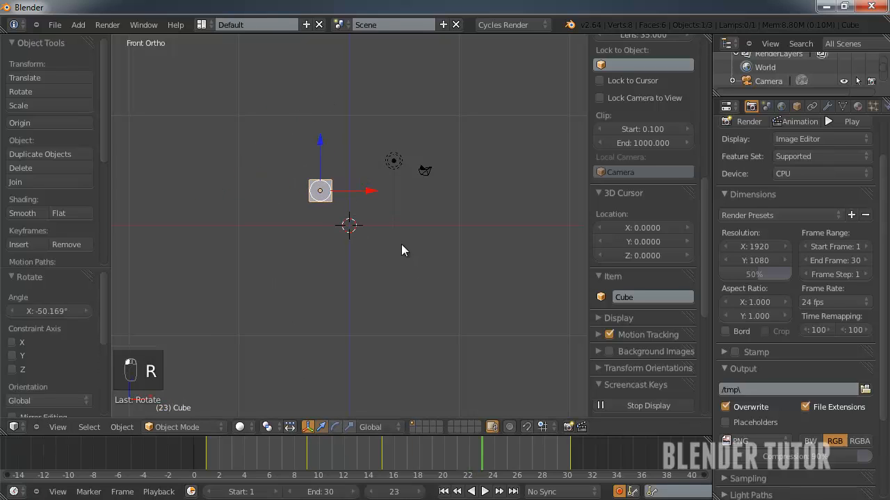
{"action": "key", "text": "r"}
{"action": "left_click", "coordinate": [299, 401]}
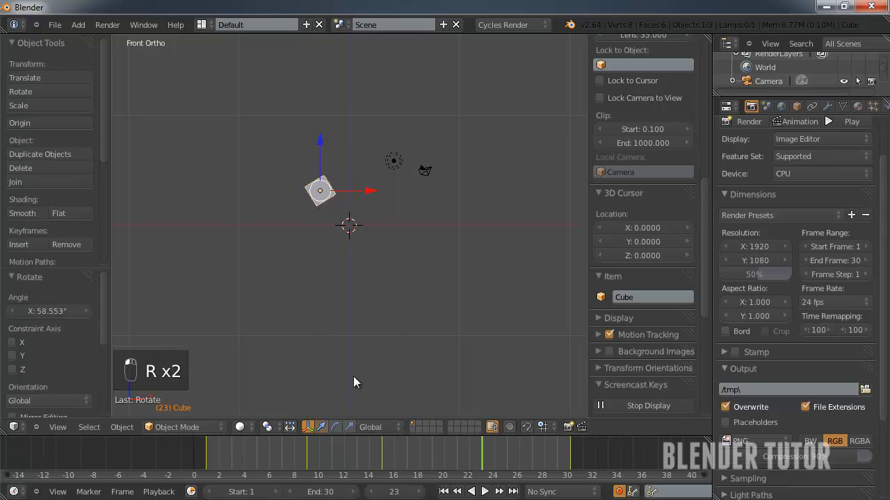
- Scale the cube by about 2.57 at frame 15 and about 0.5 at frame 1, and play the resulting animation
{"action": "left_click", "coordinate": [382, 451]}
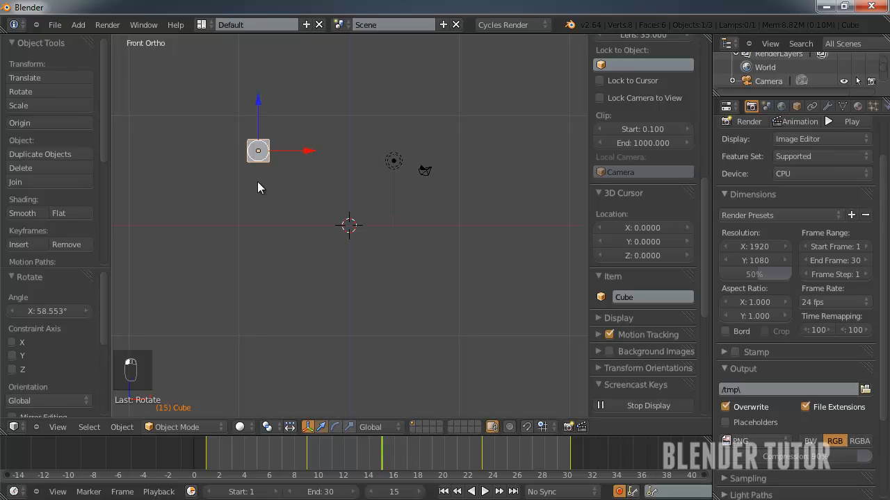
{"action": "key", "text": "s"}
{"action": "left_click", "coordinate": [302, 212]}
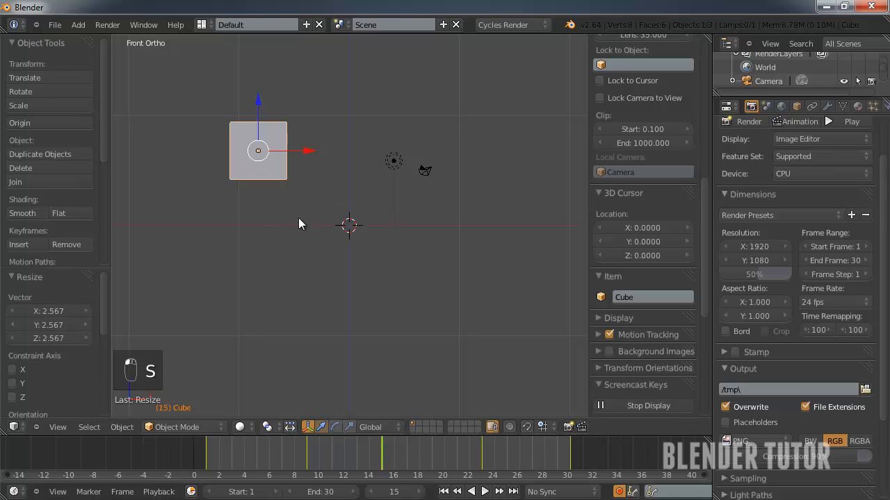
{"action": "left_click", "coordinate": [207, 451]}
{"action": "key", "text": "s"}
{"action": "left_click", "coordinate": [265, 268]}
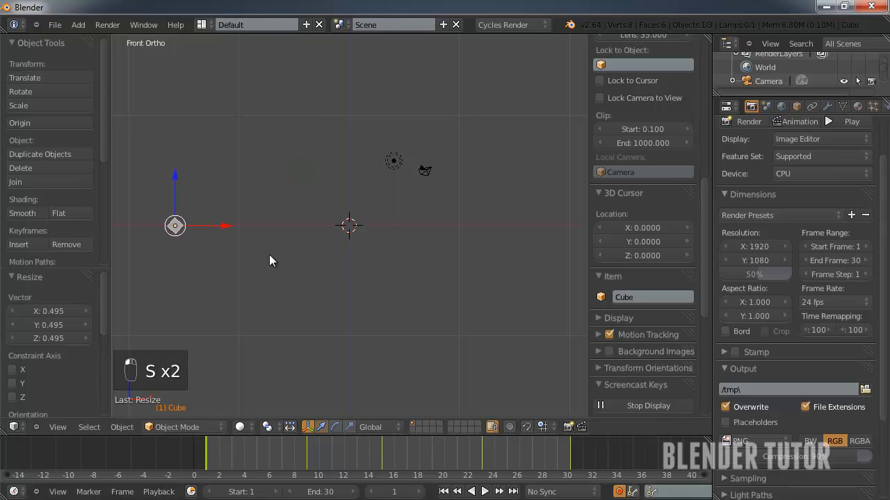
{"action": "key", "text": "alt+a"}
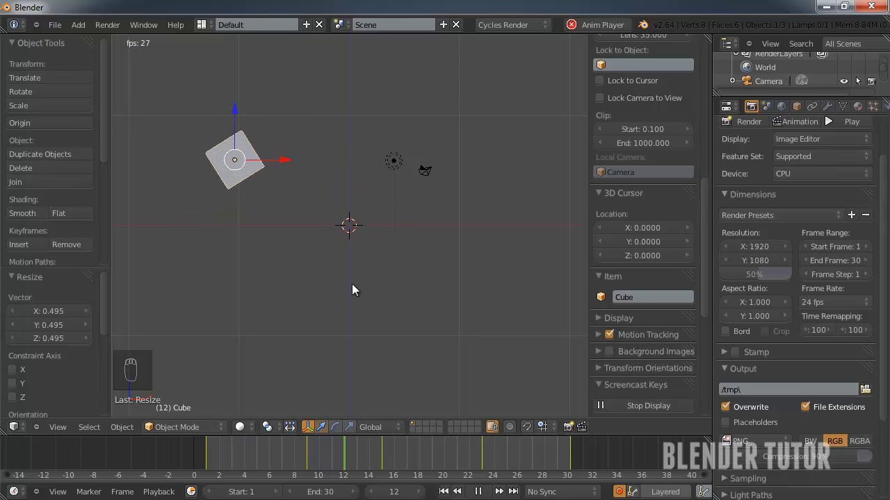
{"action": "key", "text": "alt+a"}
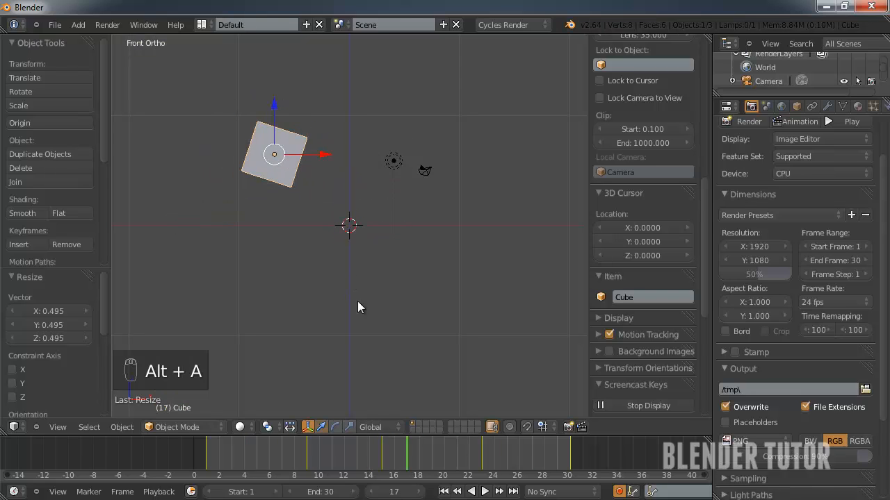
- Turn off automatic keyframing, and test in playback an unkeyed move of the cube by about 10.4 in X and 10.35 in Z
{"action": "left_click", "coordinate": [620, 494]}
{"action": "left_click_drag", "start_coordinate": [317, 453], "coordinate": [393, 450]}
{"action": "key", "text": "g"}
{"action": "left_click", "coordinate": [446, 122]}
{"action": "left_click_drag", "start_coordinate": [420, 457], "coordinate": [212, 442]}
{"action": "key", "text": "alt+a"}
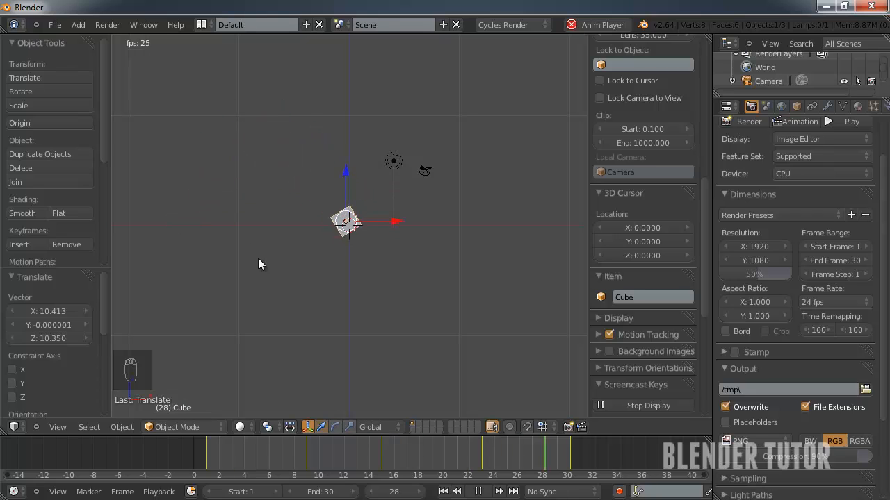
{"action": "key", "text": "alt+a"}
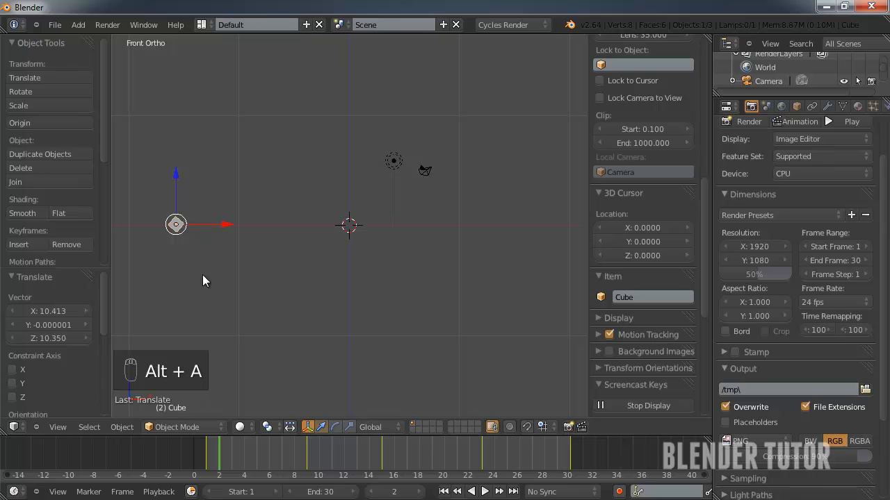
- Scrub the timeline to frame 30 and back to frame 1, and switch the screen layout to Animation
{"action": "left_click_drag", "start_coordinate": [232, 450], "coordinate": [573, 456]}
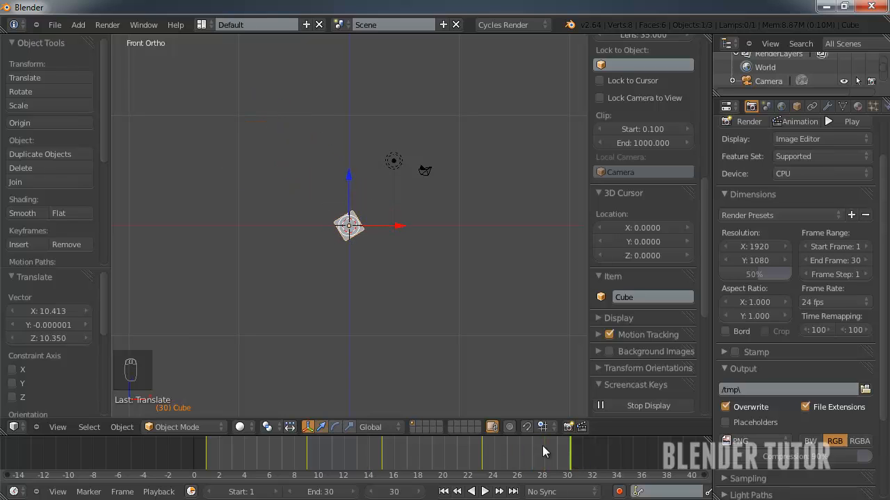
{"action": "left_click", "coordinate": [207, 450]}
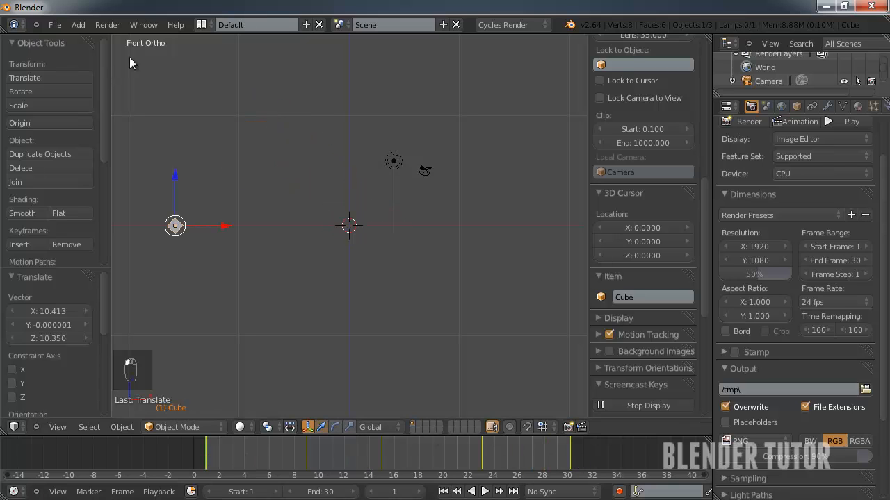
{"action": "left_click", "coordinate": [201, 24]}
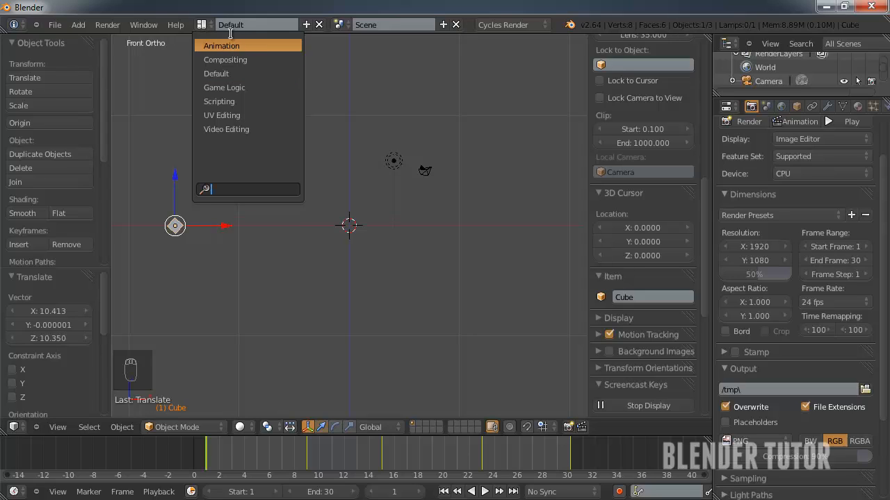
{"action": "left_click", "coordinate": [201, 22]}
{"action": "left_click", "coordinate": [204, 24]}
{"action": "left_click", "coordinate": [227, 45]}
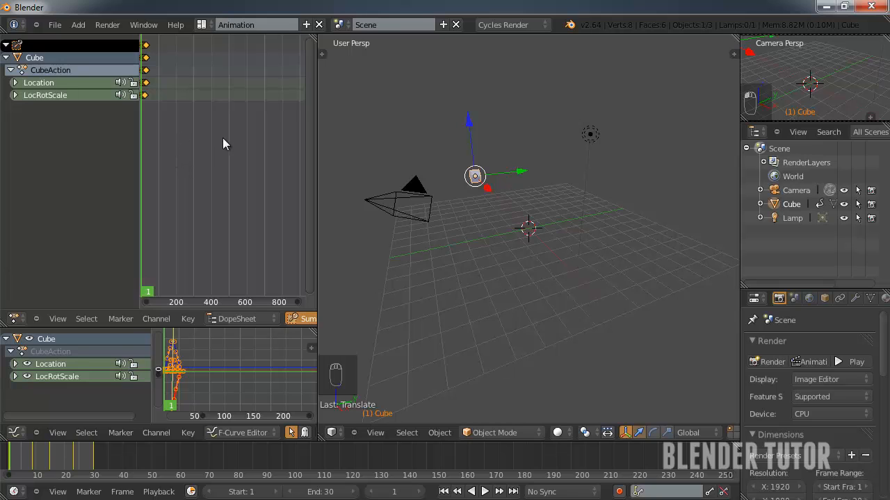
- Play the animation in the perspective view and try moving the camera during playback
{"action": "middle_click_drag", "start_coordinate": [533, 256], "coordinate": [602, 269]}
{"action": "key", "text": "alt+a"}
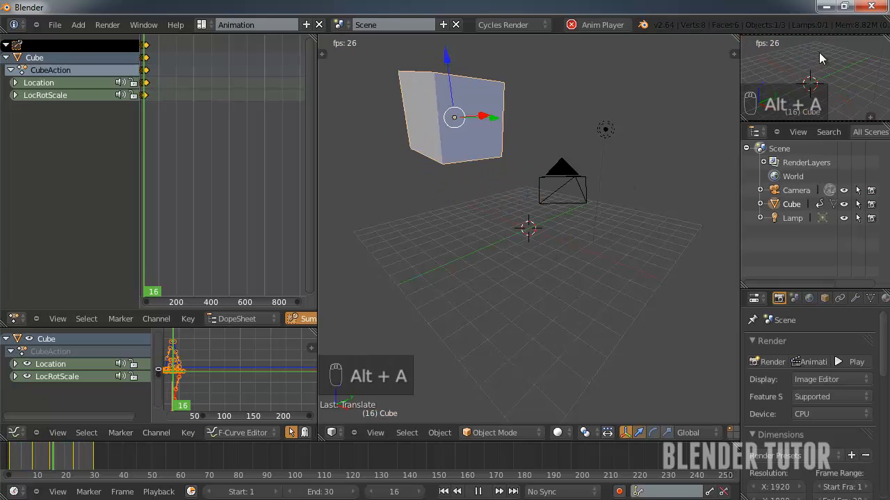
{"action": "right_click", "coordinate": [560, 180]}
{"action": "key", "text": "g"}
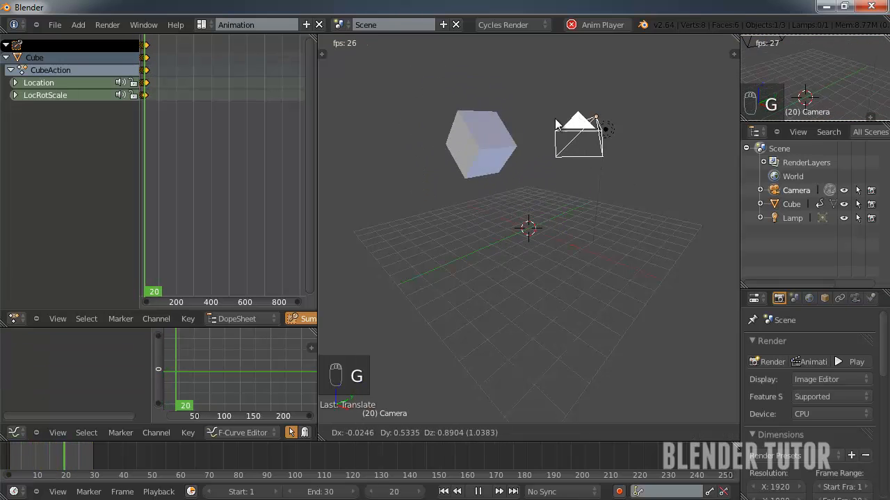
{"action": "left_click", "coordinate": [555, 186]}
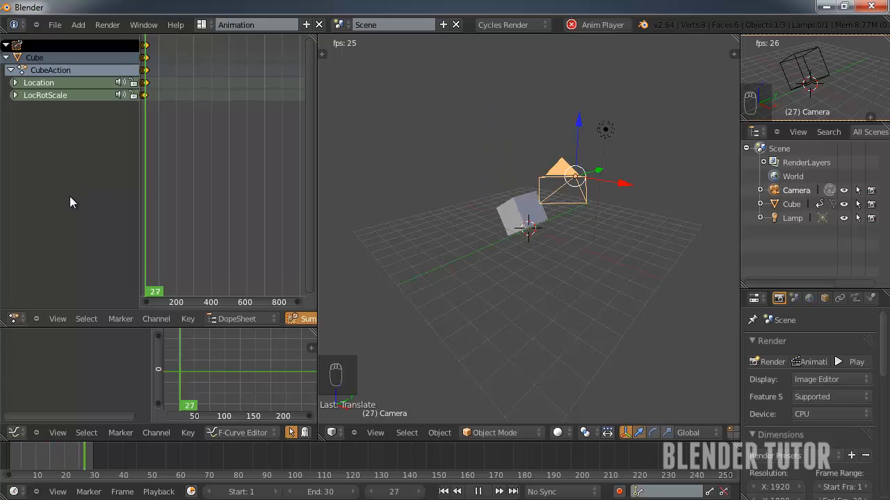
- Examine the cube's keyframes up close in the DopeSheet during playback, and stop the animation
{"action": "left_click", "coordinate": [16, 319]}
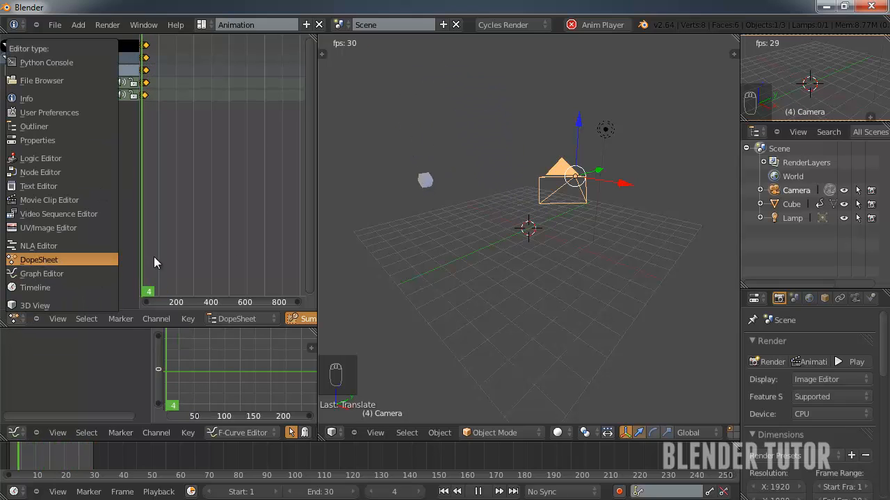
{"action": "left_click", "coordinate": [38, 259]}
{"action": "middle_click_drag", "start_coordinate": [174, 126], "coordinate": [283, 135]}
{"action": "scroll", "coordinate": [271, 138], "scroll_direction": "up", "scroll_amount": 11}
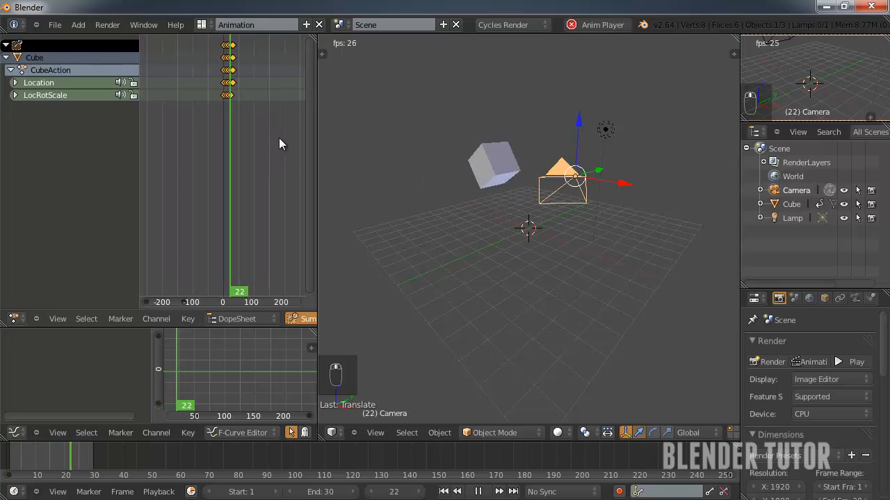
{"action": "scroll", "coordinate": [268, 138], "scroll_direction": "up", "scroll_amount": 8}
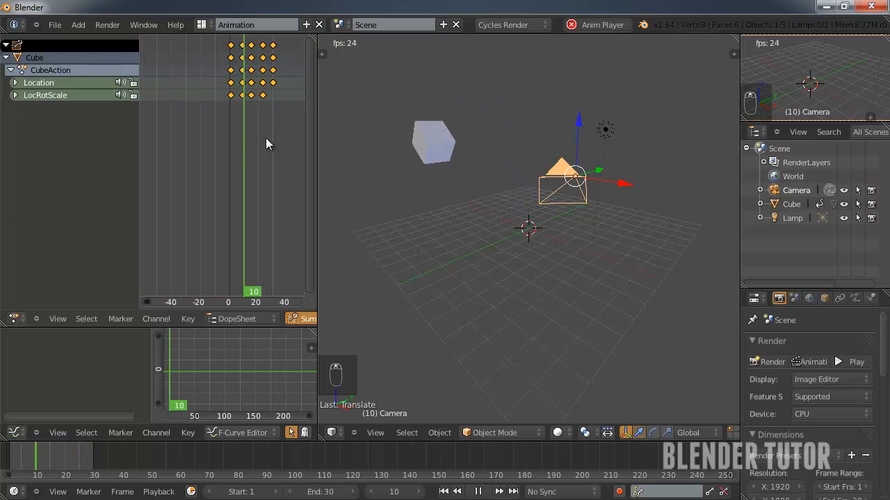
{"action": "middle_click_drag", "start_coordinate": [269, 137], "coordinate": [205, 157]}
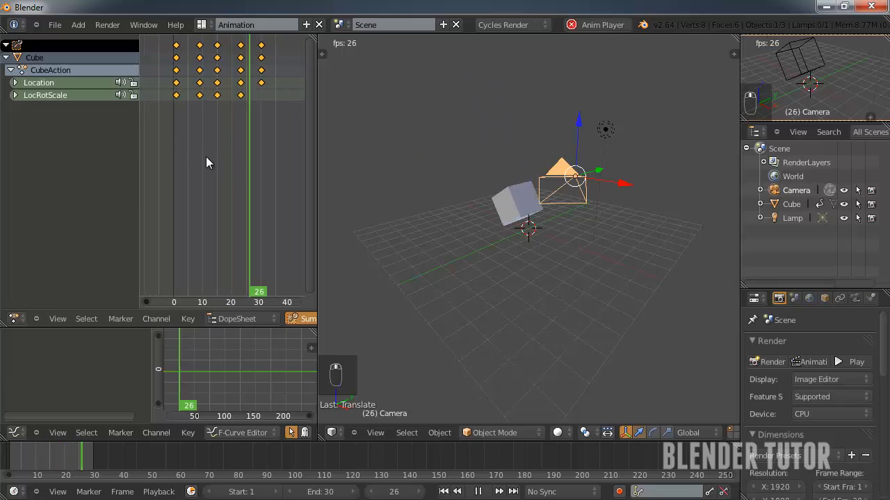
{"action": "scroll", "coordinate": [220, 129], "scroll_direction": "up", "scroll_amount": 3}
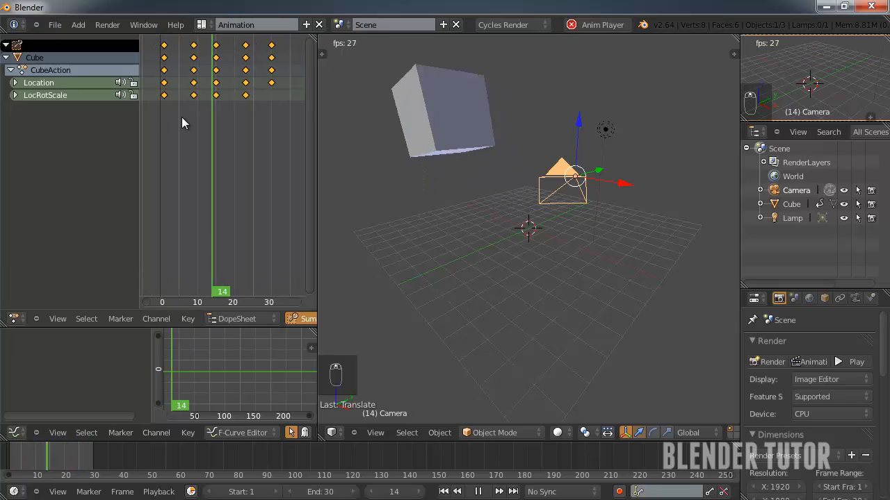
{"action": "key", "text": "alt+a"}
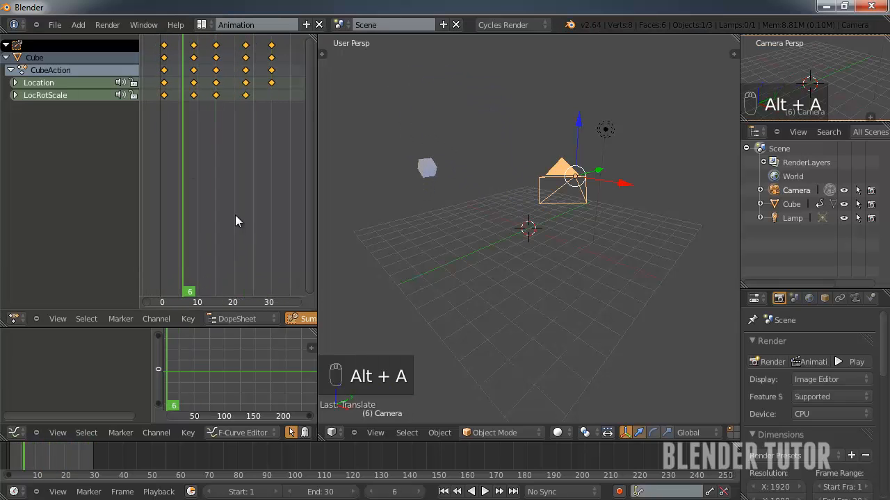
- Select the whole column of cube keyframes at frame 15 in the DopeSheet and try shifting it 4 frames later
{"action": "right_click", "coordinate": [164, 63]}
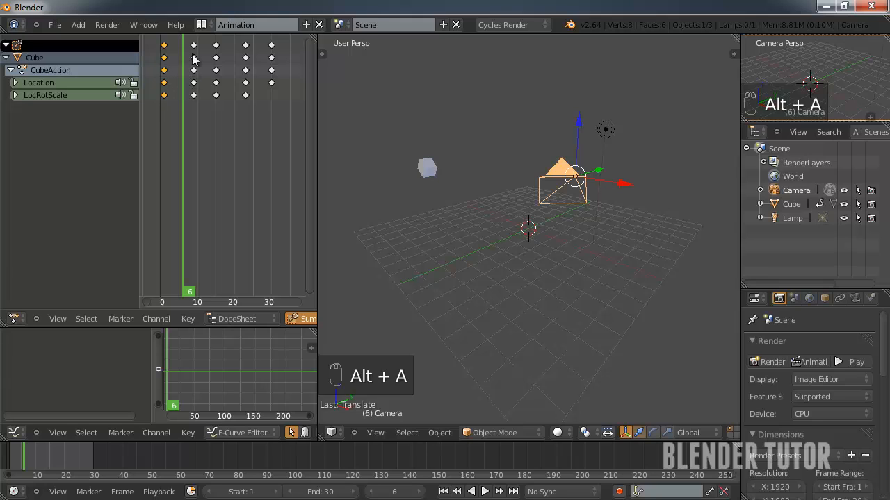
{"action": "right_click", "coordinate": [194, 61], "text": "alt"}
{"action": "right_click", "coordinate": [216, 74], "text": "alt"}
{"action": "key", "text": "g"}
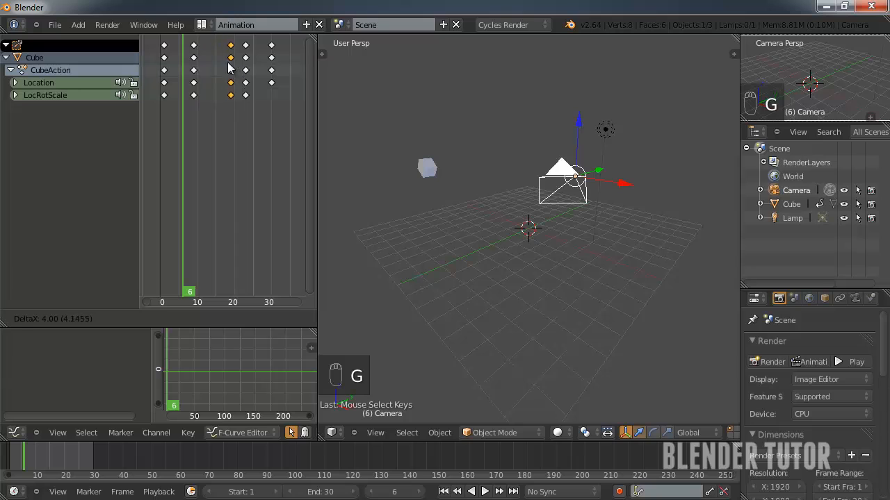
{"action": "key", "text": "Escape"}
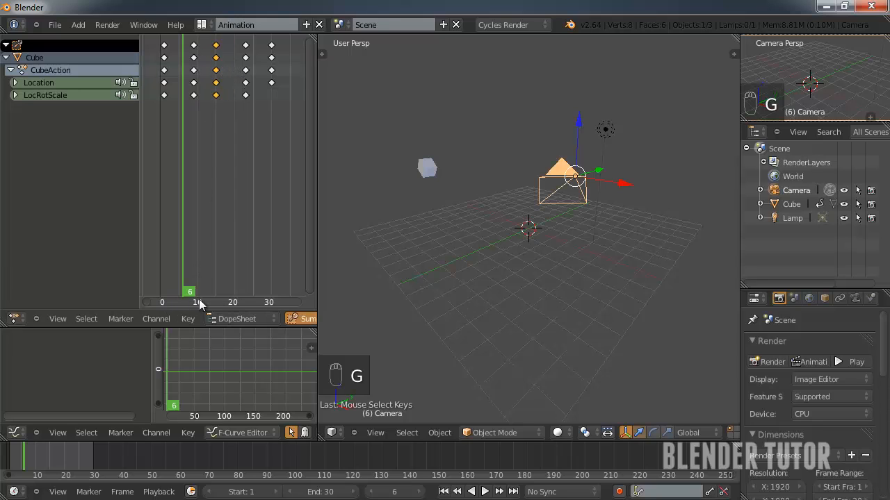
- Set the current frame to 13 in the DopeSheet and try moving the selected frame 15 keyframes again
{"action": "scroll", "coordinate": [203, 288], "scroll_direction": "up", "scroll_amount": 2}
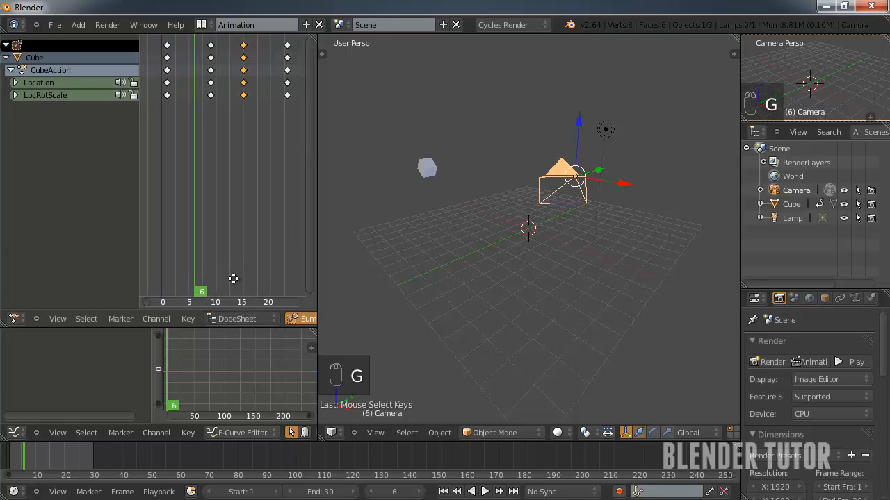
{"action": "middle_click_drag", "start_coordinate": [234, 279], "coordinate": [234, 205]}
{"action": "left_click", "coordinate": [222, 93]}
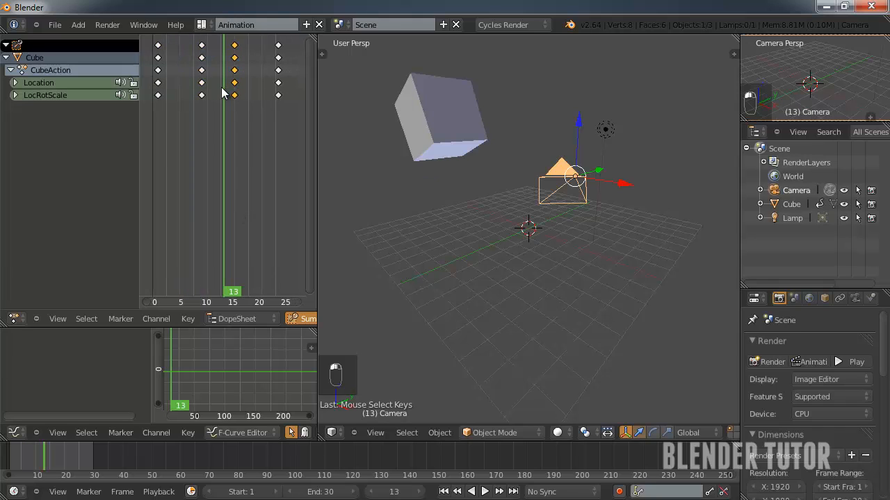
{"action": "key", "text": "g"}
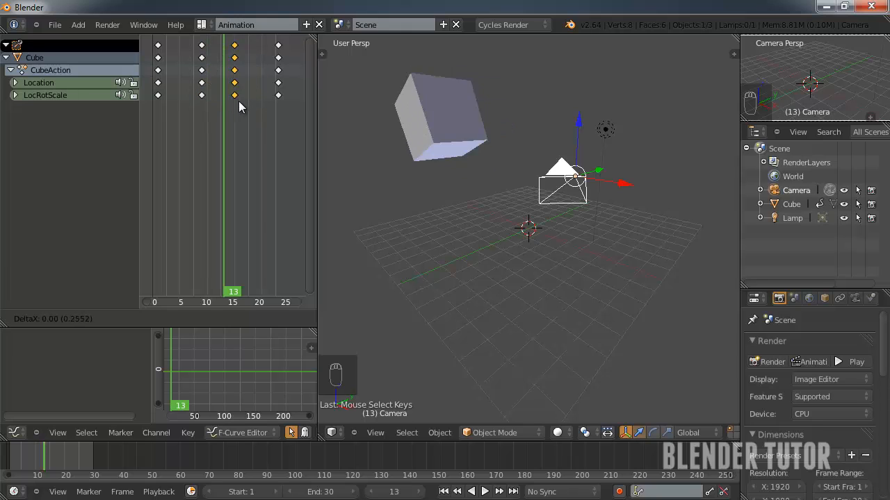
{"action": "left_click", "coordinate": [234, 102]}
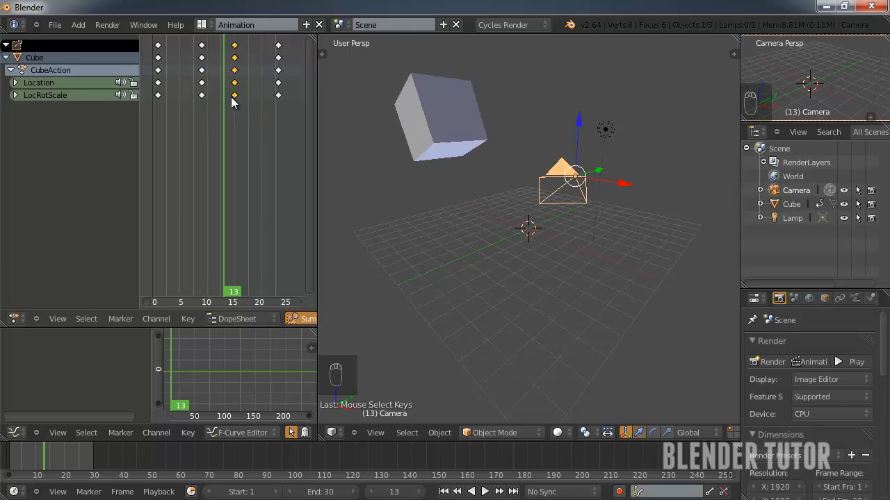
- Expand the Location and LocRotScale channel groups in the DopeSheet and select individual location, rotation and scale channels in turn
{"action": "left_click", "coordinate": [15, 96]}
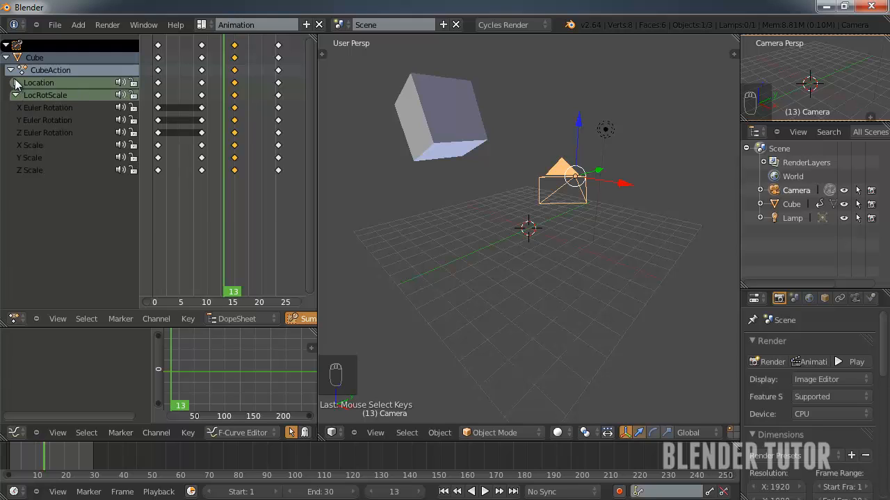
{"action": "left_click", "coordinate": [15, 83]}
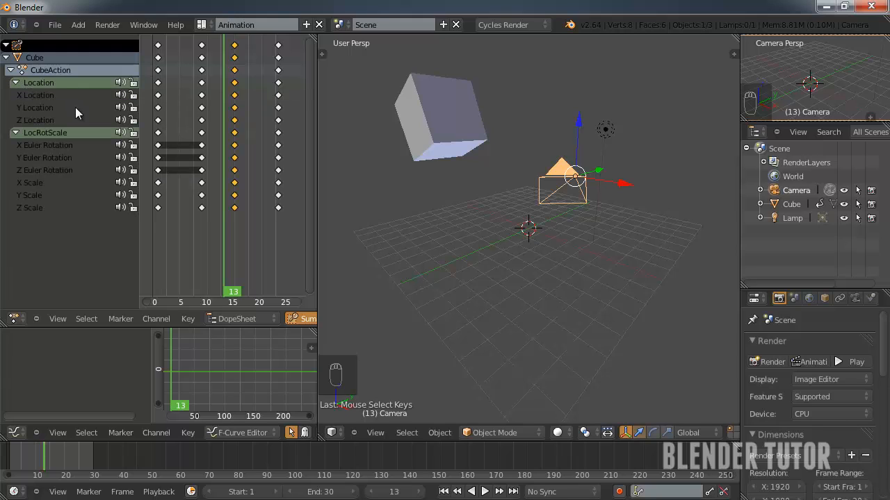
{"action": "left_click", "coordinate": [37, 97]}
{"action": "left_click", "coordinate": [40, 104]}
{"action": "left_click", "coordinate": [38, 120]}
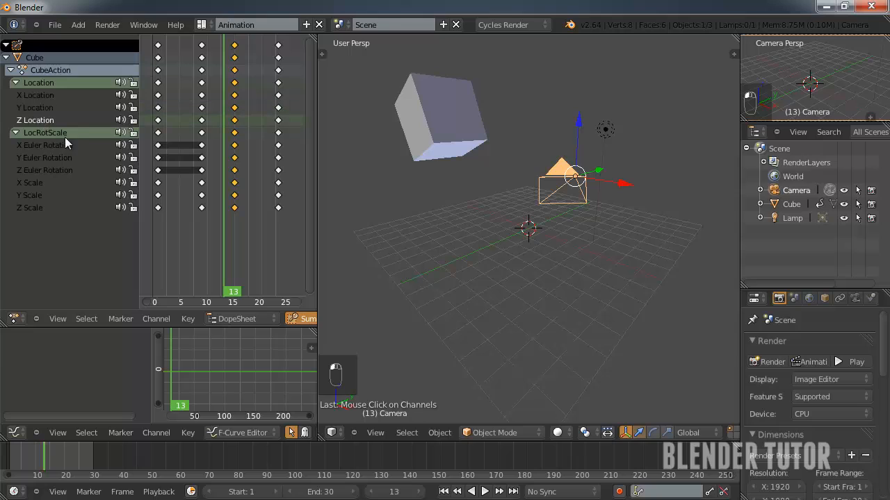
{"action": "left_click", "coordinate": [43, 146]}
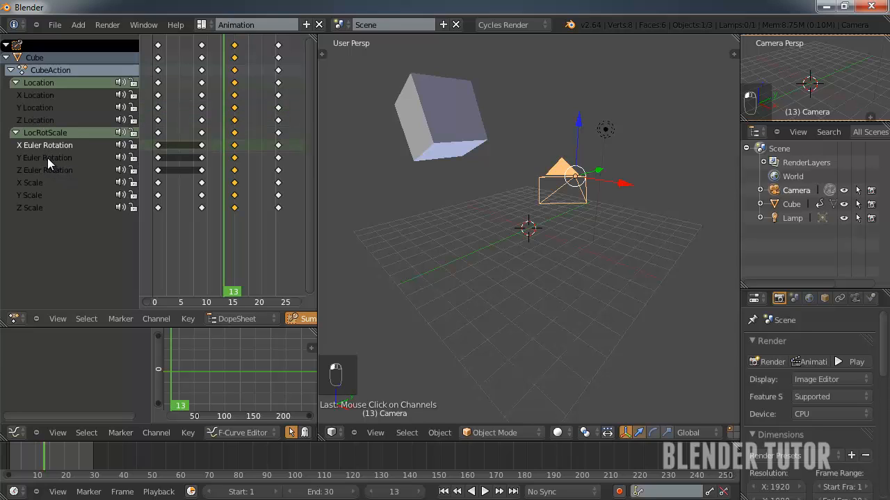
{"action": "left_click", "coordinate": [32, 192]}
{"action": "left_click", "coordinate": [51, 110]}
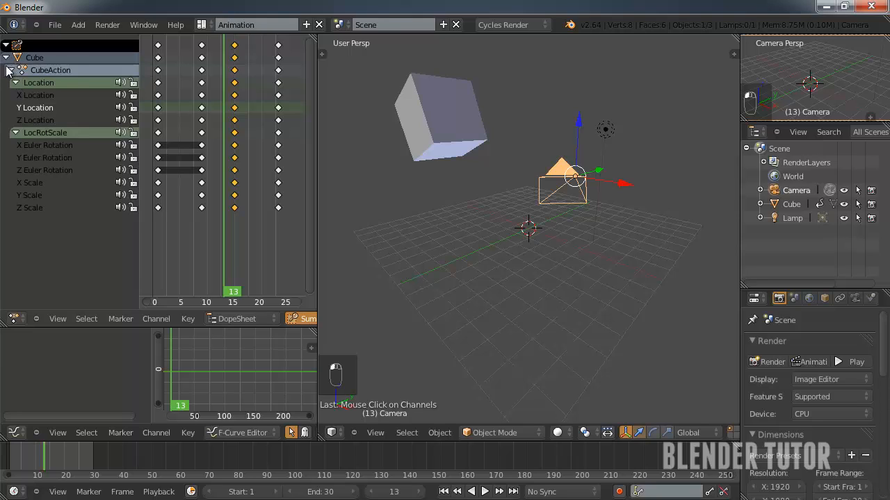
- Select the cube through its DopeSheet channel and enlarge the F-Curve Editor area upward and sideways
{"action": "left_click", "coordinate": [35, 60]}
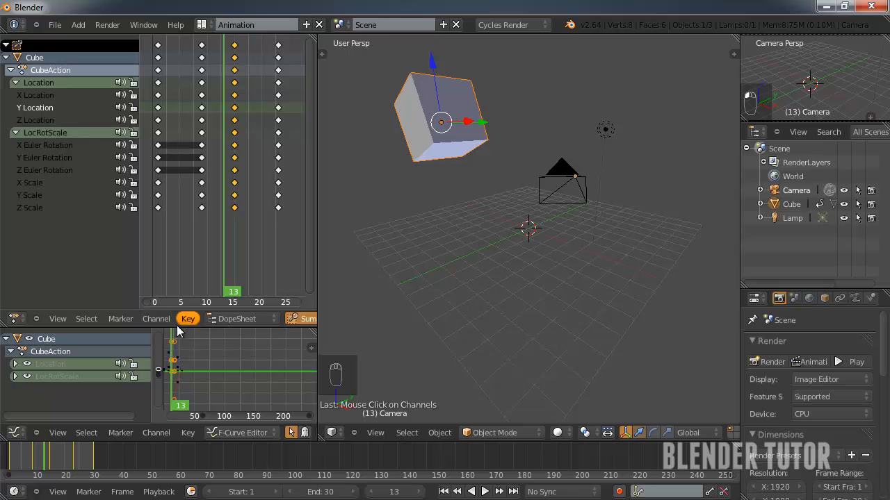
{"action": "left_click_drag", "start_coordinate": [179, 309], "coordinate": [179, 141]}
{"action": "left_click_drag", "start_coordinate": [318, 245], "coordinate": [360, 246]}
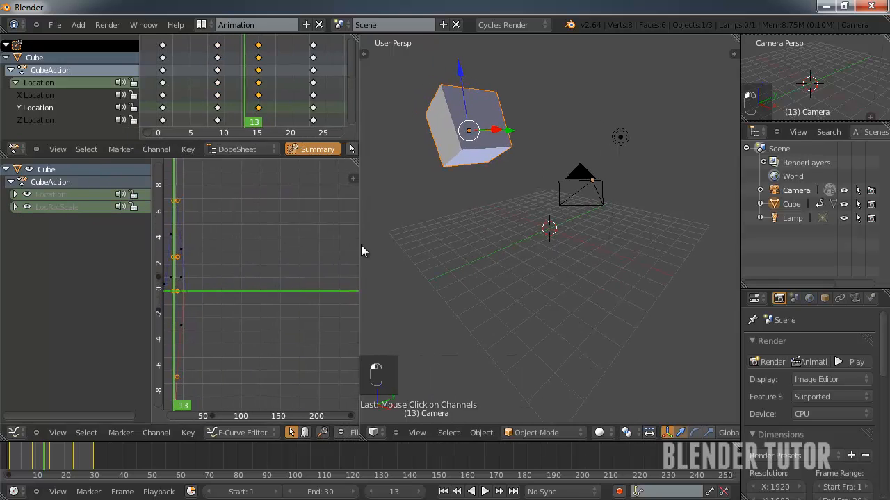
- Select the Z Location keyframe at the peak of its curve at frame 15 in the F-Curve Editor
{"action": "middle_click_drag", "start_coordinate": [214, 279], "coordinate": [235, 299]}
{"action": "middle_click_drag", "start_coordinate": [301, 303], "coordinate": [252, 303]}
{"action": "right_click", "coordinate": [251, 208]}
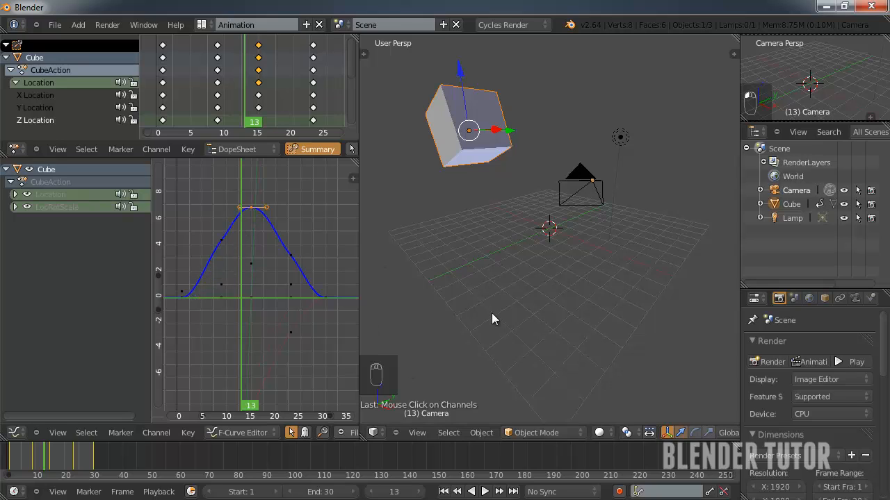
- Switch the 3D view to front orthographic and play the animation to compare it with the Z Location curve
{"action": "key", "text": "KP_1"}
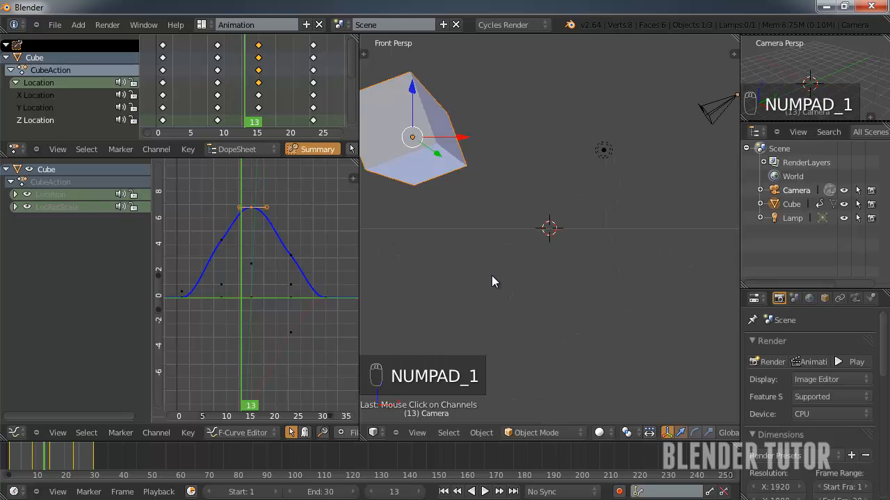
{"action": "key", "text": "KP_5"}
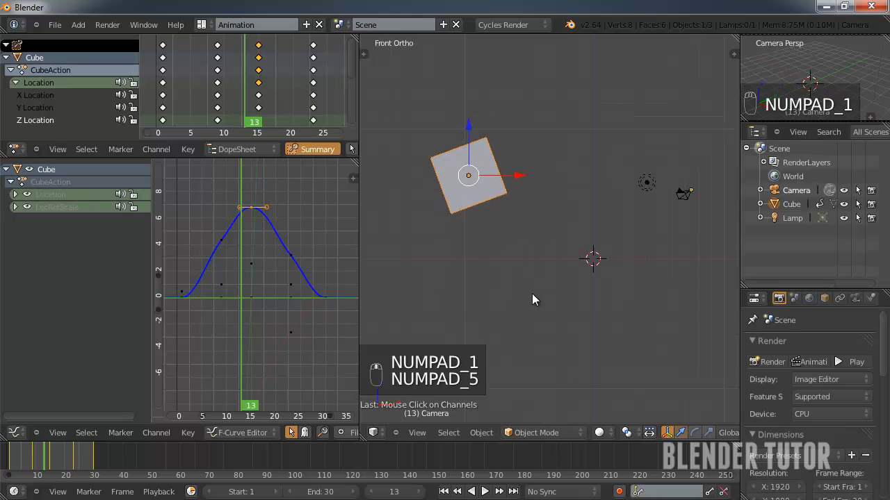
{"action": "key", "text": "alt+a"}
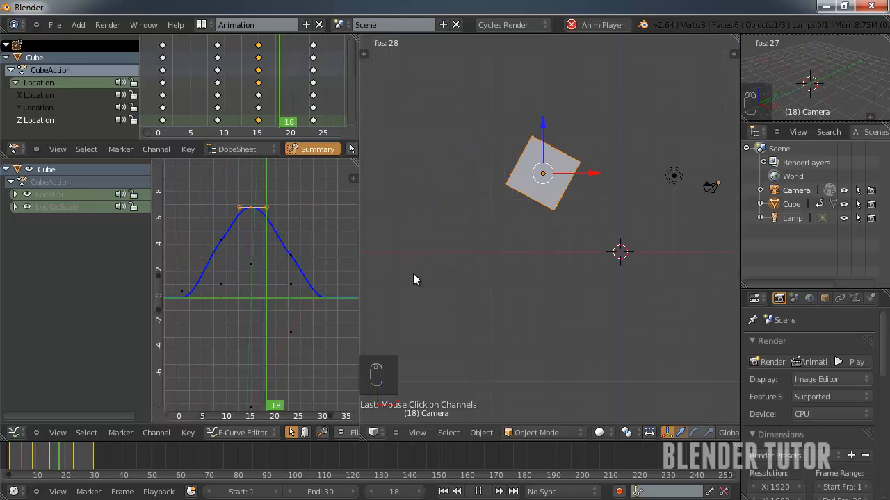
{"action": "key", "text": "alt+a"}
- Step two frames forward and two frames back to frame 1 to follow the cube along its Z Location curve
{"action": "key", "text": "Right"}
{"action": "key", "text": "Right"}
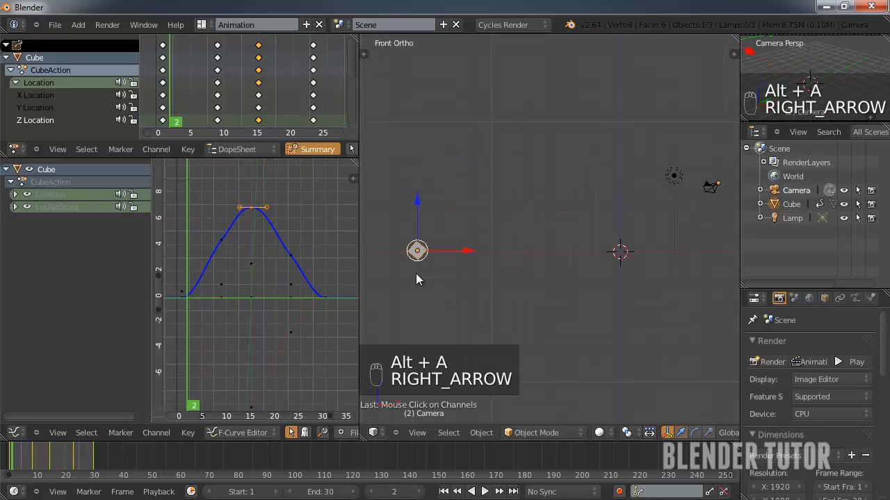
{"action": "key", "text": "Left"}
{"action": "key", "text": "Left"}
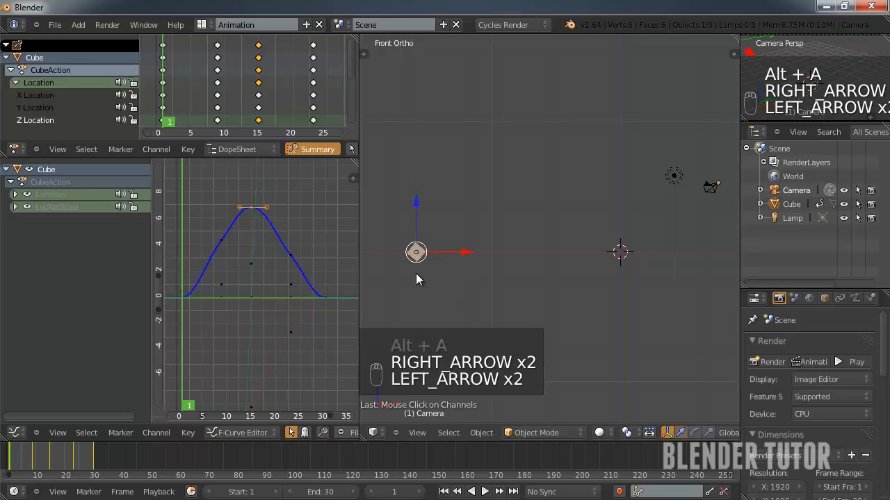
- Step frame by frame from frame 1 past frame 30 and back to frame 28, following the cube along its Z Location curve
{"action": "key", "text": "Right"}
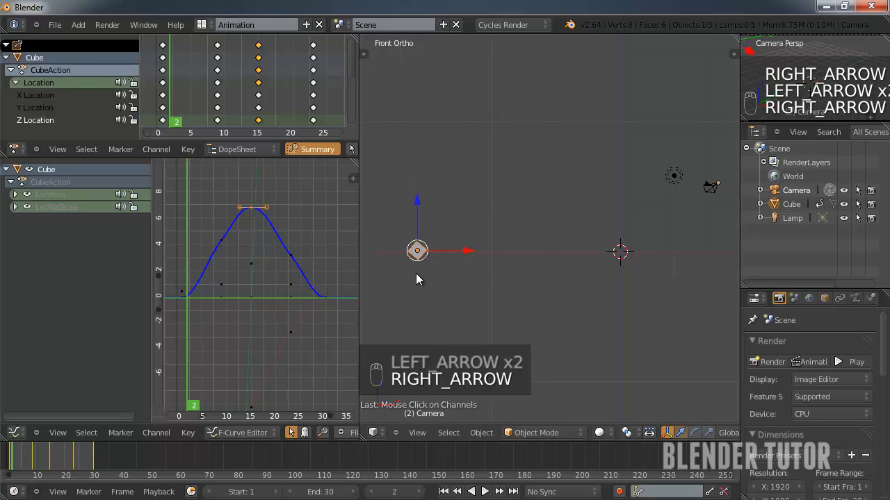
{"action": "key", "text": "Right"}
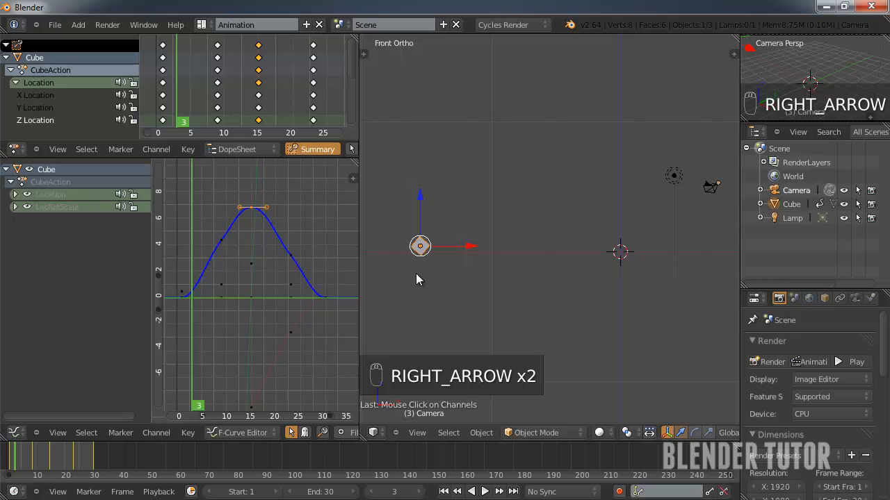
{"action": "key", "text": "Right"}
{"action": "key", "text": "Right"}
{"action": "key", "text": "Right"}
{"action": "key", "text": "Right"}
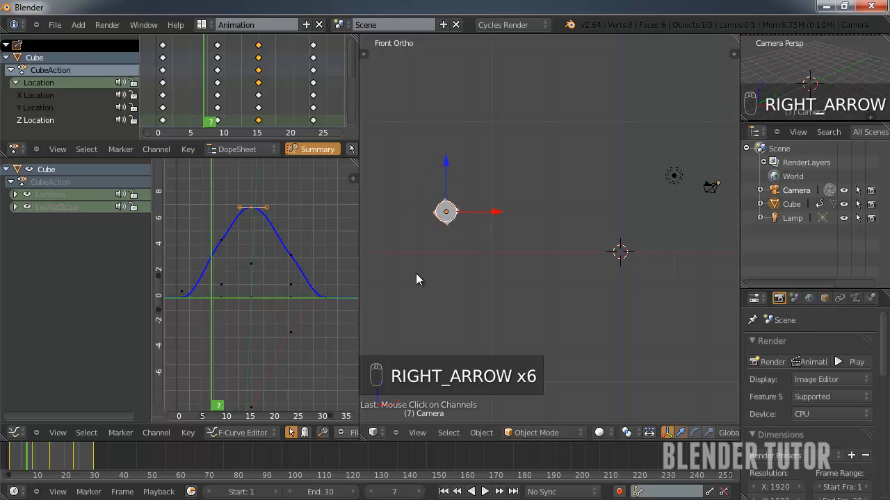
{"action": "key", "text": "Right"}
{"action": "key", "text": "Right"}
{"action": "key", "text": "Right"}
{"action": "key", "text": "Right"}
{"action": "key", "text": "Right"}
{"action": "key", "text": "Right"}
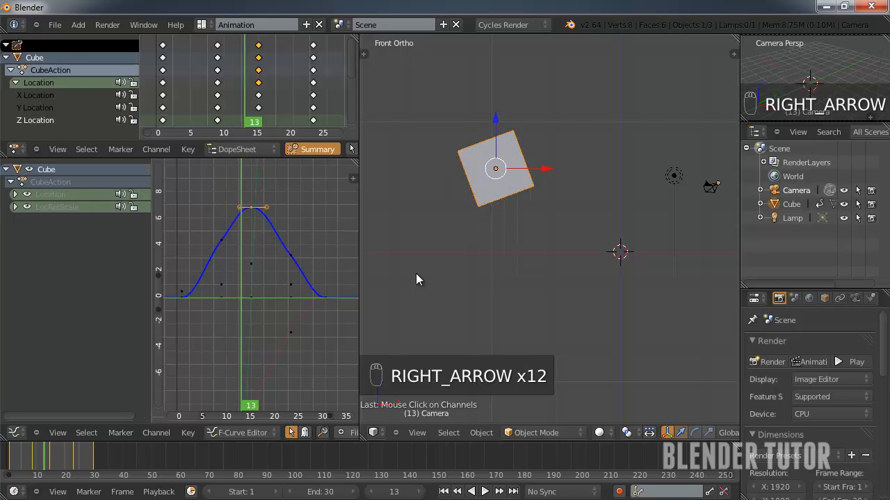
{"action": "key", "text": "Right"}
{"action": "key", "text": "Right"}
{"action": "key", "text": "Right"}
{"action": "key", "text": "Right"}
{"action": "key", "text": "Right"}
{"action": "key", "text": "Right"}
{"action": "key", "text": "Right"}
{"action": "key", "text": "Right"}
{"action": "key", "text": "Right"}
{"action": "key", "text": "Right"}
{"action": "key", "text": "Right"}
{"action": "key", "text": "Right"}
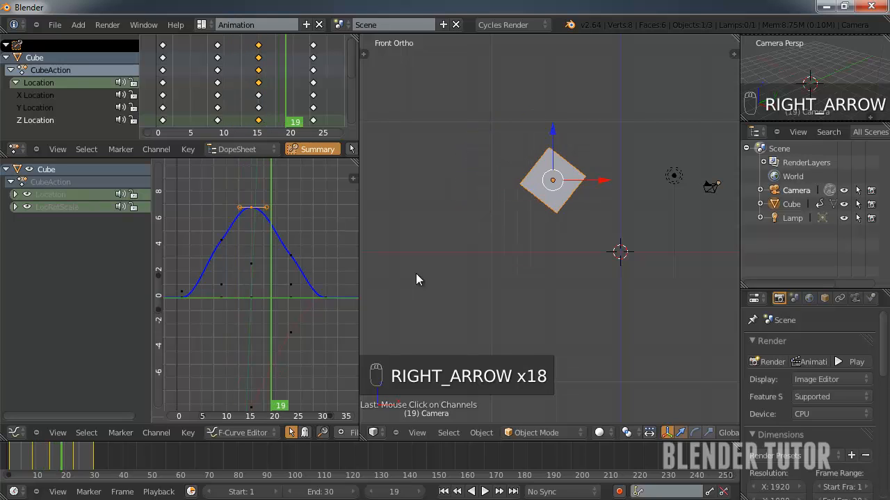
{"action": "key", "text": "Right"}
{"action": "key", "text": "Right"}
{"action": "key", "text": "Right"}
{"action": "key", "text": "Right"}
{"action": "key", "text": "Right"}
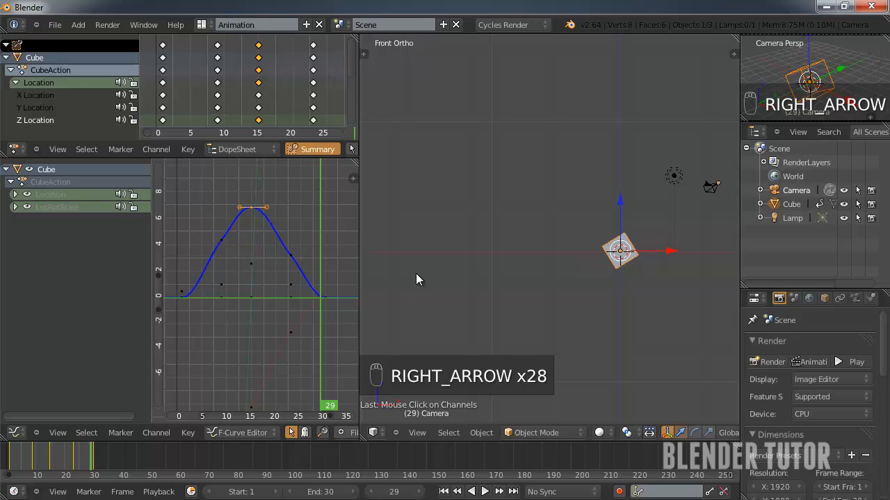
{"action": "key", "text": "Right"}
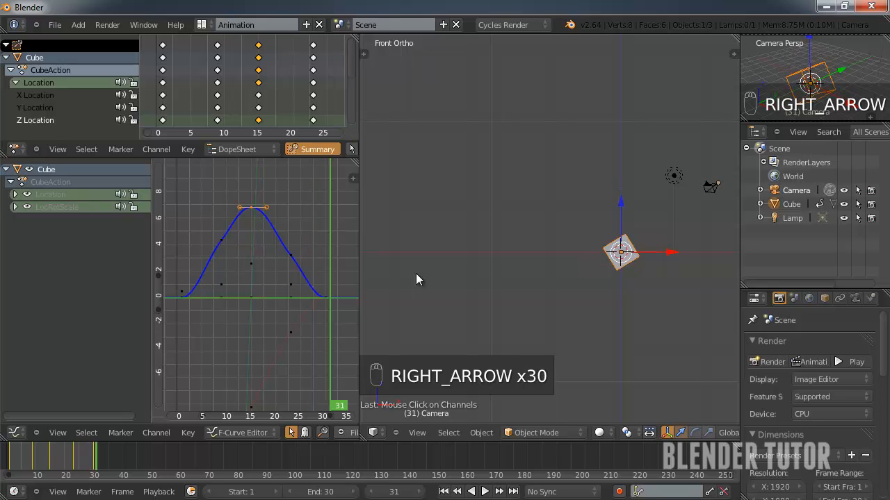
{"action": "key", "text": "Right"}
{"action": "key", "text": "Left"}
{"action": "key", "text": "Left"}
{"action": "key", "text": "Left"}
{"action": "key", "text": "Left"}
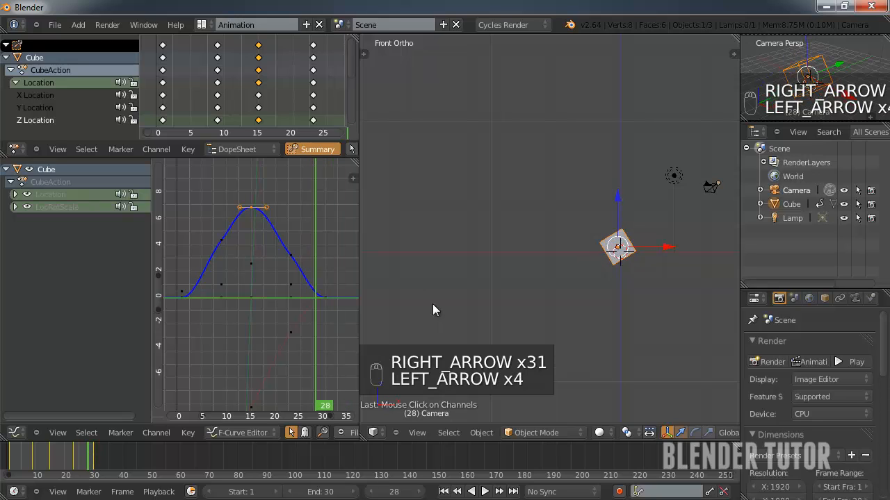
- Play the animation in the front view, compare the cube's motion with the Z Location curve, and stop at frame 20
{"action": "right_click", "coordinate": [183, 297]}
{"action": "right_click", "coordinate": [250, 206]}
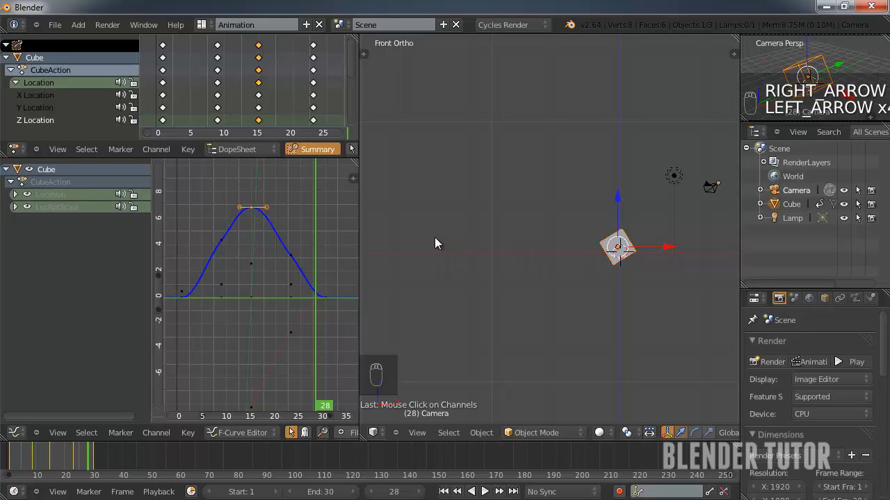
{"action": "key", "text": "alt+a"}
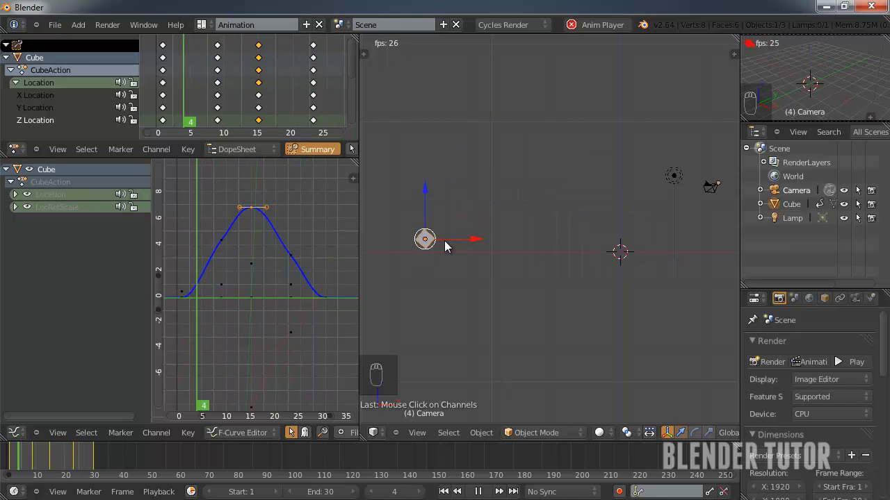
{"action": "key", "text": "alt+a"}
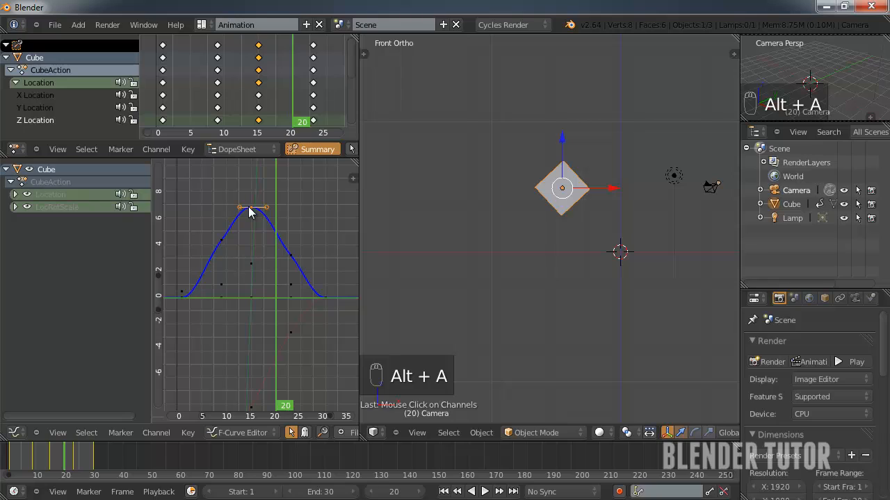
- Try Linear interpolation on all Z Location keyframes of the cube and undo the change
{"action": "key", "text": "l"}
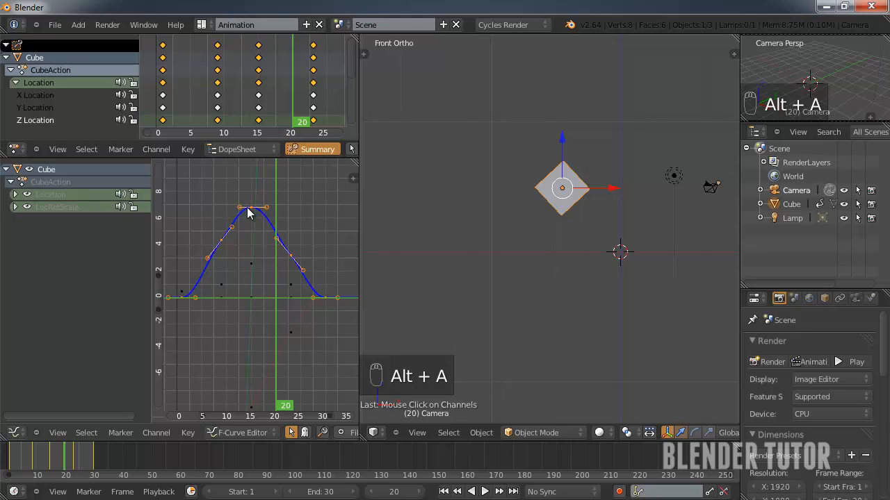
{"action": "right_click", "coordinate": [222, 240]}
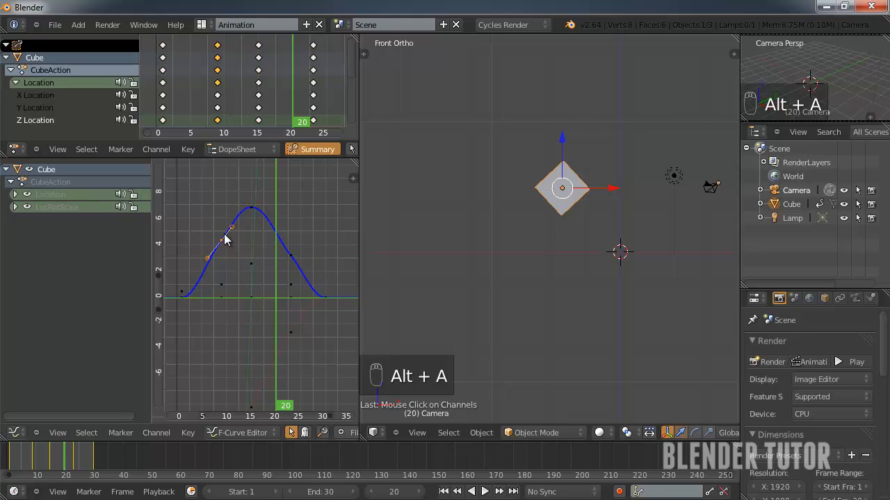
{"action": "right_click", "coordinate": [251, 208]}
{"action": "key", "text": "a"}
{"action": "key", "text": "a"}
{"action": "key", "text": "t"}
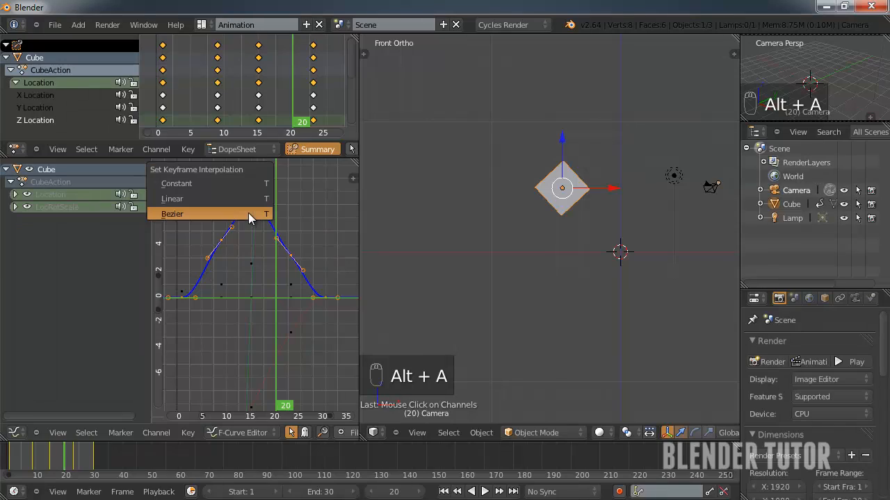
{"action": "left_click", "coordinate": [193, 200]}
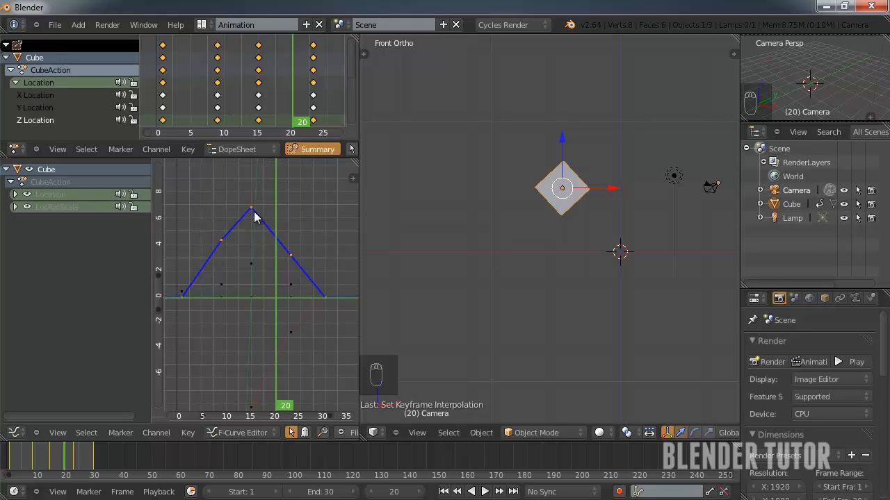
{"action": "key", "text": "ctrl+z"}
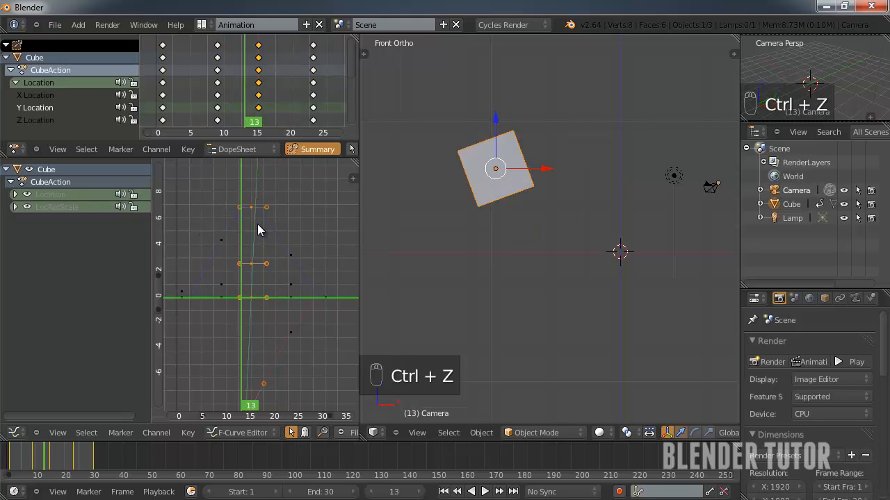
- Reselect the Z Location curve, select all of its keyframes, and set their interpolation to Linear
{"action": "left_click", "coordinate": [251, 208]}
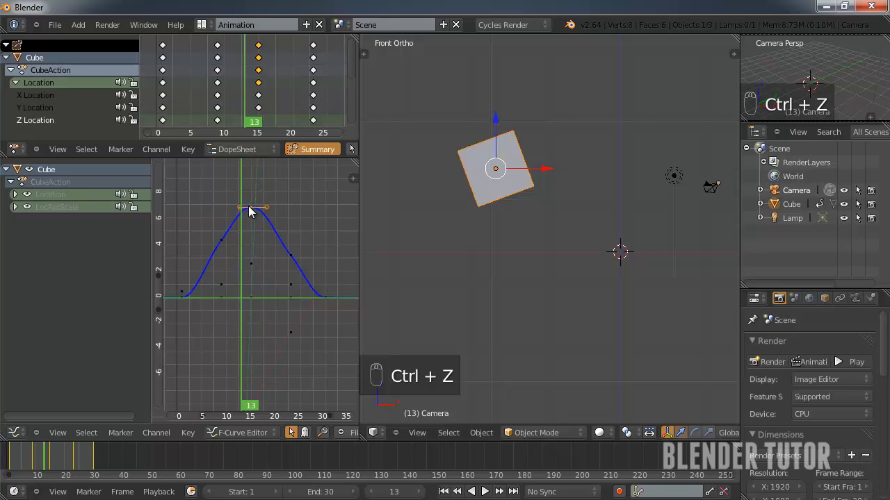
{"action": "key", "text": "a"}
{"action": "key", "text": "a"}
{"action": "key", "text": "t"}
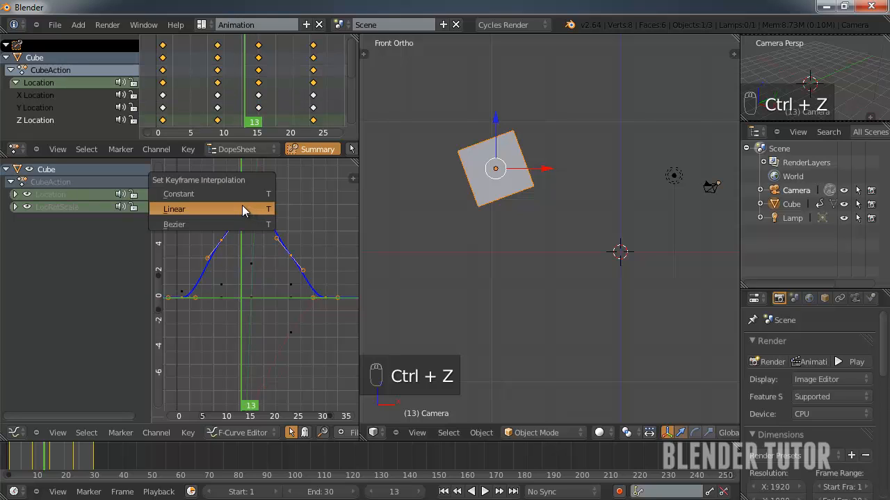
{"action": "key", "text": "l"}
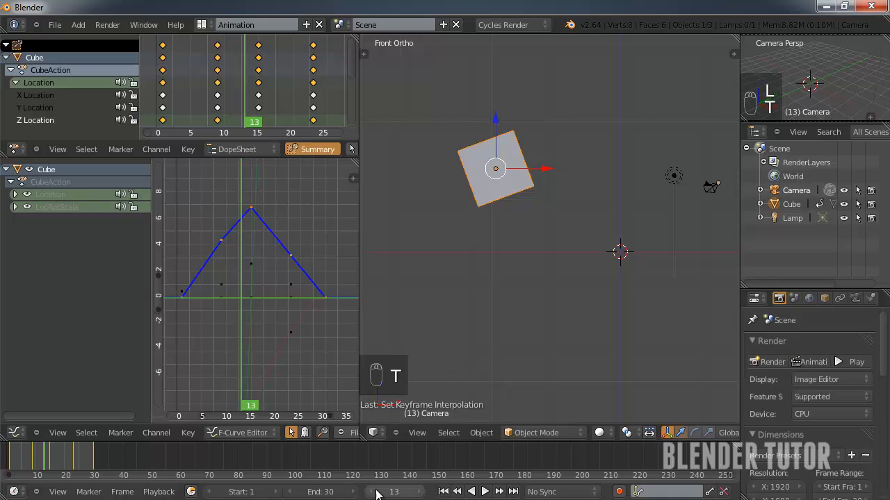
- Play the animation with the Linear curve, watching the cube from an orbited perspective and from the front orthographic view
{"action": "key", "text": "alt+a"}
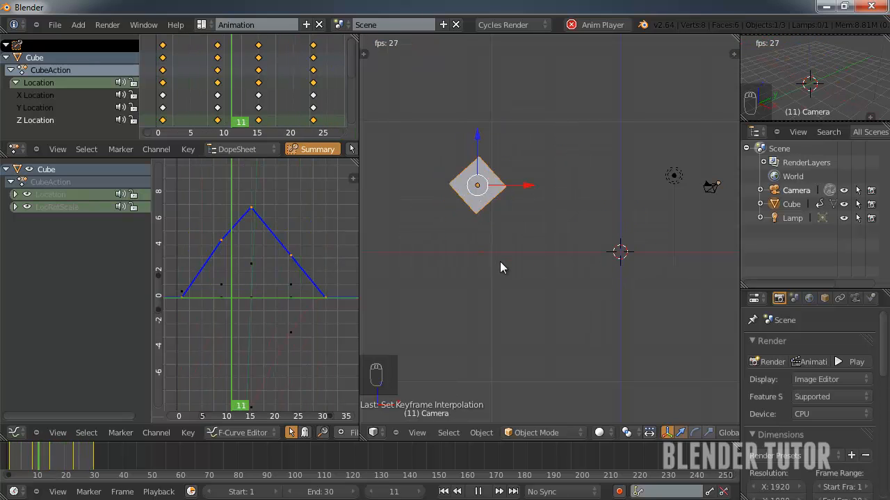
{"action": "middle_click_drag", "start_coordinate": [505, 245], "coordinate": [503, 264]}
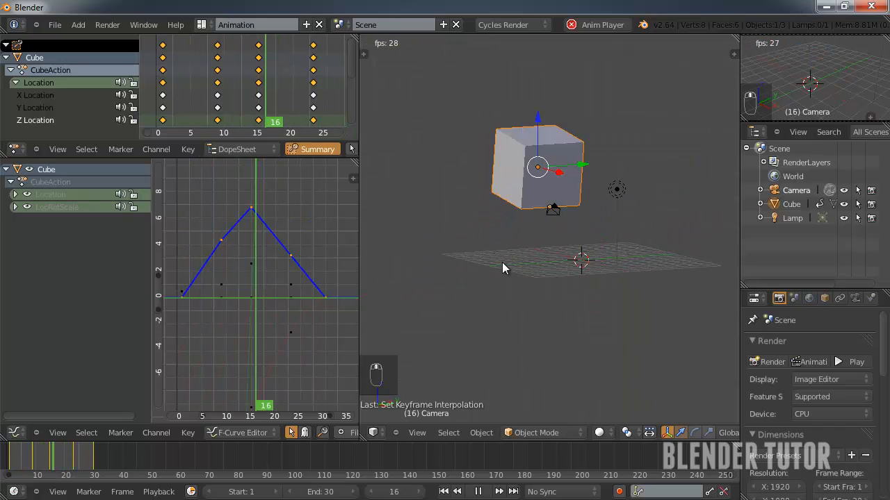
{"action": "key", "text": "KP_1"}
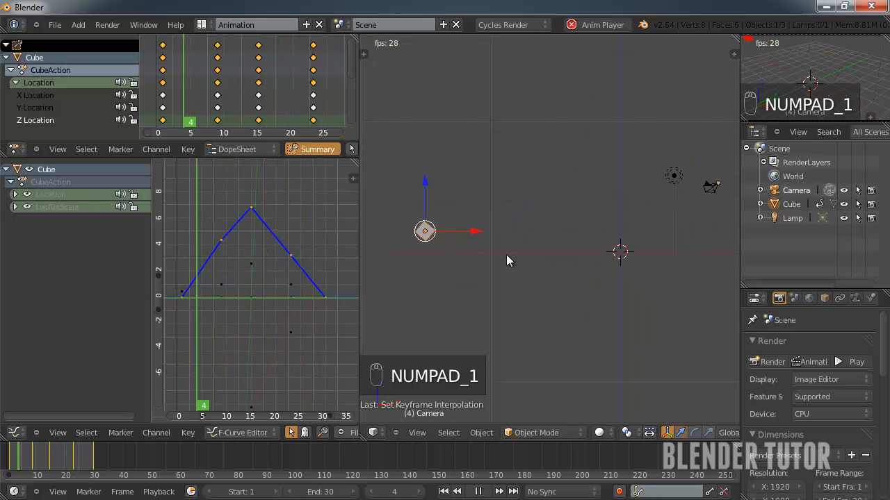
{"action": "key", "text": "alt+a"}
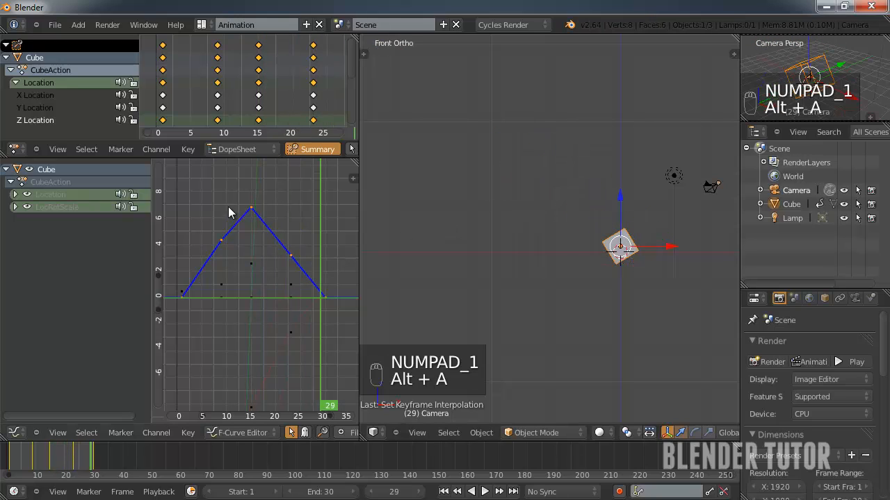
- Set all Z Location keyframes back to Bezier interpolation and play the animation to check the motion
{"action": "right_click", "coordinate": [250, 209]}
{"action": "key", "text": "l"}
{"action": "key", "text": "t"}
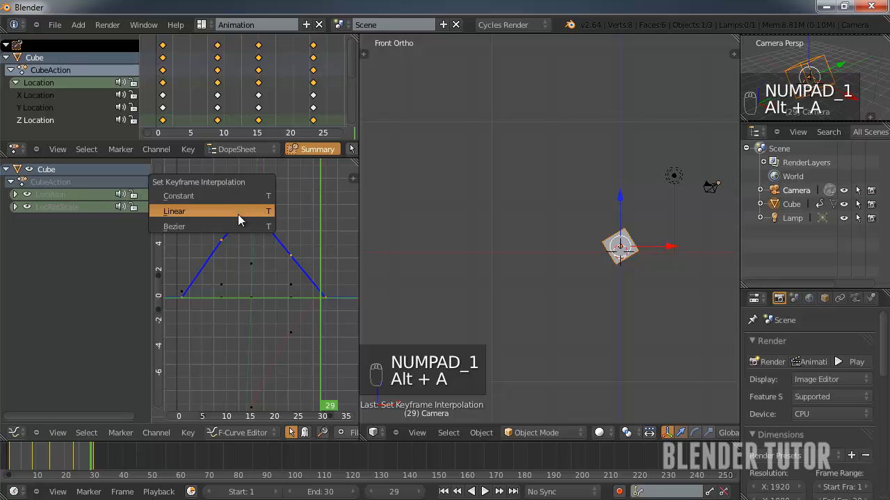
{"action": "left_click", "coordinate": [236, 225]}
{"action": "key", "text": "alt+a"}
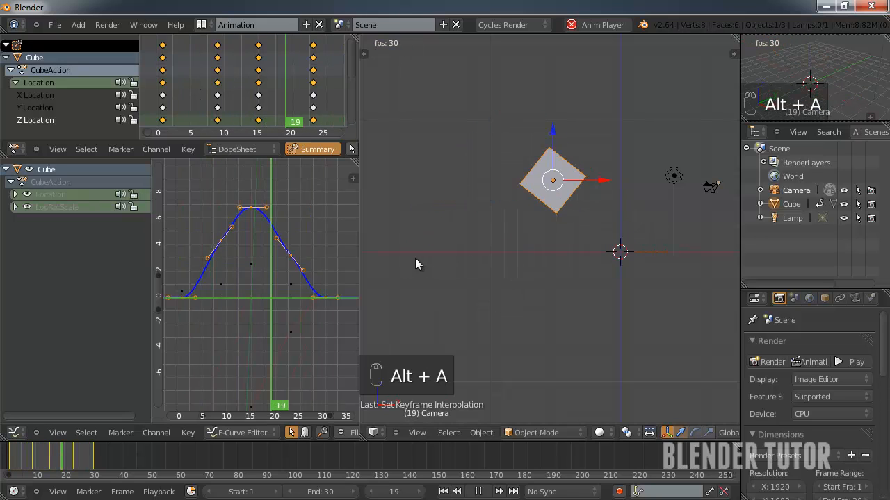
{"action": "key", "text": "alt+a"}
- Select the X Scale keyframe at frame 15 and expand the Location and LocRotScale channel groups in the F-Curve Editor
{"action": "left_click", "coordinate": [250, 263]}
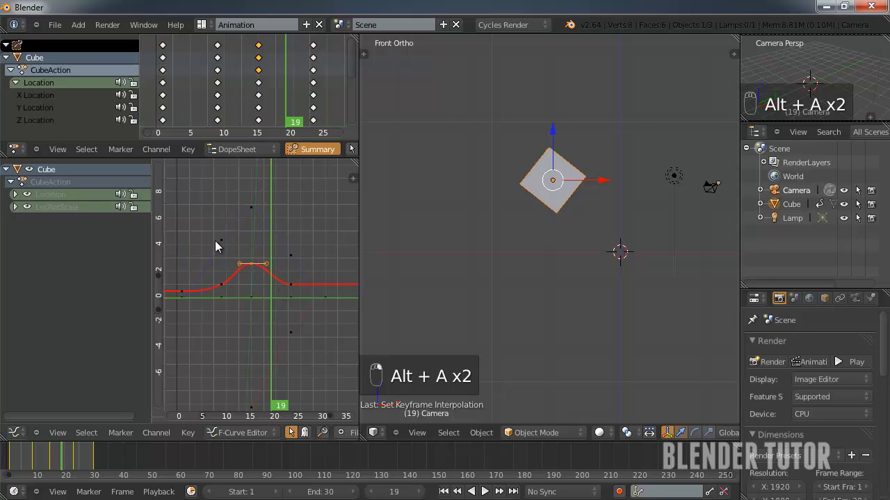
{"action": "left_click", "coordinate": [15, 207]}
{"action": "left_click", "coordinate": [15, 195]}
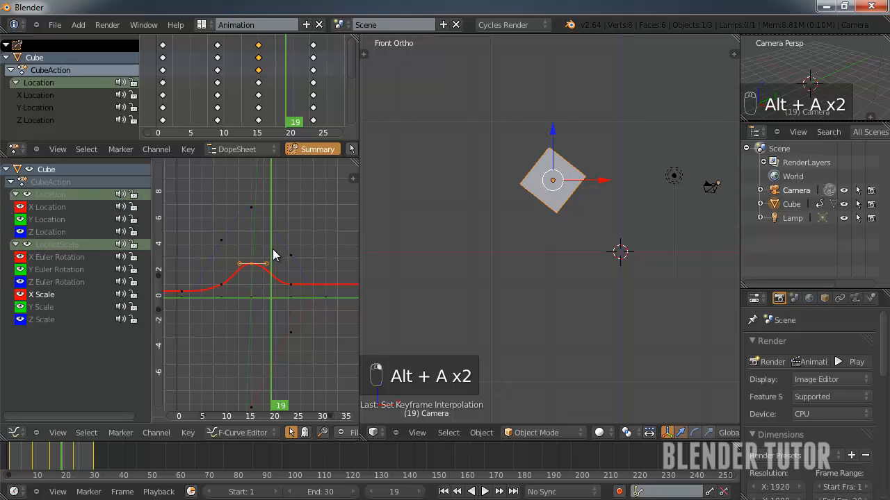
{"action": "middle_click_drag", "start_coordinate": [272, 256], "coordinate": [271, 322]}
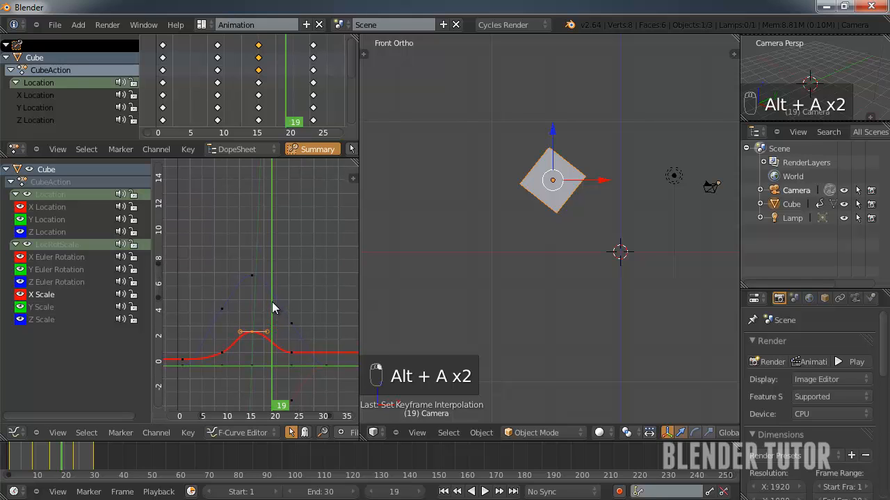
- Switch to the Default screen layout, scrub through the animation, and return to frame 1
{"action": "left_click", "coordinate": [199, 25]}
{"action": "left_click", "coordinate": [232, 75]}
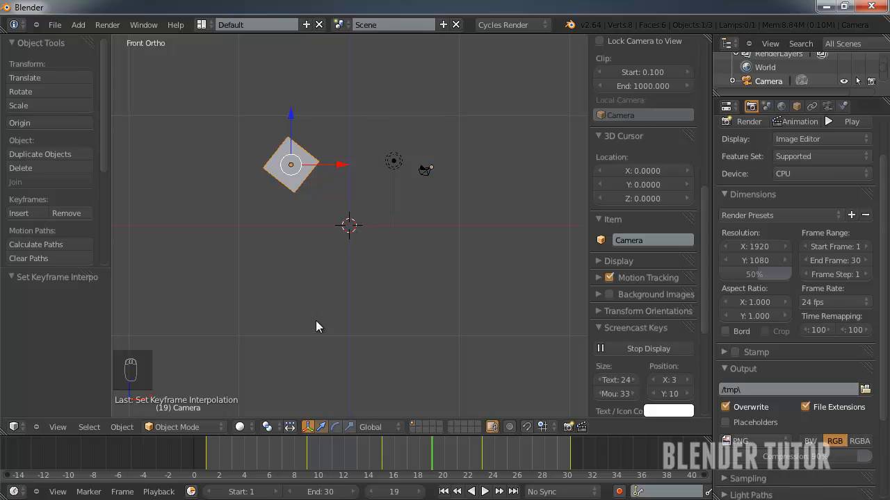
{"action": "left_click_drag", "start_coordinate": [255, 452], "coordinate": [545, 445]}
{"action": "left_click", "coordinate": [443, 491]}
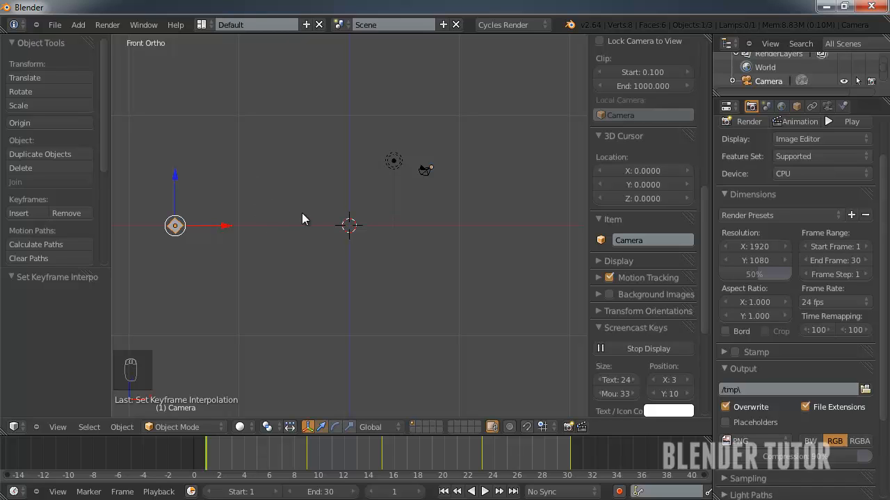
- Align the camera to a front view framing the cube's path and scrub the timeline to frame 3 to check the framing
{"action": "middle_click_drag", "start_coordinate": [271, 217], "coordinate": [325, 256], "text": "shift"}
{"action": "scroll", "coordinate": [281, 310], "scroll_direction": "up", "scroll_amount": 1}
{"action": "scroll", "coordinate": [280, 304], "scroll_direction": "up", "scroll_amount": 1}
{"action": "middle_click_drag", "start_coordinate": [275, 277], "coordinate": [290, 243], "text": "shift"}
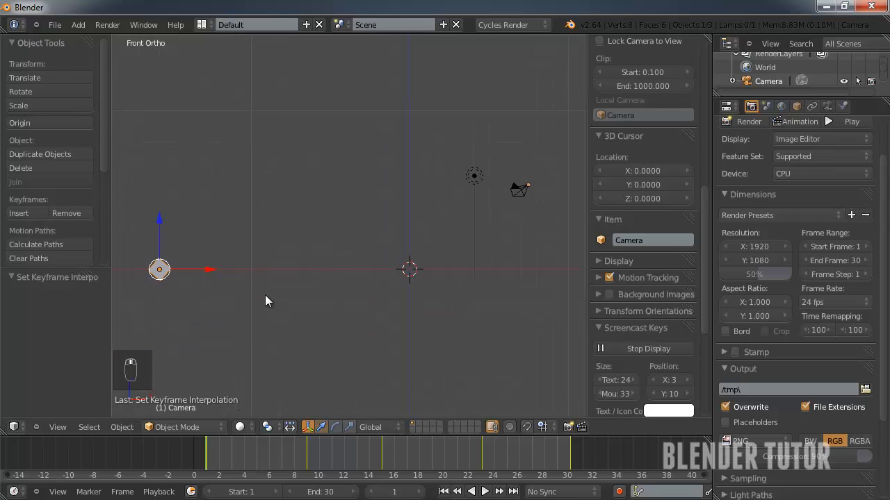
{"action": "key", "text": "ctrl+alt+KP_0"}
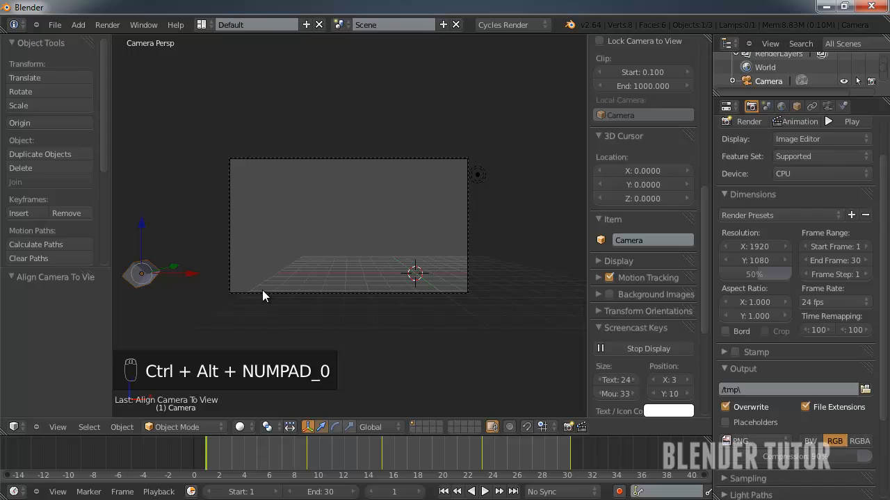
{"action": "left_click_drag", "start_coordinate": [212, 456], "coordinate": [549, 491]}
{"action": "left_click_drag", "start_coordinate": [544, 459], "coordinate": [243, 468]}
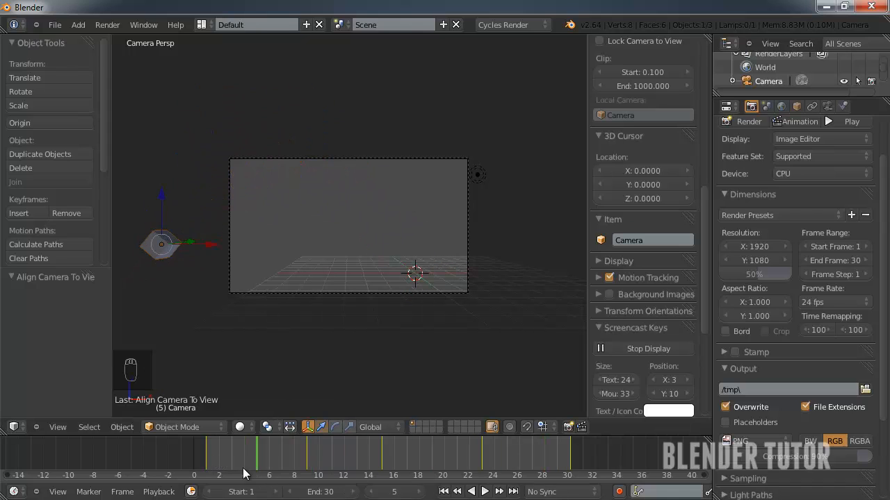
{"action": "key", "text": "g"}
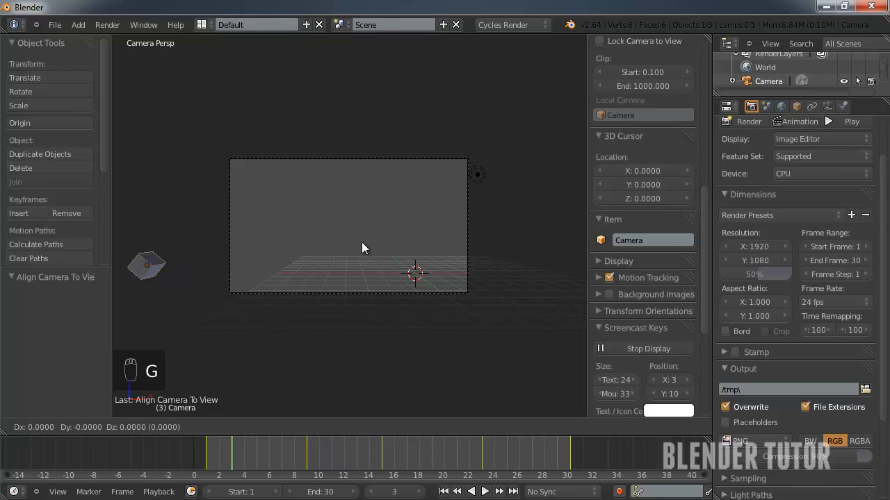
{"action": "key", "text": "z"}
{"action": "key", "text": "z"}
{"action": "right_click", "coordinate": [365, 271]}
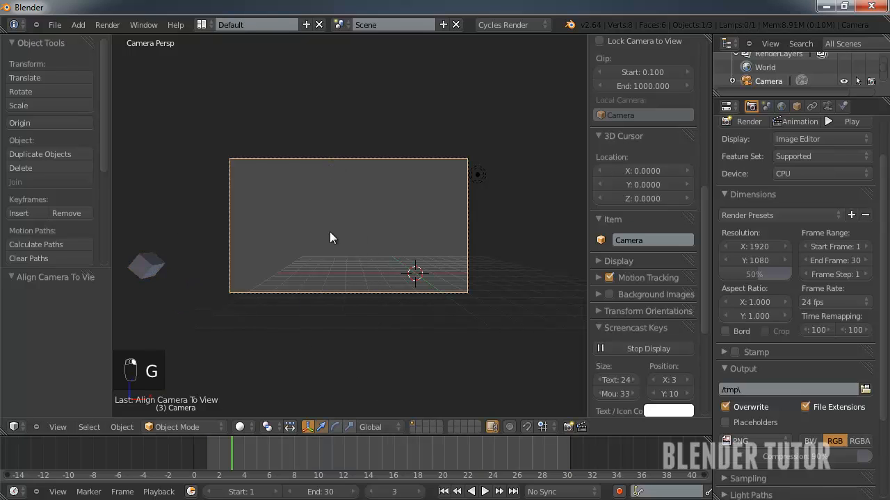
- Move the camera back about 6.75 units along its local Z axis and shift it about -2.92 units in X
{"action": "key", "text": "g"}
{"action": "key", "text": "z"}
{"action": "key", "text": "z"}
{"action": "left_click", "coordinate": [341, 287]}
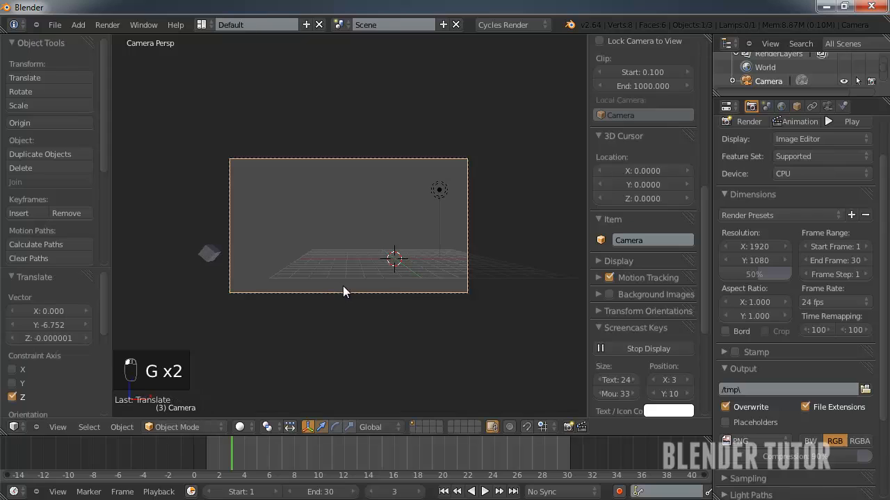
{"action": "key", "text": "g"}
{"action": "left_click", "coordinate": [302, 278]}
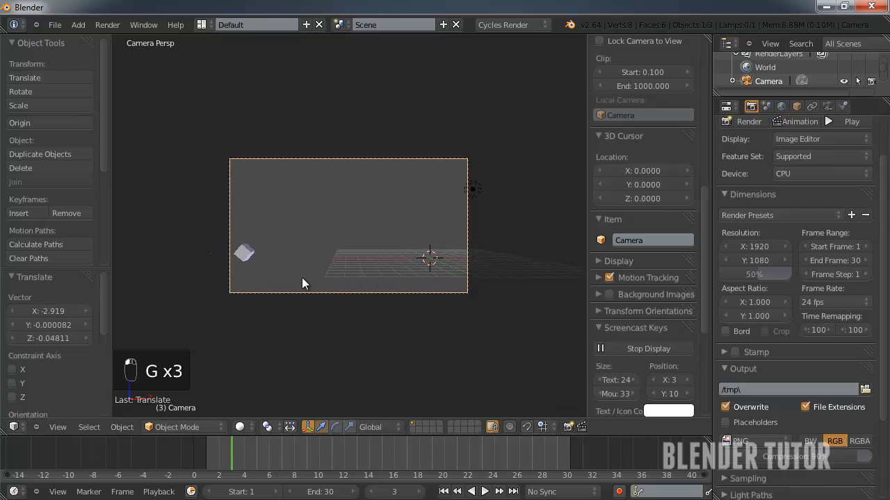
- Scrub through the timeline and play the animation to check the cube's motion against the camera frame
{"action": "left_click_drag", "start_coordinate": [222, 453], "coordinate": [554, 458]}
{"action": "key", "text": "alt+a"}
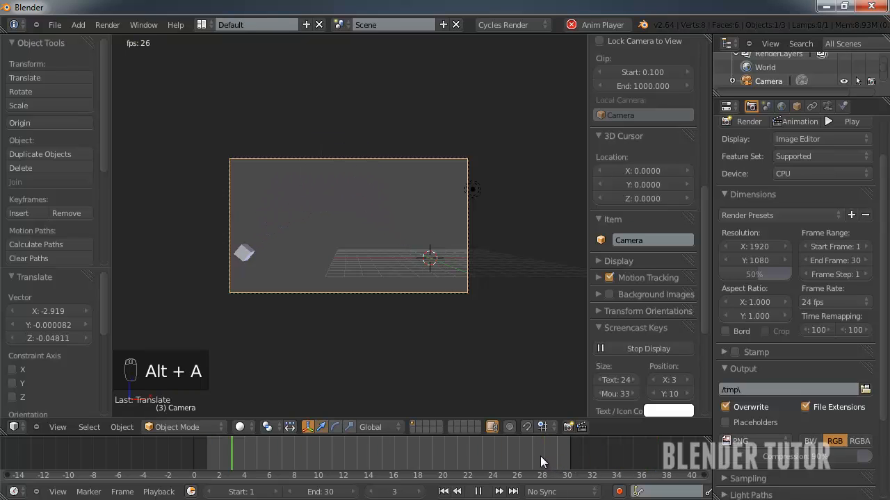
{"action": "key", "text": "alt+a"}
- Move the lamp about -11.49 units in X and -1.28 units in Z, placing it inside the camera frame
{"action": "right_click", "coordinate": [465, 194]}
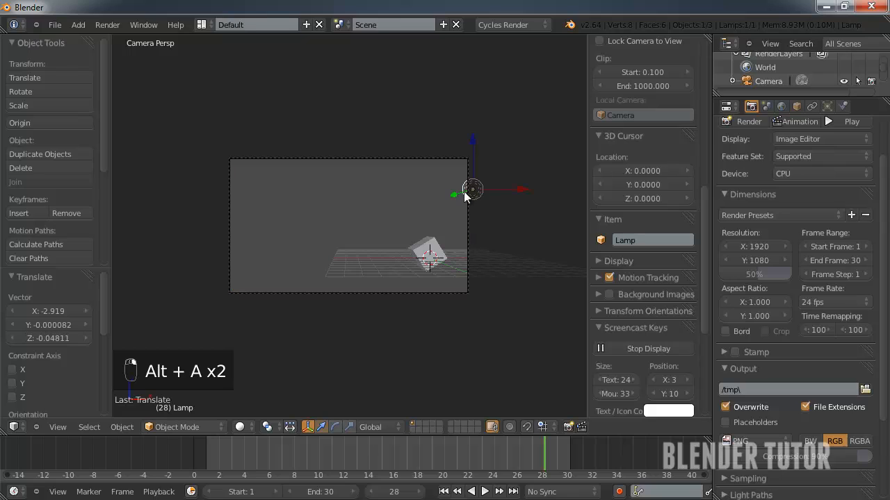
{"action": "key", "text": "g"}
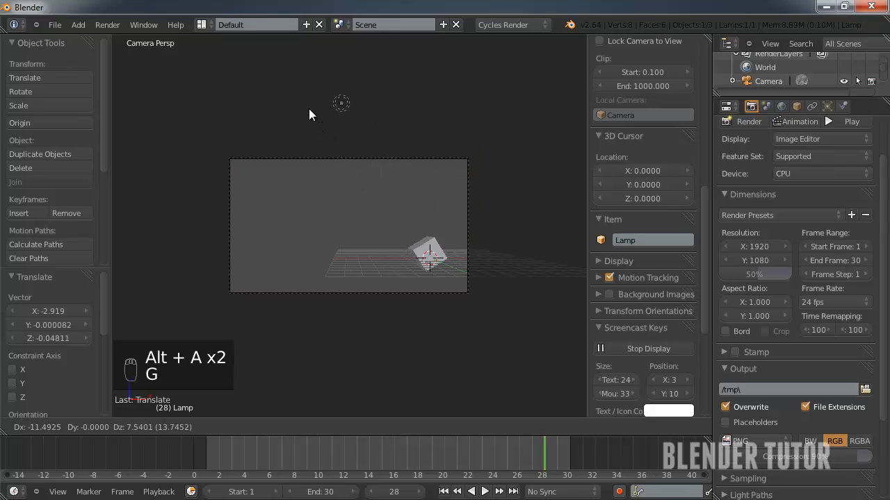
{"action": "left_click", "coordinate": [309, 216]}
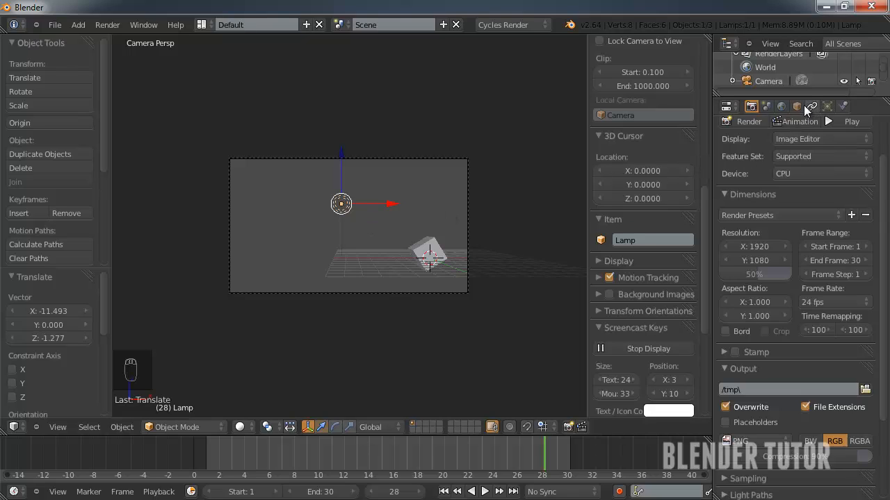
- Set the world's surface color to pure white
{"action": "left_click", "coordinate": [782, 106]}
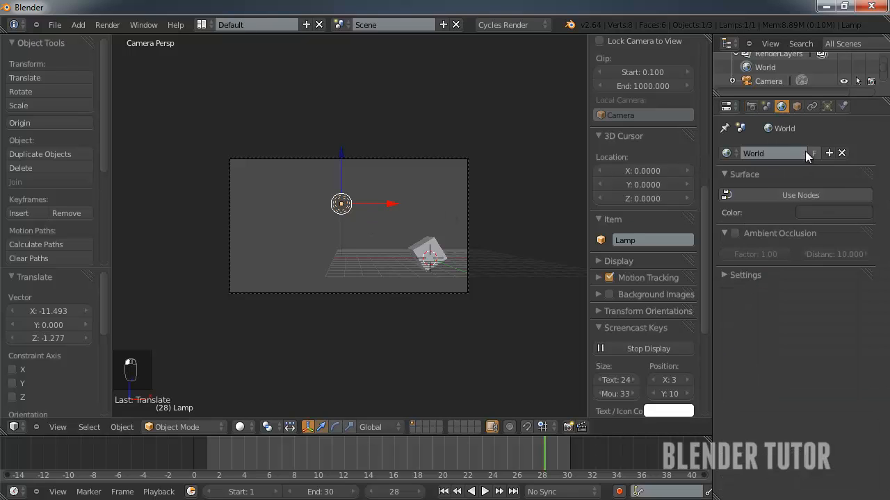
{"action": "left_click", "coordinate": [838, 213]}
{"action": "left_click_drag", "start_coordinate": [862, 249], "coordinate": [861, 227]}
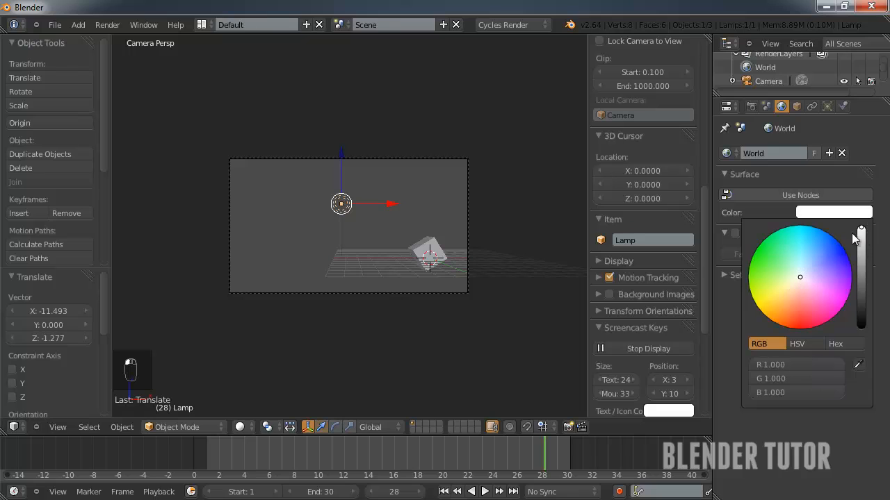
- Give the cube's Diffuse BSDF material an orange color and a roughness of 1
{"action": "right_click", "coordinate": [421, 256]}
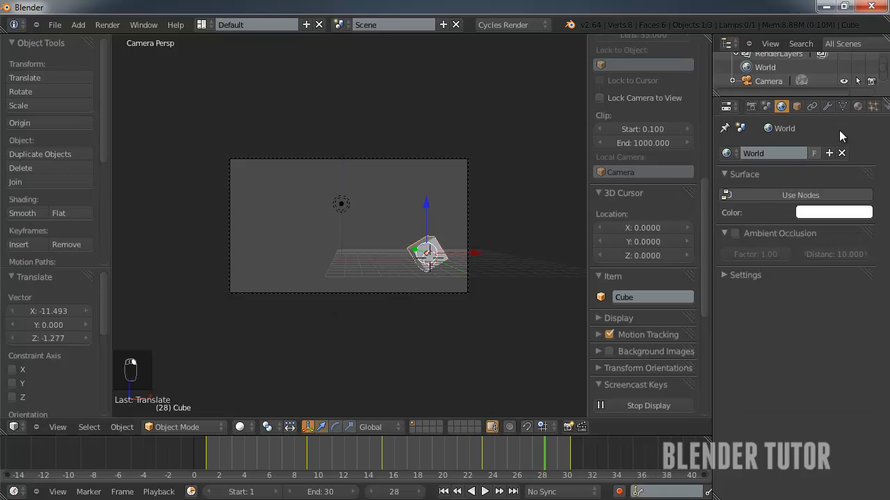
{"action": "left_click", "coordinate": [857, 105]}
{"action": "left_click", "coordinate": [779, 240]}
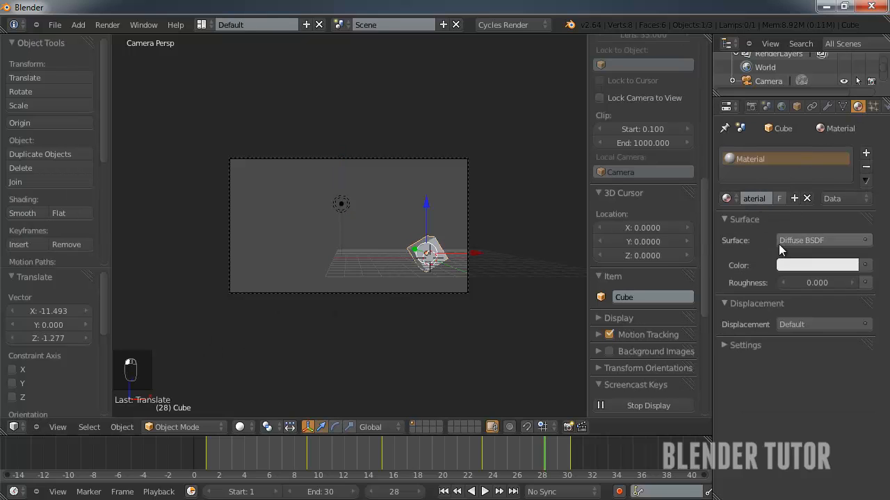
{"action": "left_click", "coordinate": [802, 265]}
{"action": "left_click_drag", "start_coordinate": [777, 139], "coordinate": [763, 205]}
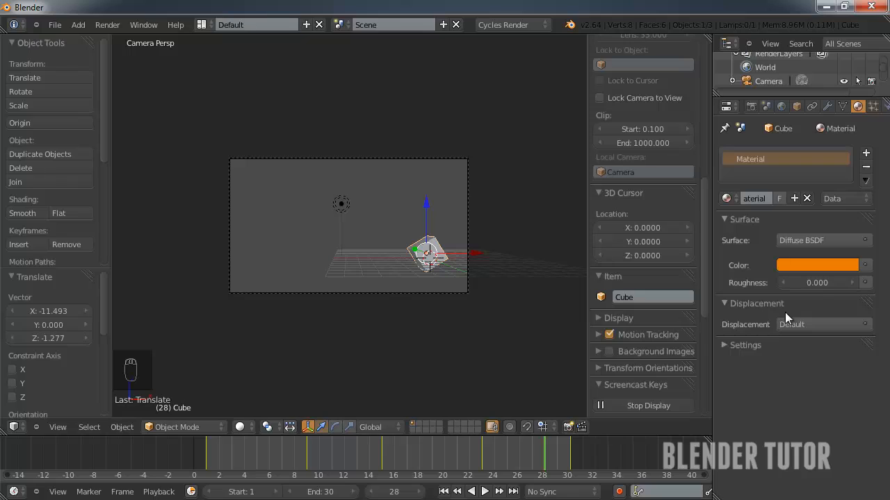
{"action": "left_click", "coordinate": [815, 283]}
{"action": "type", "text": "1"}
{"action": "key", "text": "Return"}
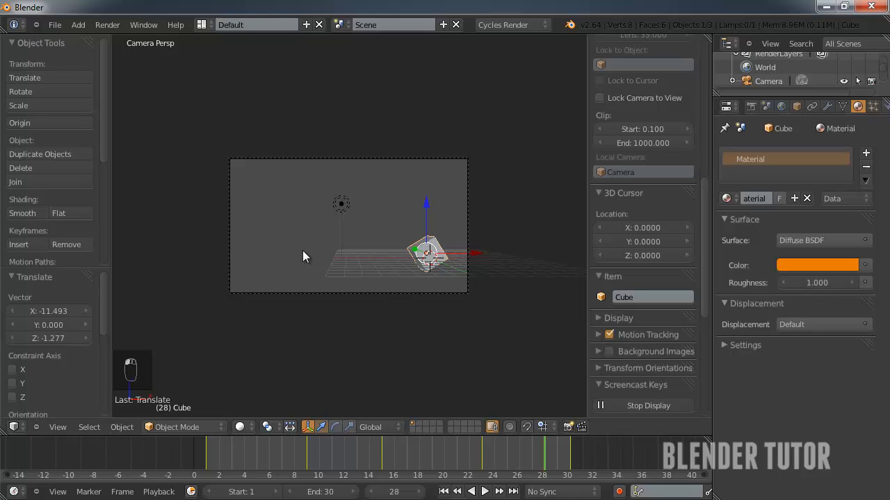
- Switch the viewport to Rendered shading and play the animation to preview the materials and lighting
{"action": "left_click", "coordinate": [240, 427]}
{"action": "left_click", "coordinate": [265, 339]}
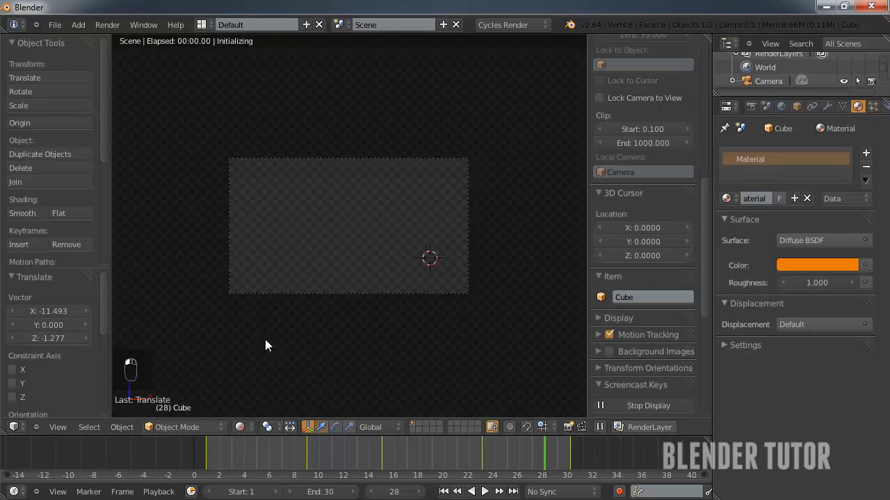
{"action": "key", "text": "alt+a"}
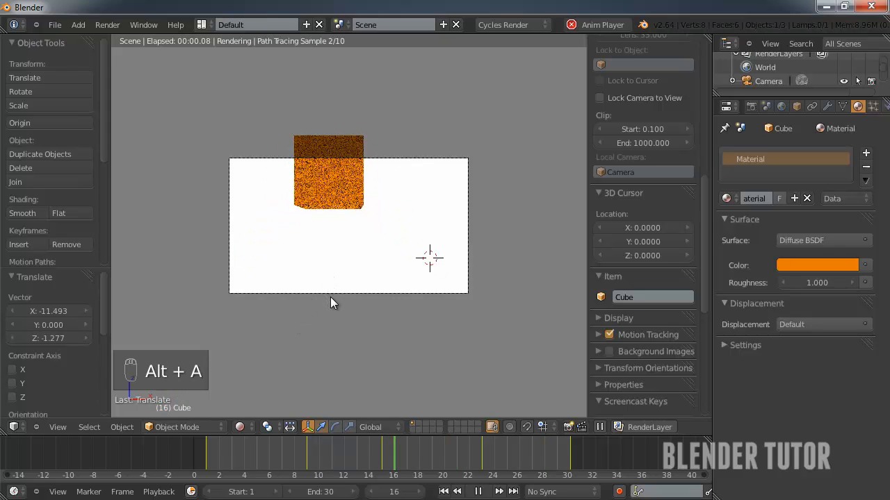
{"action": "key", "text": "alt+a"}
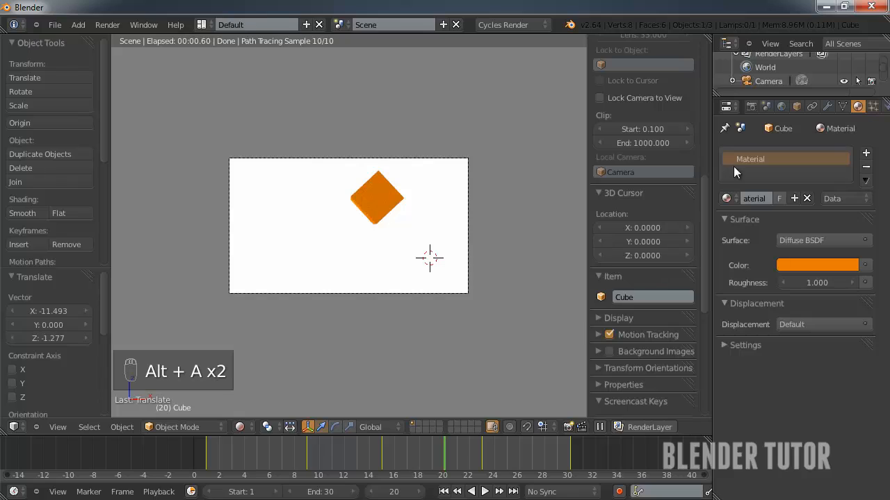
- Show the render settings and return the viewport to Solid shading
{"action": "left_click", "coordinate": [750, 105]}
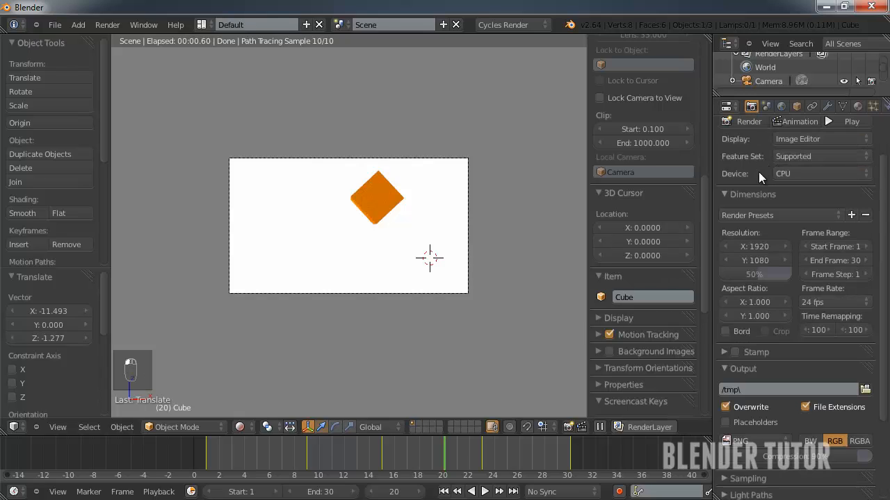
{"action": "left_click", "coordinate": [248, 428]}
{"action": "left_click", "coordinate": [264, 376]}
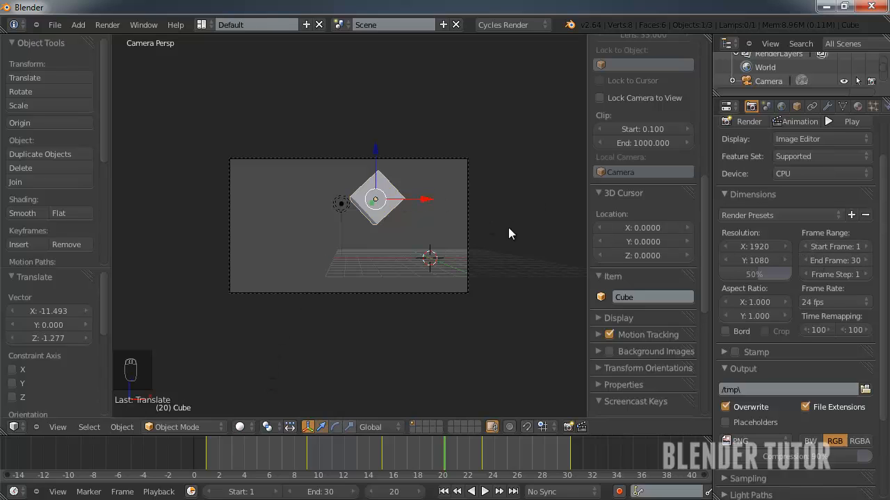
- Set the render resolution to 1280 by 720
{"action": "scroll", "coordinate": [803, 264], "scroll_direction": "down", "scroll_amount": 4}
{"action": "scroll", "coordinate": [802, 264], "scroll_direction": "up", "scroll_amount": 5}
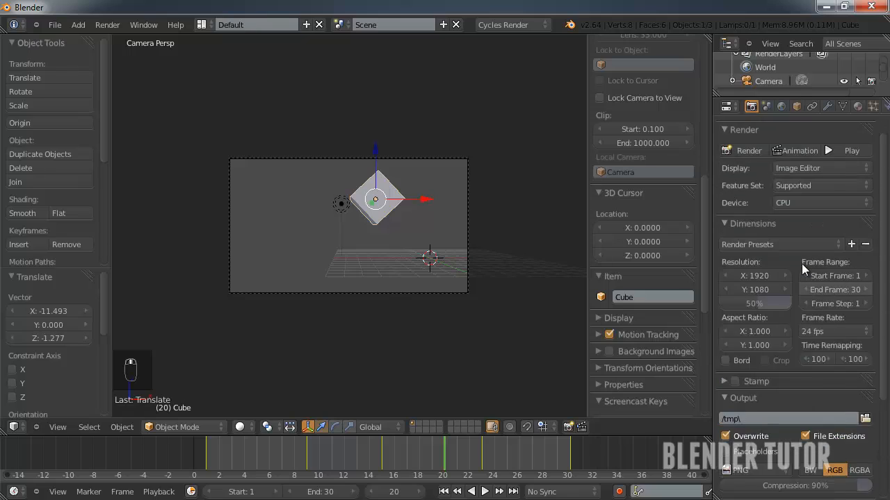
{"action": "scroll", "coordinate": [801, 263], "scroll_direction": "up", "scroll_amount": 1}
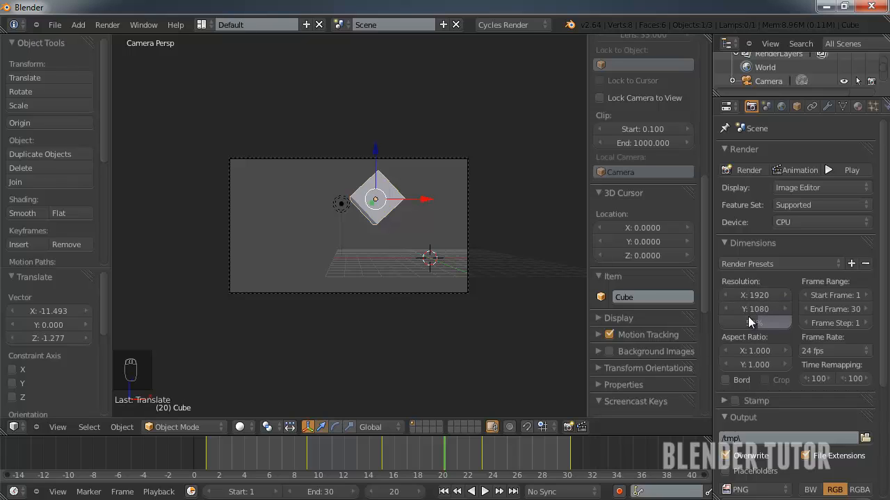
{"action": "left_click", "coordinate": [755, 296]}
{"action": "type", "text": "12"}
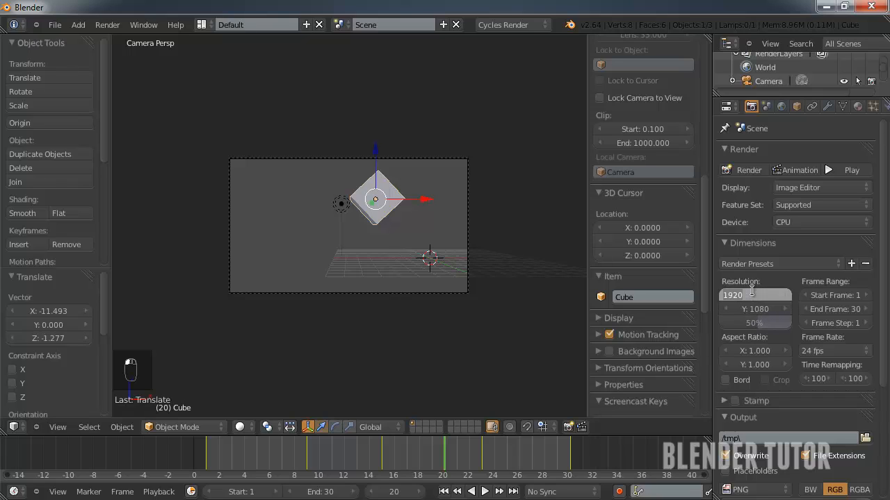
{"action": "type", "text": "80"}
{"action": "key", "text": "Return"}
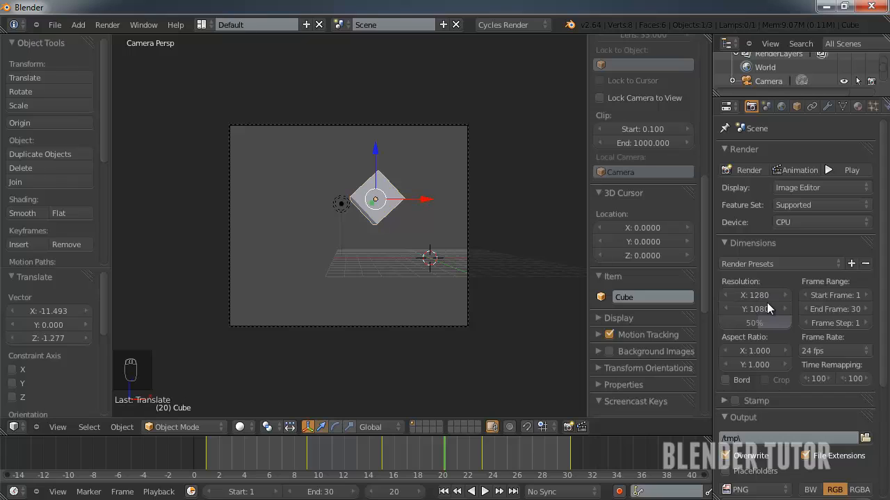
{"action": "left_click", "coordinate": [754, 307]}
{"action": "type", "text": "720"}
{"action": "key", "text": "Return"}
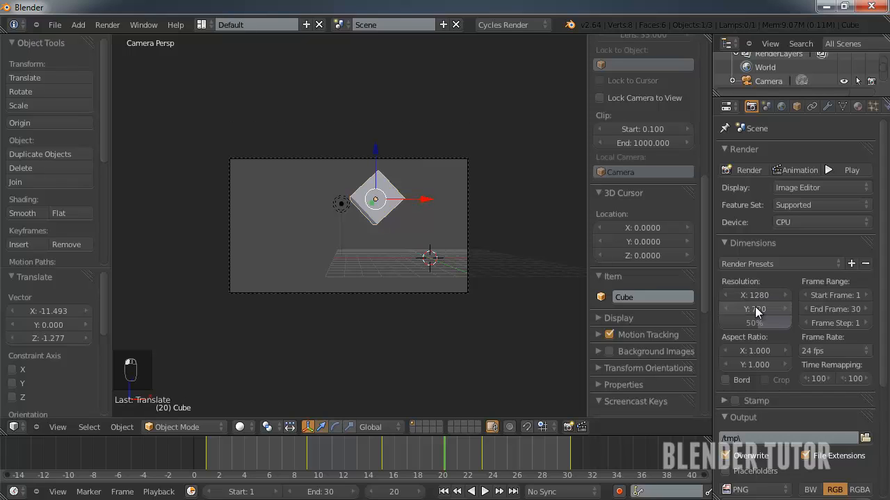
- Expand the Sampling settings and set the render samples to 50
{"action": "scroll", "coordinate": [780, 333], "scroll_direction": "down", "scroll_amount": 5}
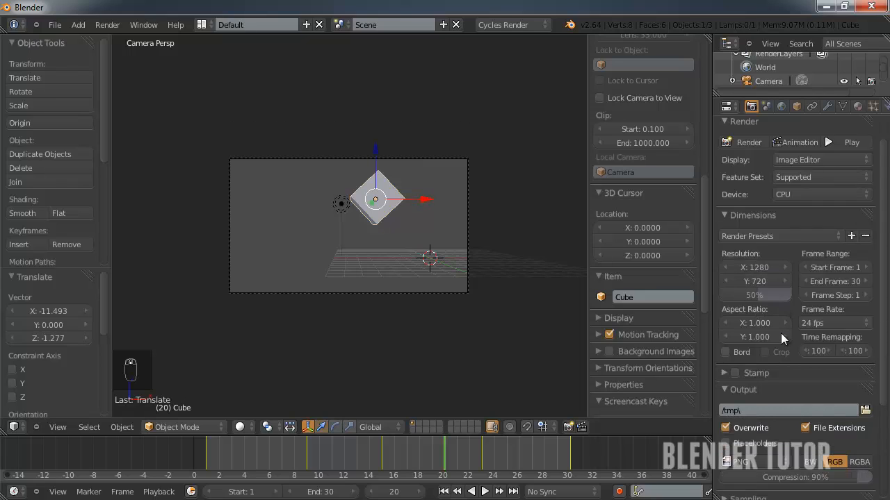
{"action": "left_click", "coordinate": [723, 369]}
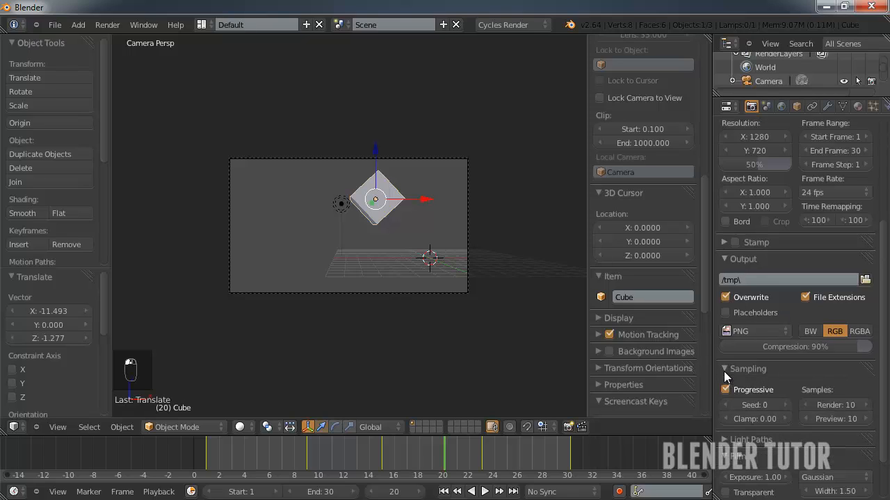
{"action": "left_click", "coordinate": [854, 405]}
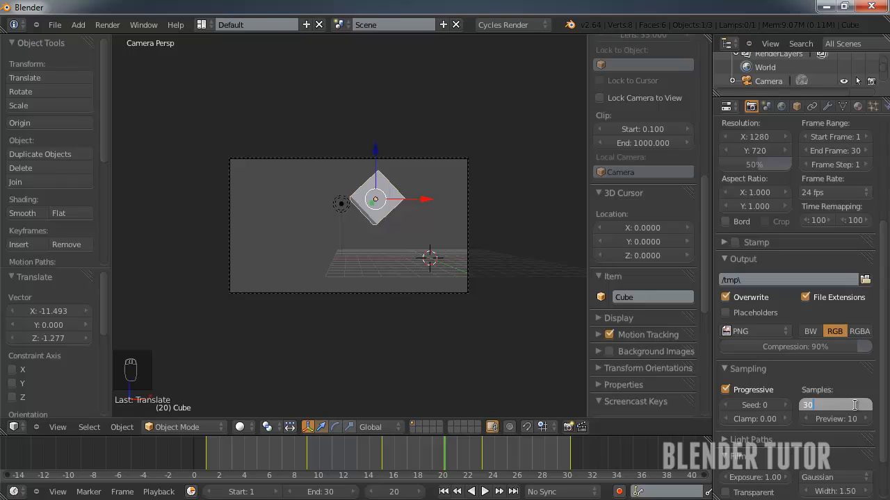
{"action": "key", "text": "BackSpace"}
{"action": "key", "text": "BackSpace"}
{"action": "type", "text": "50"}
{"action": "key", "text": "Return"}
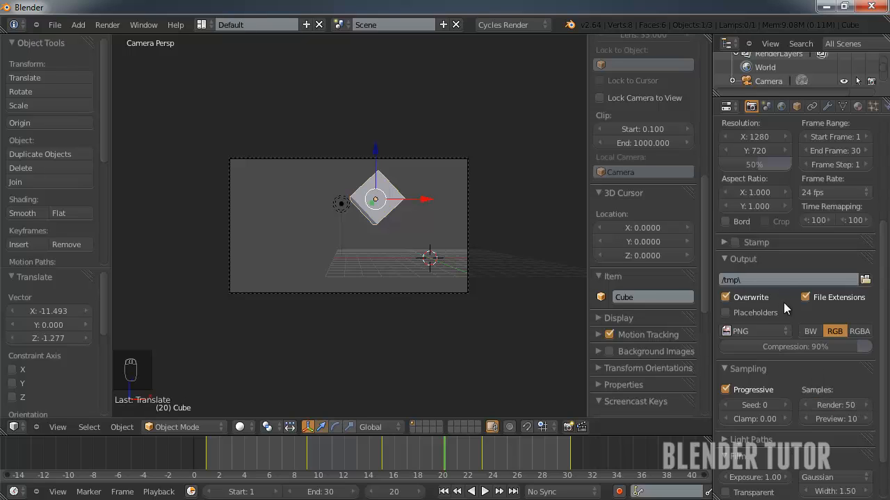
- Set the render device to GPU Compute
{"action": "scroll", "coordinate": [785, 306], "scroll_direction": "up", "scroll_amount": 5}
{"action": "scroll", "coordinate": [779, 207], "scroll_direction": "up", "scroll_amount": 1}
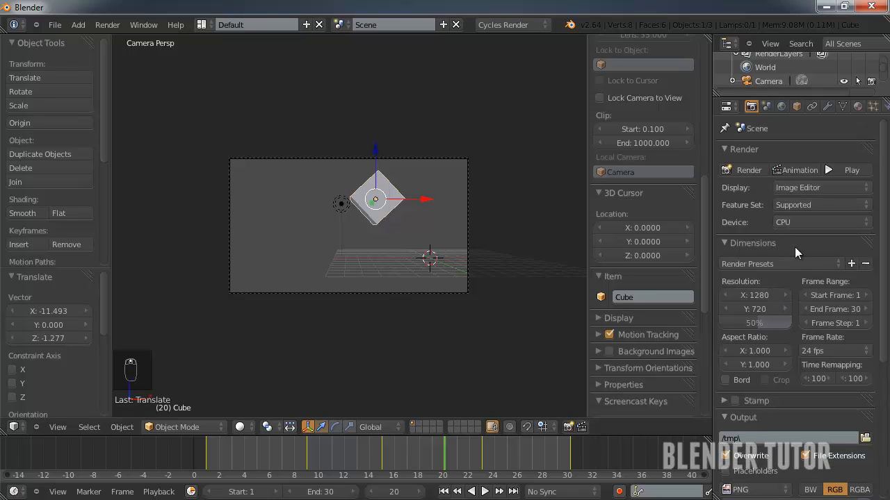
{"action": "left_click", "coordinate": [798, 221]}
{"action": "left_click", "coordinate": [793, 192]}
- Look through the available file formats for the render output
{"action": "scroll", "coordinate": [785, 255], "scroll_direction": "down", "scroll_amount": 3}
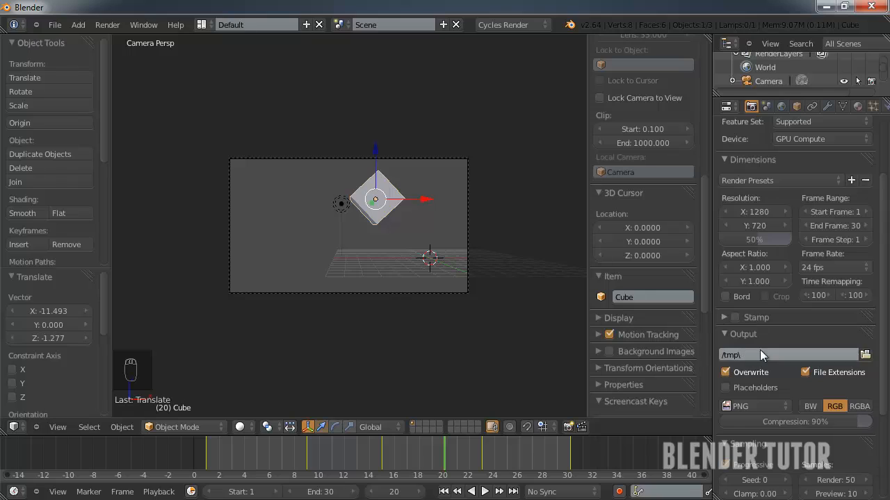
{"action": "left_click", "coordinate": [777, 409]}
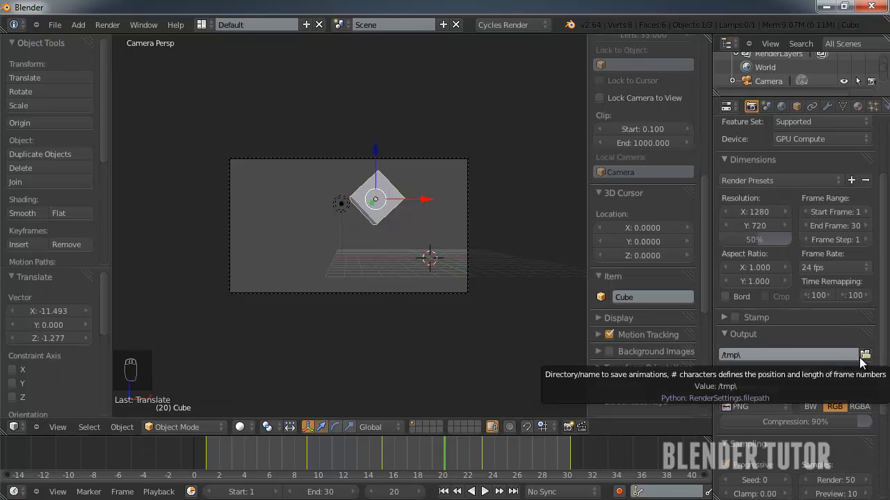
{"action": "left_click", "coordinate": [764, 406]}
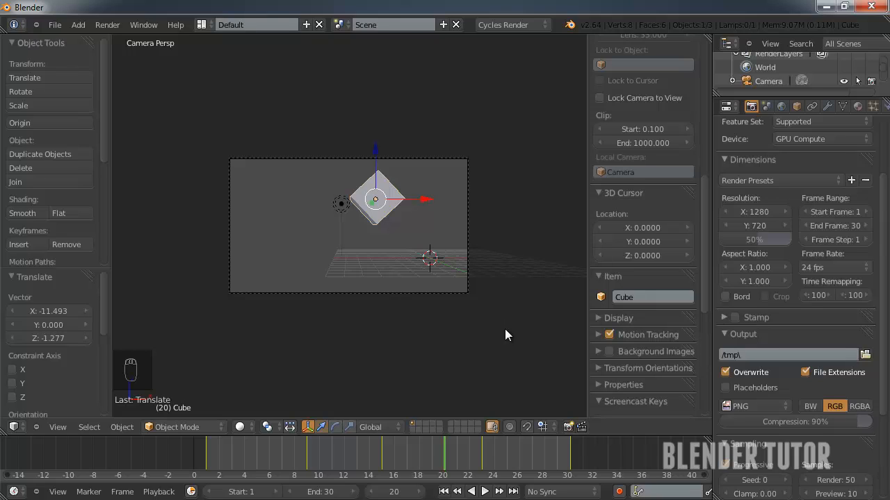
{"action": "left_click", "coordinate": [609, 334]}
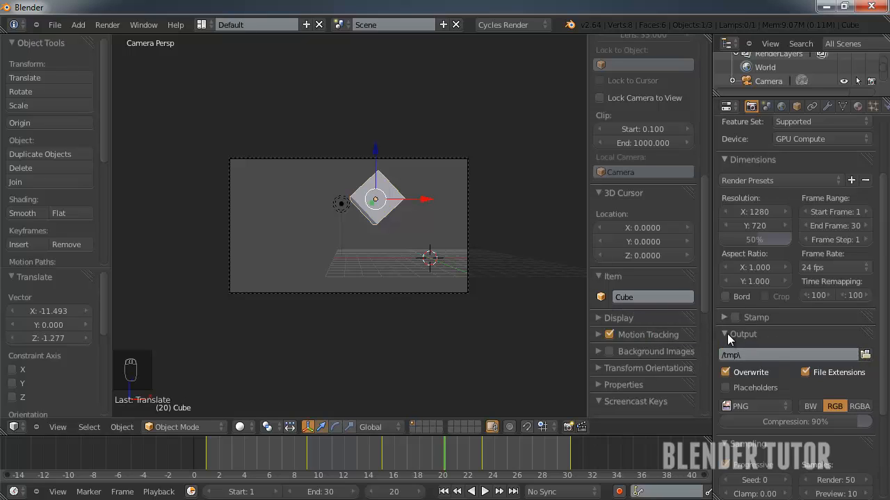
- Browse the render output path to the 09 - Animation Basics folder under Dropbox, BlenderTutor Tutorials, Blender Bootcamp
{"action": "left_click", "coordinate": [864, 355]}
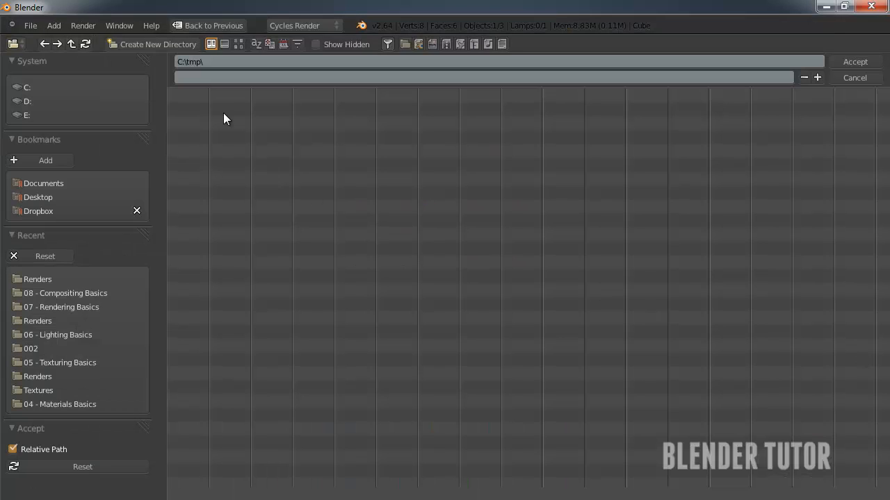
{"action": "left_click", "coordinate": [43, 208]}
{"action": "left_click", "coordinate": [249, 175]}
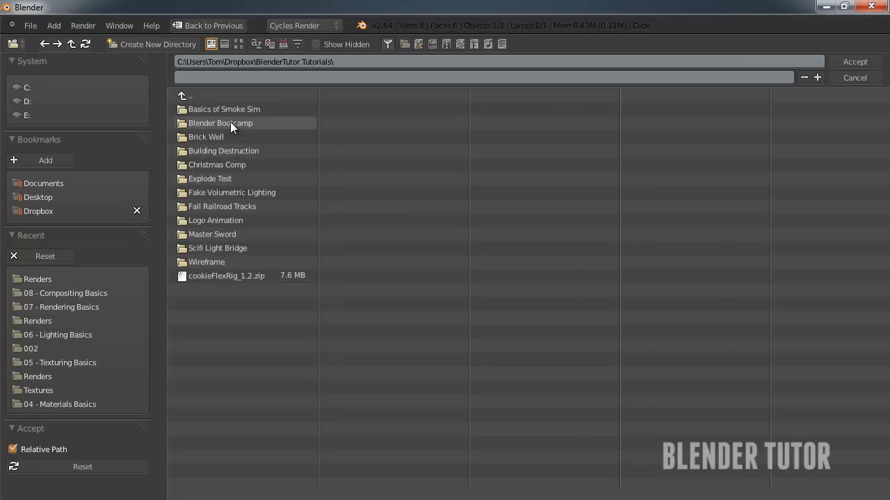
{"action": "left_click", "coordinate": [231, 123]}
{"action": "left_click", "coordinate": [232, 189]}
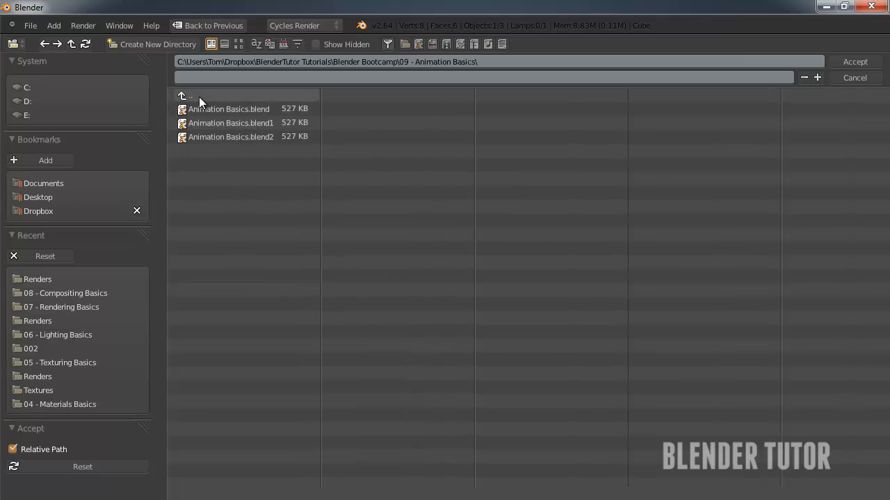
- Create a folder named Renders in the 09 - Animation Basics folder and accept it as the render output path
{"action": "left_click", "coordinate": [135, 45]}
{"action": "left_click", "coordinate": [133, 49]}
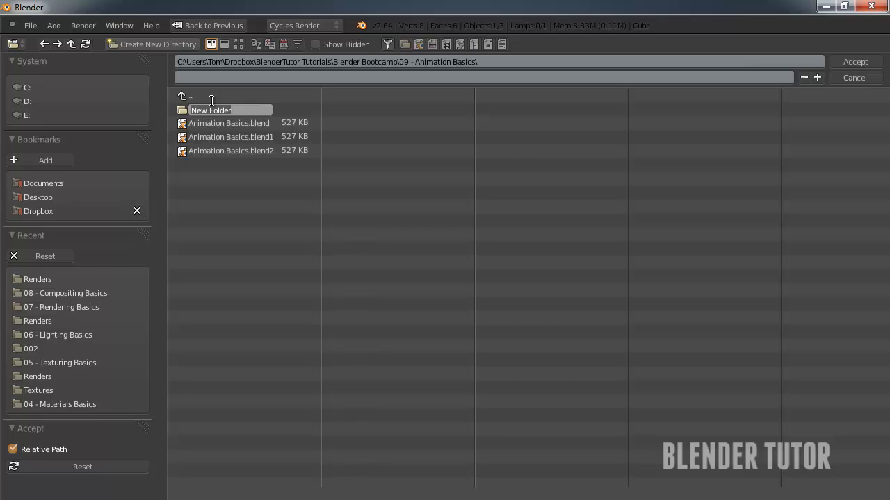
{"action": "type", "text": "A"}
{"action": "key", "text": "BackSpace"}
{"action": "type", "text": "Renders"}
{"action": "key", "text": "Return"}
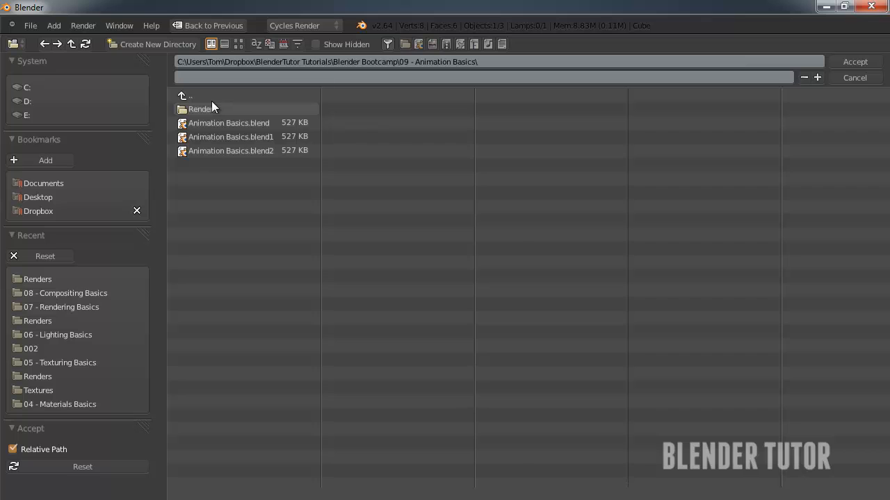
{"action": "left_click", "coordinate": [206, 104]}
{"action": "left_click", "coordinate": [859, 62]}
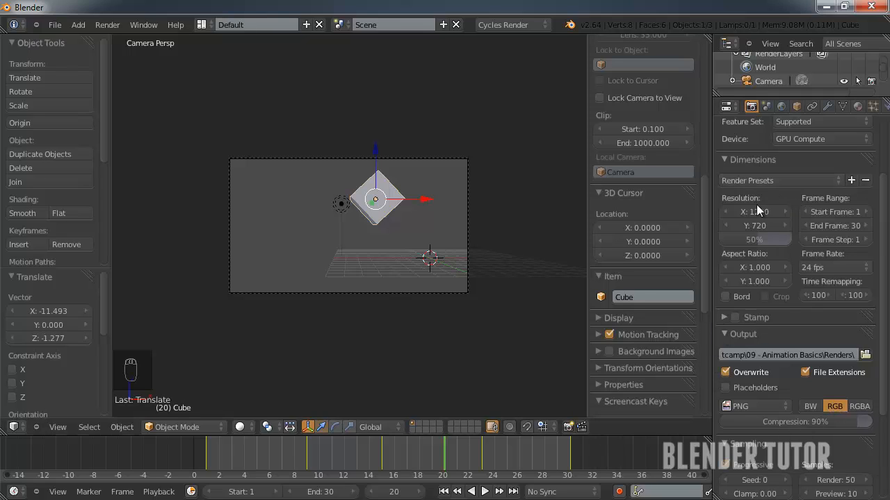
- Return the timeline to frame 1 and start saving the file into the 09 - Animation Basics folder
{"action": "scroll", "coordinate": [775, 214], "scroll_direction": "up", "scroll_amount": 3}
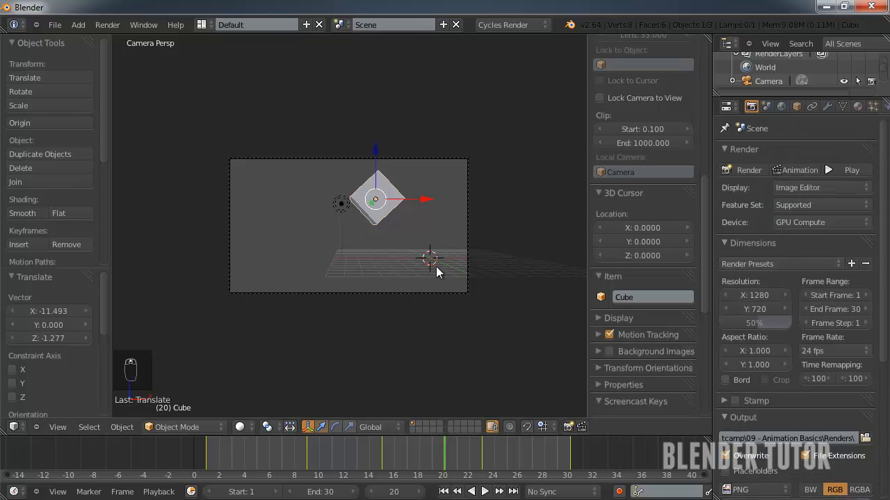
{"action": "left_click", "coordinate": [443, 492]}
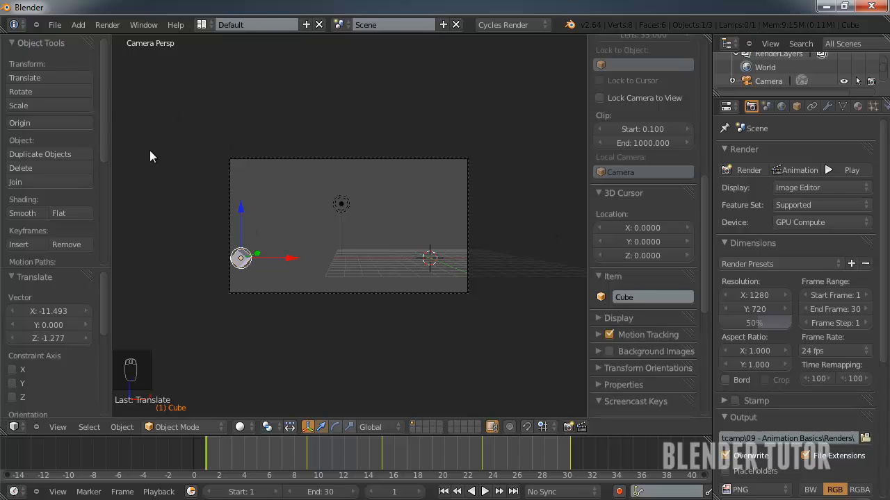
{"action": "key", "text": "ctrl+s"}
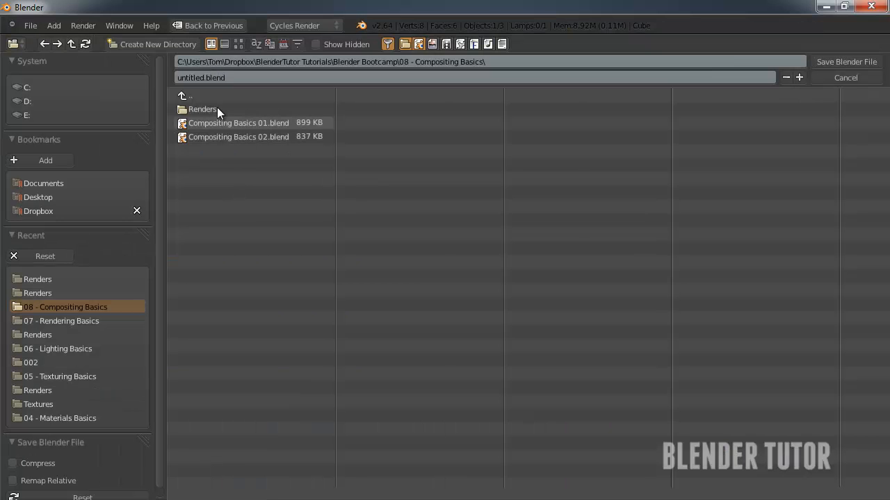
{"action": "left_click", "coordinate": [203, 94]}
{"action": "left_click", "coordinate": [233, 193]}
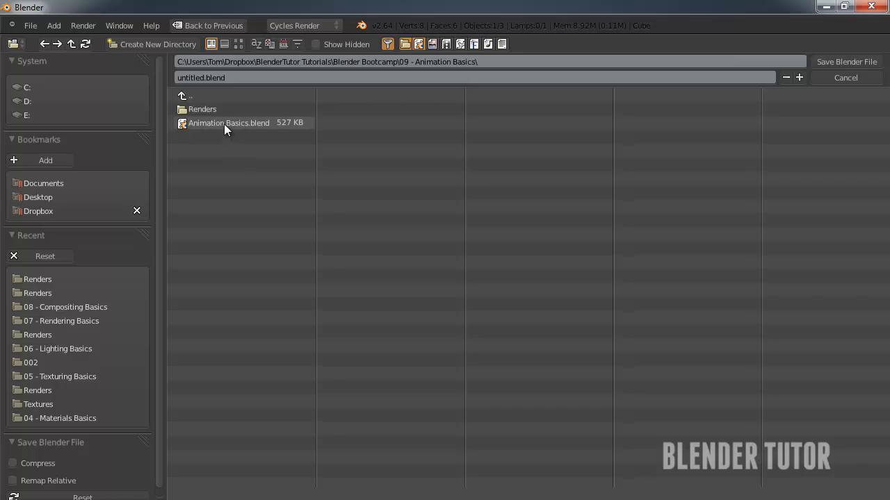
- Reuse the name of the existing Animation Basics.blend file for the save and add 02 to it
{"action": "left_click", "coordinate": [228, 126]}
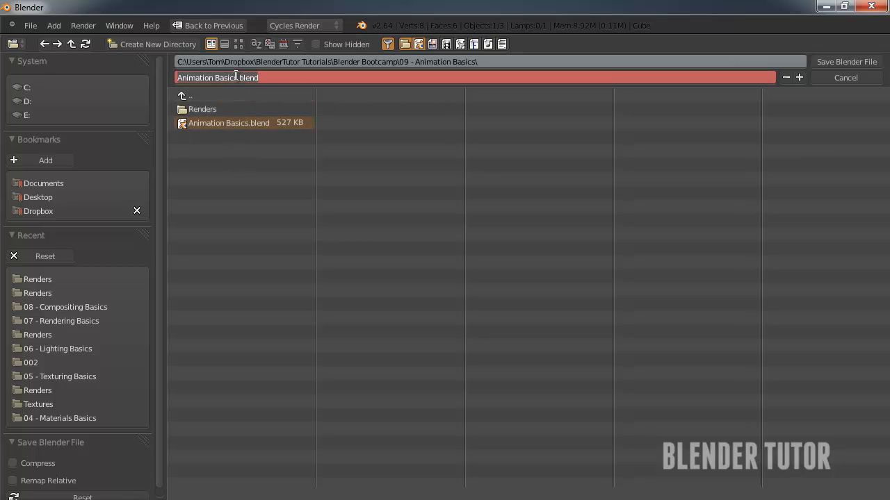
{"action": "key", "text": "Left"}
{"action": "key", "text": "Left"}
{"action": "key", "text": "Left"}
{"action": "key", "text": "Left"}
{"action": "key", "text": "Left"}
{"action": "type", "text": "02"}
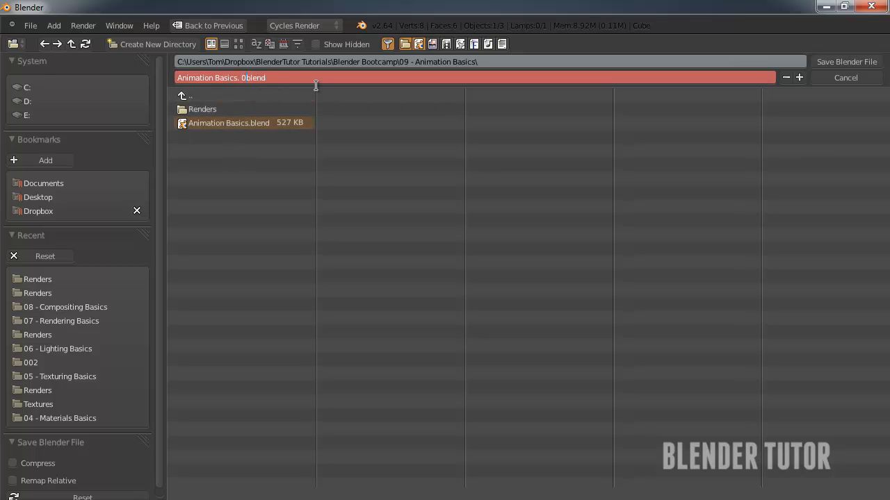
{"action": "key", "text": "Return"}
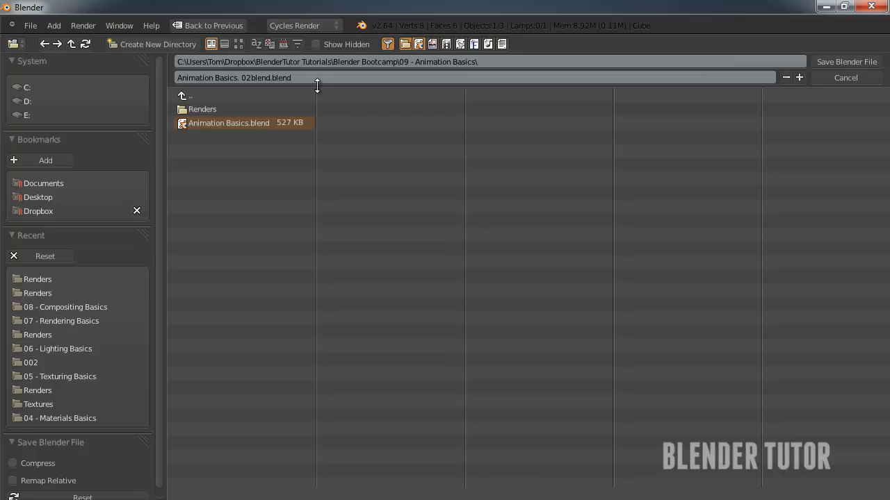
- Correct the file name to Animation Basics 02.blend and save the file
{"action": "left_click", "coordinate": [246, 78]}
{"action": "left_click", "coordinate": [251, 76]}
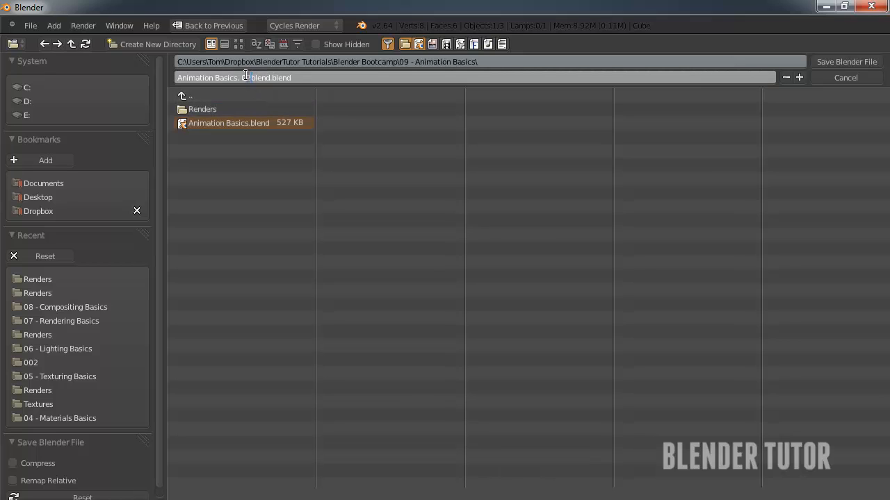
{"action": "left_click", "coordinate": [245, 75]}
{"action": "key", "text": "BackSpace"}
{"action": "key", "text": "BackSpace"}
{"action": "key", "text": "Right"}
{"action": "key", "text": "Delete"}
{"action": "key", "text": "Delete"}
{"action": "key", "text": "Delete"}
{"action": "key", "text": "Delete"}
{"action": "key", "text": "Delete"}
{"action": "key", "text": "Delete"}
{"action": "type", "text": "2"}
{"action": "key", "text": "Return"}
{"action": "left_click", "coordinate": [847, 61]}
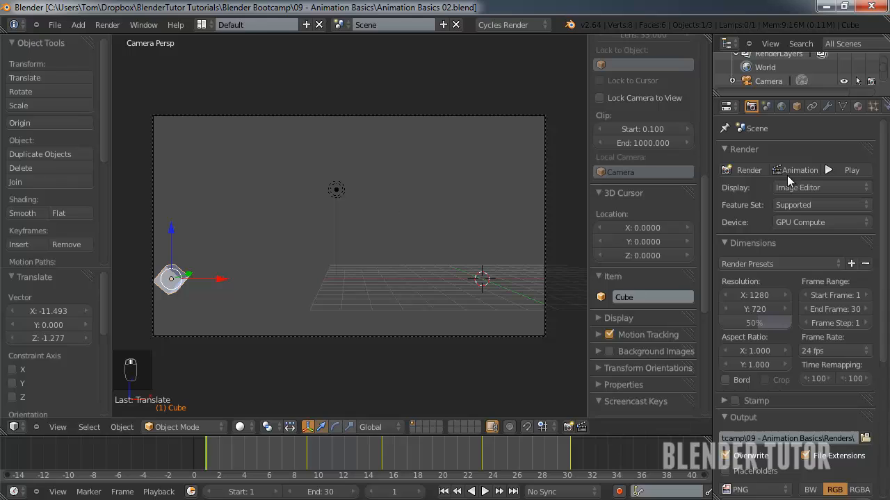
- Render the full animation, and look through the numbered frame images in the Renders folder
{"action": "left_click", "coordinate": [795, 170]}
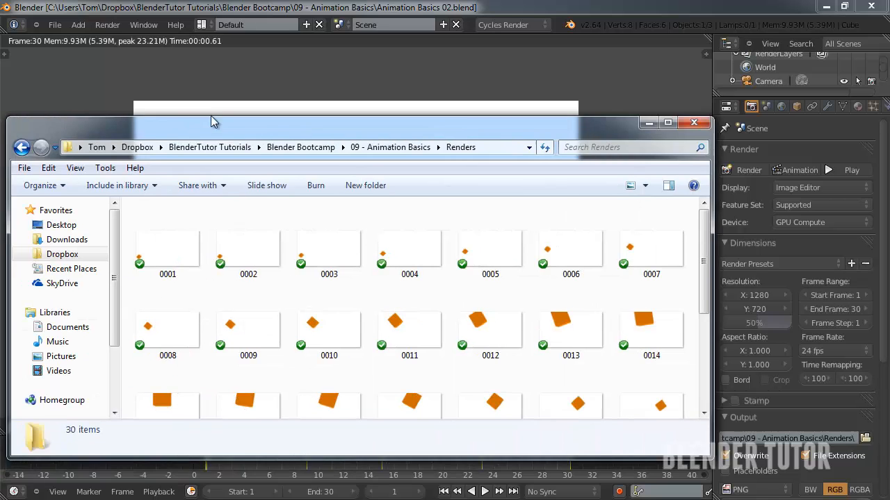
{"action": "left_click_drag", "start_coordinate": [210, 116], "coordinate": [211, 39]}
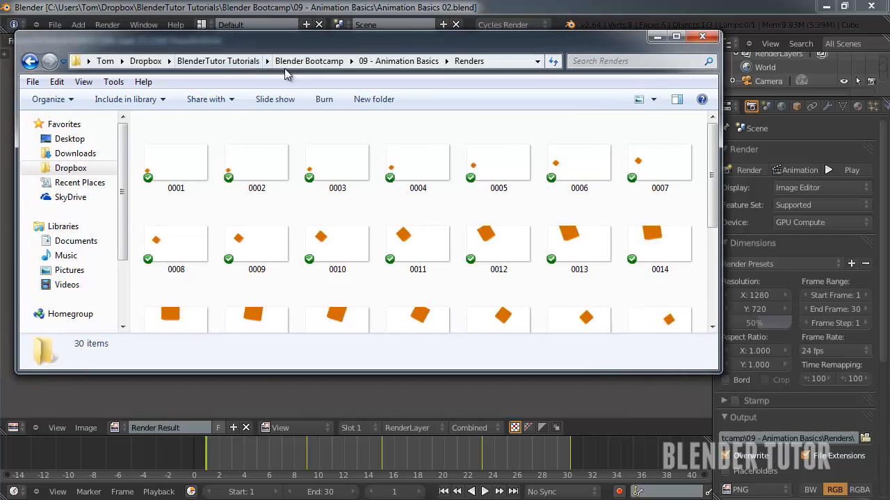
{"action": "mouse_move", "coordinate": [711, 165]}
{"action": "left_mouse_down"}
{"action": "mouse_move", "coordinate": [716, 270]}
{"action": "mouse_move", "coordinate": [718, 156]}
{"action": "left_mouse_up"}
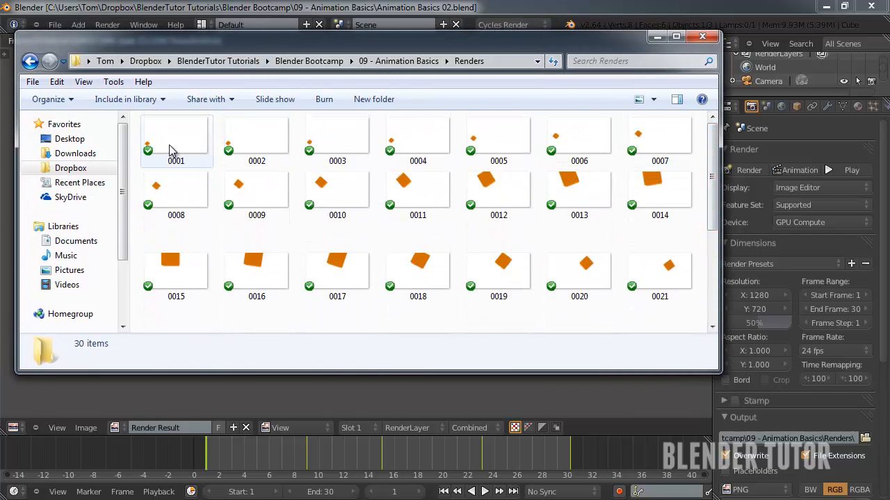
{"action": "scroll", "coordinate": [677, 150], "scroll_direction": "down", "scroll_amount": 3}
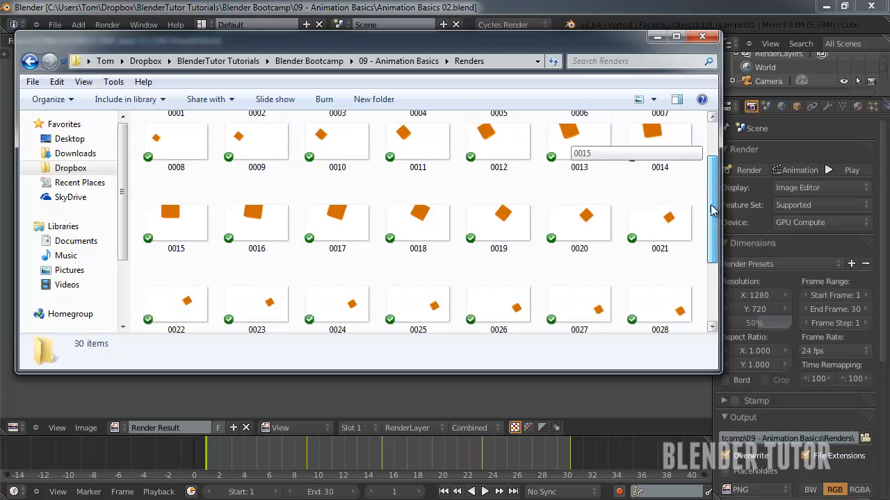
{"action": "left_click", "coordinate": [271, 306]}
{"action": "left_click", "coordinate": [702, 36]}
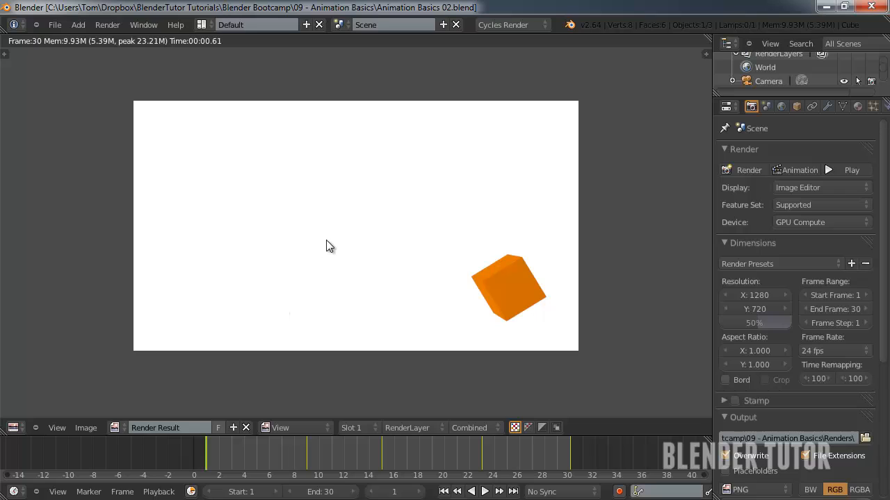
{"action": "key", "text": "Escape"}
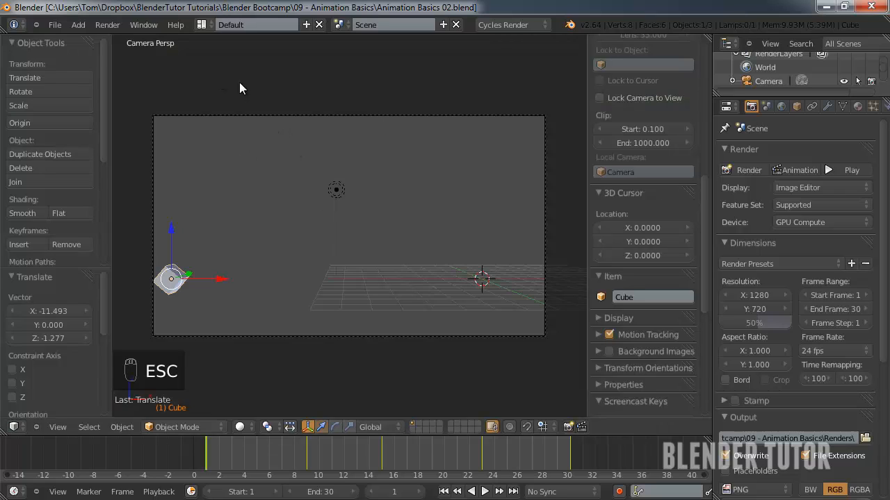
- Switch to the Video Editing screen layout and move the sequencer's current frame to 40
{"action": "left_click", "coordinate": [202, 25]}
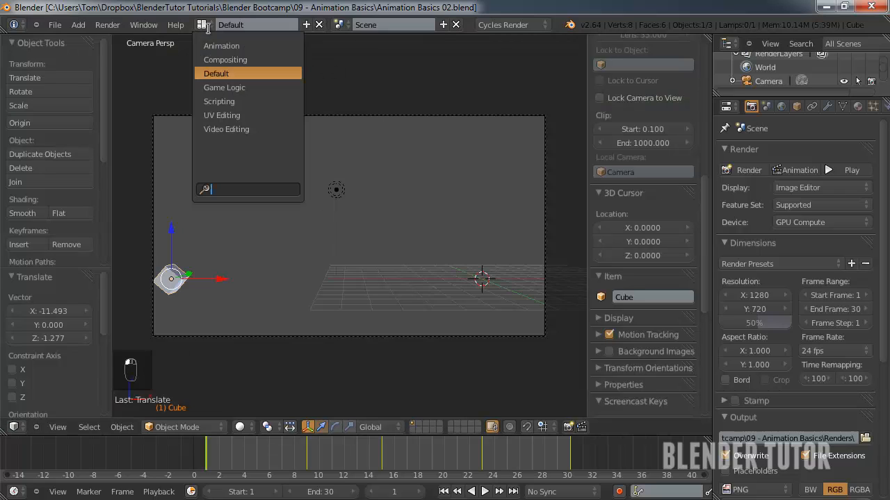
{"action": "left_click", "coordinate": [225, 129]}
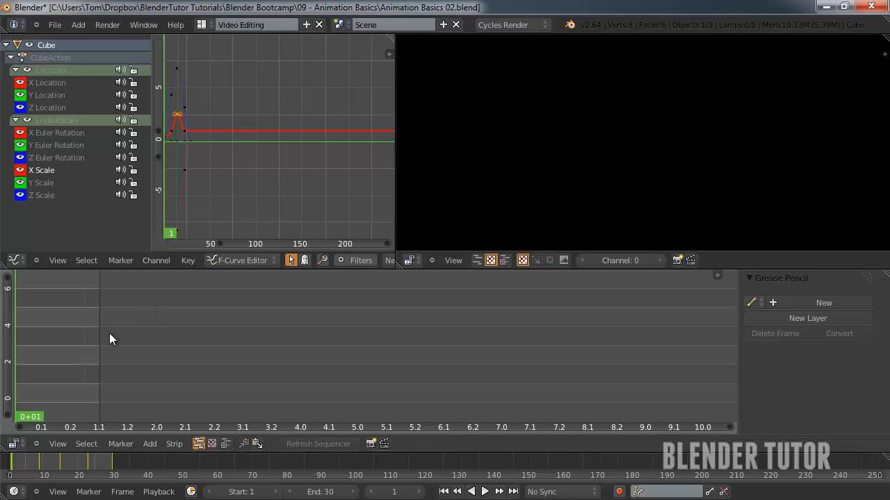
{"action": "left_click_drag", "start_coordinate": [109, 333], "coordinate": [125, 304]}
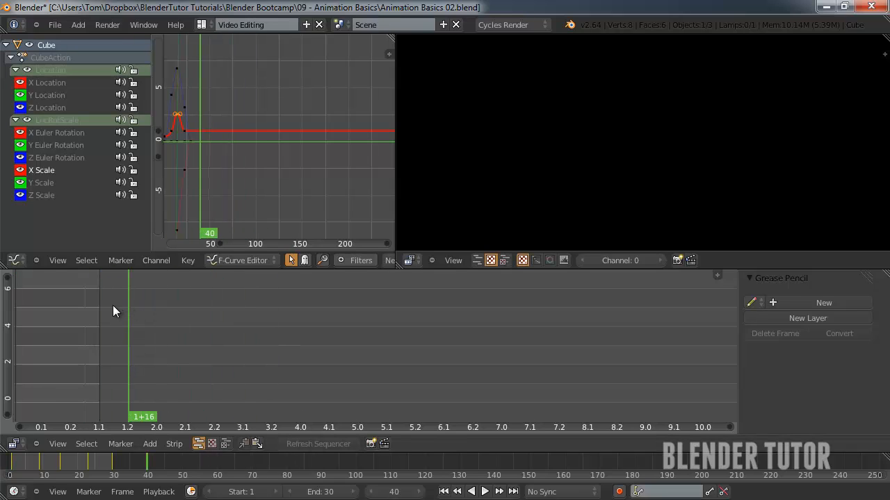
- Add an image strip to the sequencer from the rendered frames 0001.png through 0030.png in the Renders folder
{"action": "key", "text": "shift+a"}
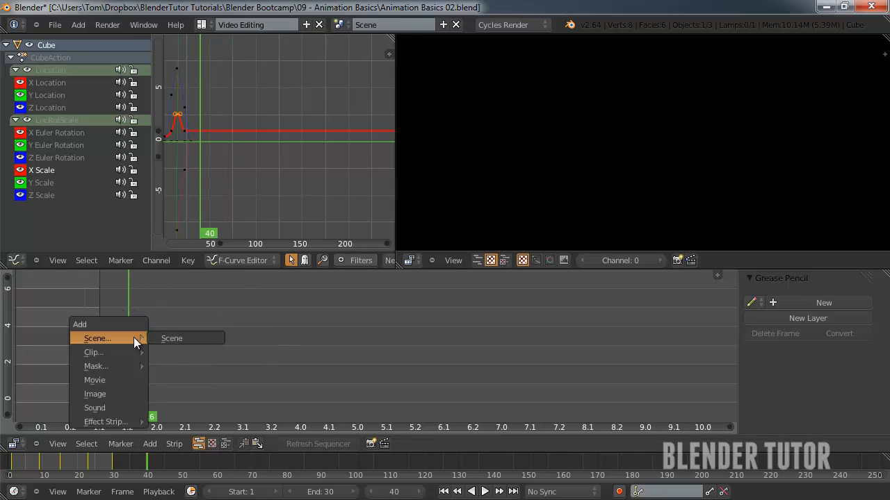
{"action": "left_click", "coordinate": [97, 394]}
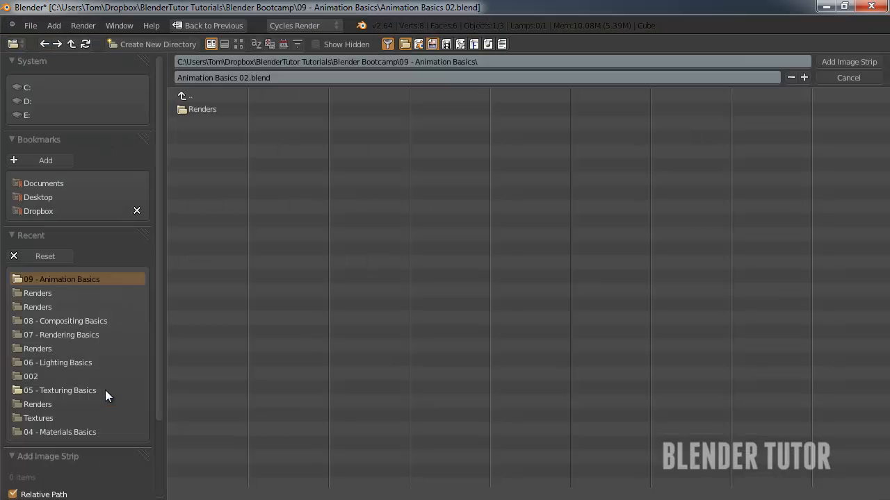
{"action": "left_click", "coordinate": [196, 108]}
{"action": "left_click", "coordinate": [221, 111]}
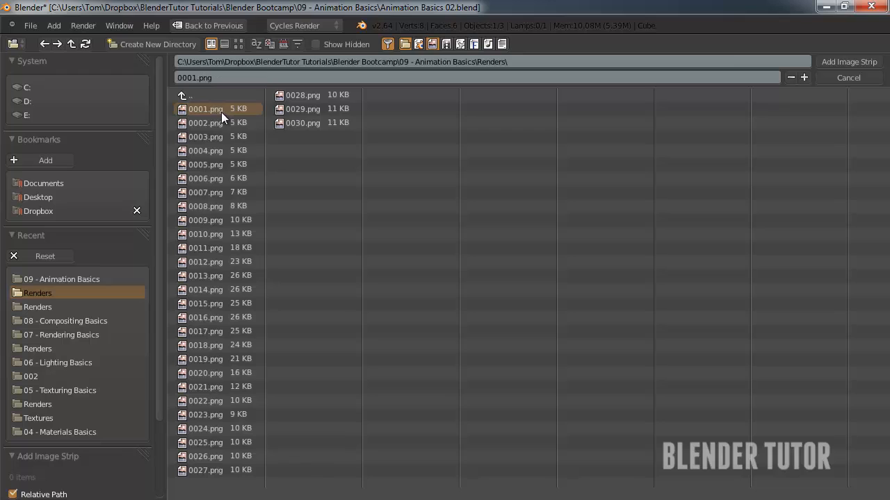
{"action": "left_click", "coordinate": [290, 121], "text": "shift"}
{"action": "left_click_drag", "start_coordinate": [401, 189], "coordinate": [223, 112]}
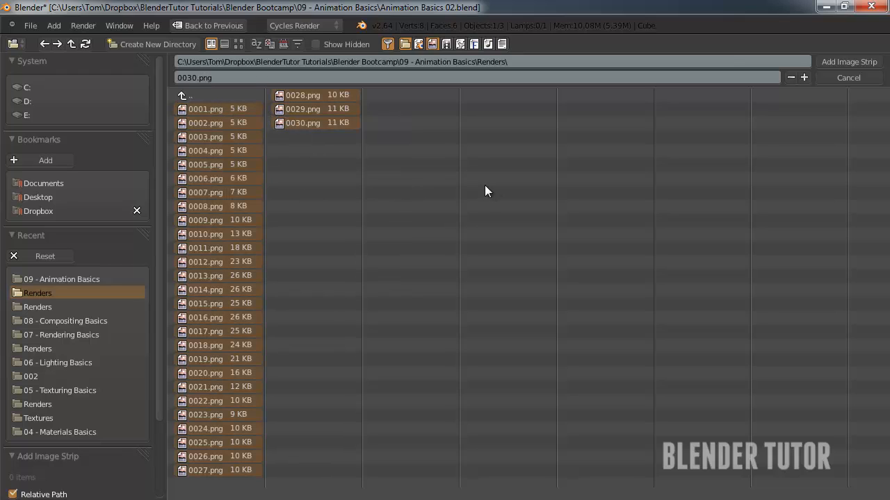
{"action": "left_click", "coordinate": [852, 63]}
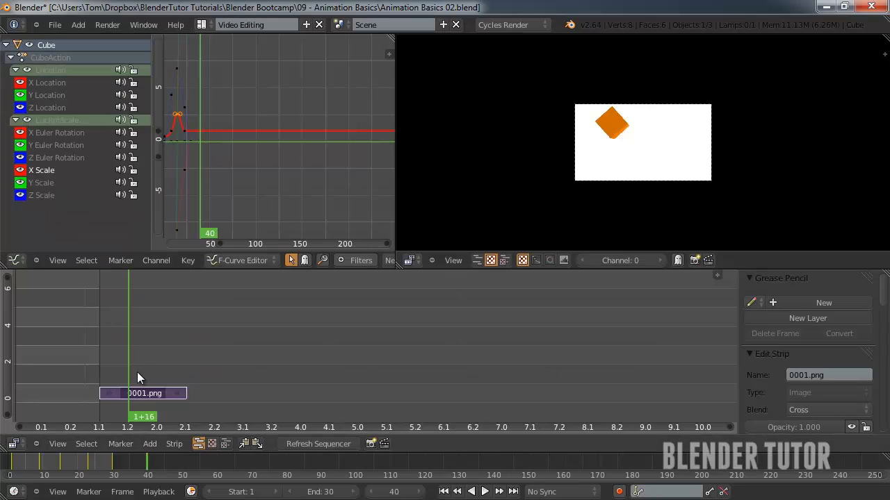
- Enlarge the sequencer preview, scrub to frame 30 and play back the image strip
{"action": "scroll", "coordinate": [651, 139], "scroll_direction": "up", "scroll_amount": 5}
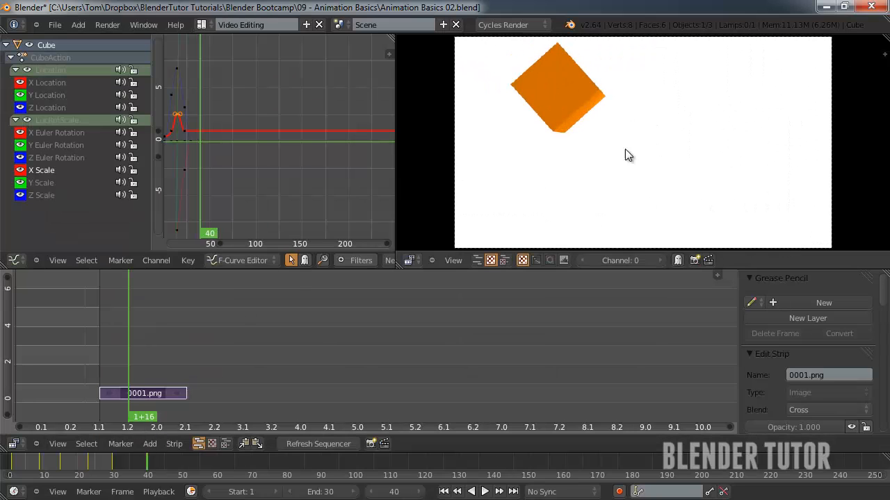
{"action": "left_click_drag", "start_coordinate": [136, 319], "coordinate": [98, 320]}
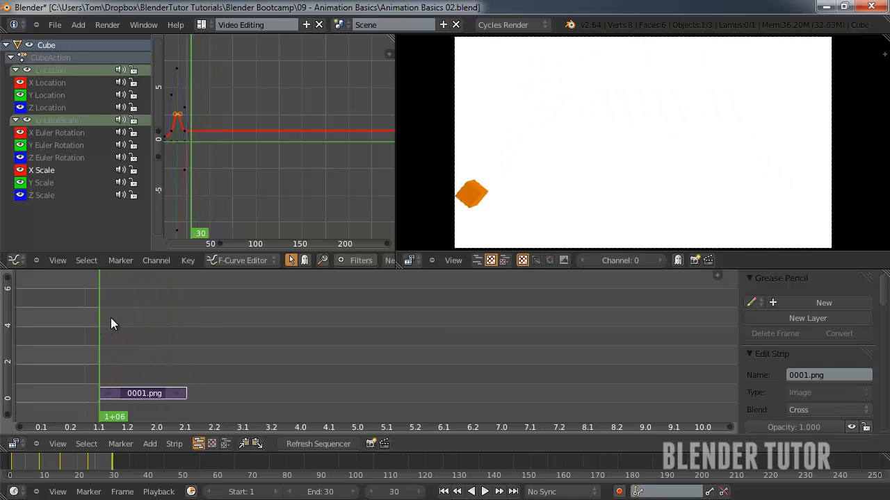
{"action": "key", "text": "alt+a"}
{"action": "key", "text": "alt+a"}
- Move the image strip so it starts at frame 1, and play it back in the preview
{"action": "key", "text": "g"}
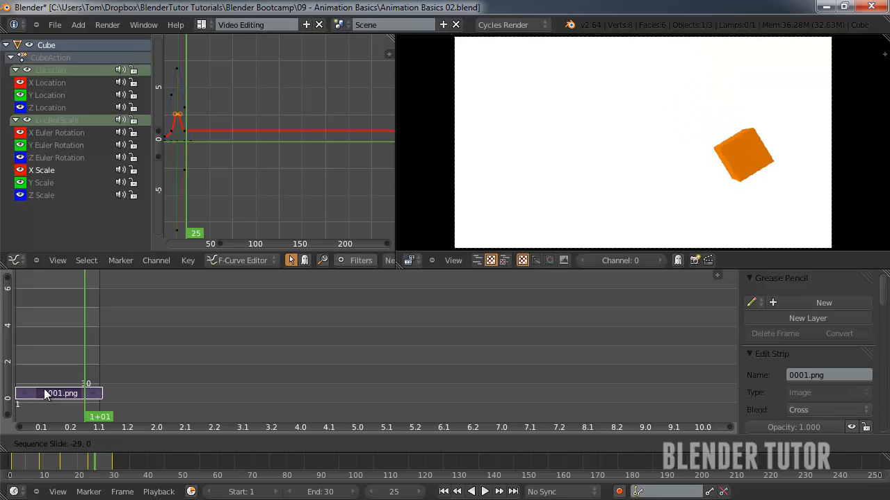
{"action": "left_click", "coordinate": [44, 394]}
{"action": "key", "text": "alt+a"}
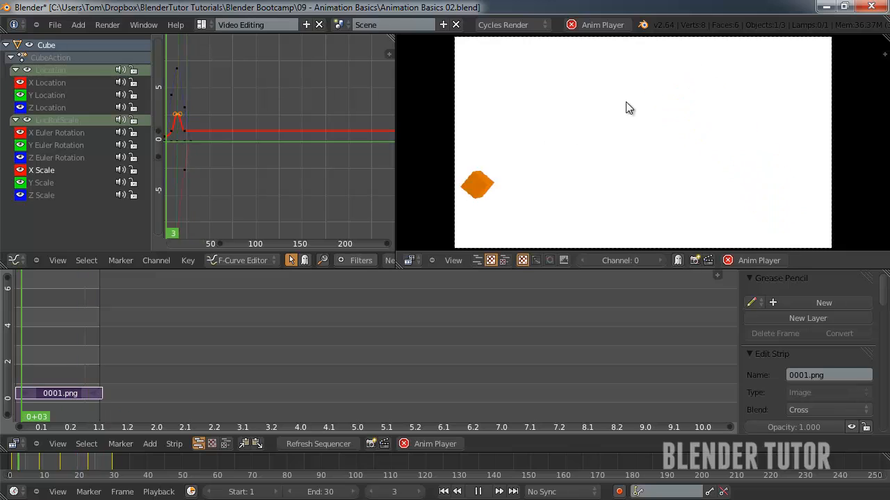
{"action": "key", "text": "alt+a"}
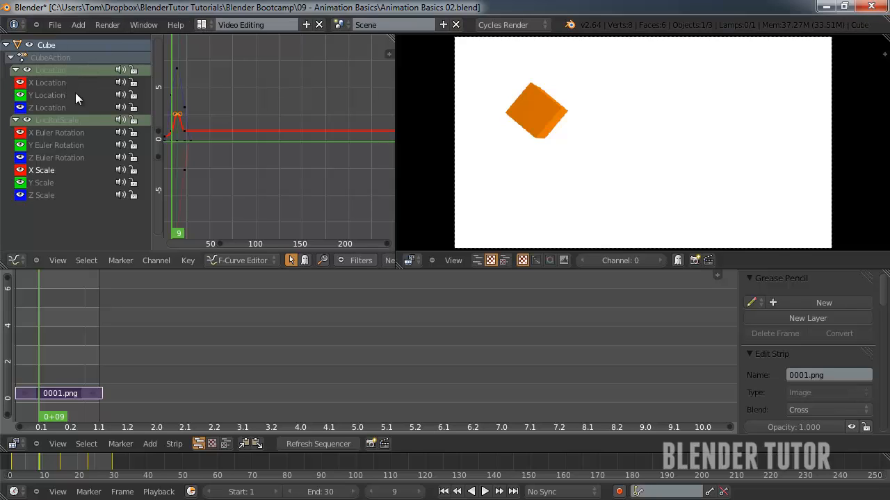
{"action": "scroll", "coordinate": [776, 326], "scroll_direction": "down", "scroll_amount": 4}
{"action": "scroll", "coordinate": [777, 327], "scroll_direction": "up", "scroll_amount": 4}
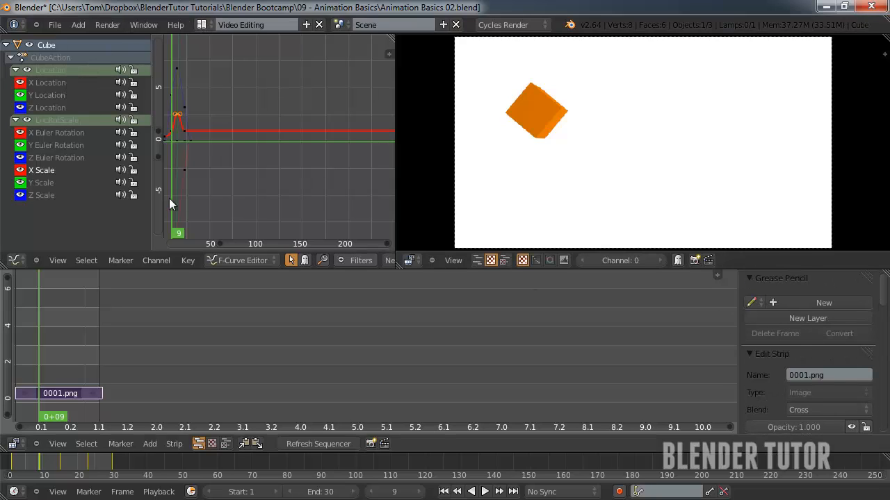
- Change the Graph Editor area to a Properties editor and narrow it to give the sequencer preview more room
{"action": "left_click", "coordinate": [14, 260]}
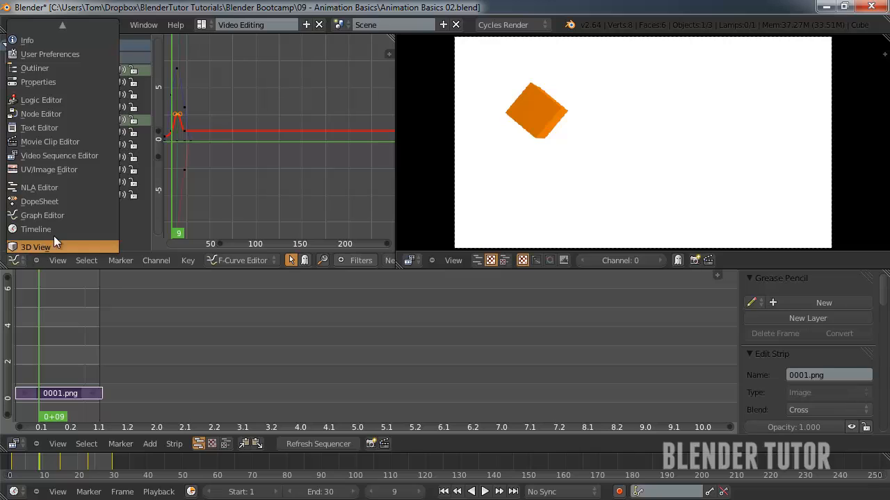
{"action": "left_click", "coordinate": [55, 80]}
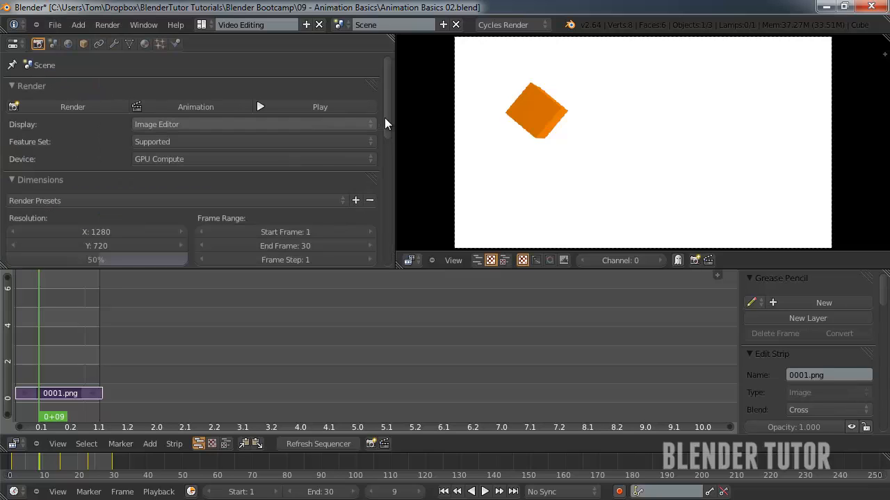
{"action": "left_click_drag", "start_coordinate": [395, 118], "coordinate": [237, 117]}
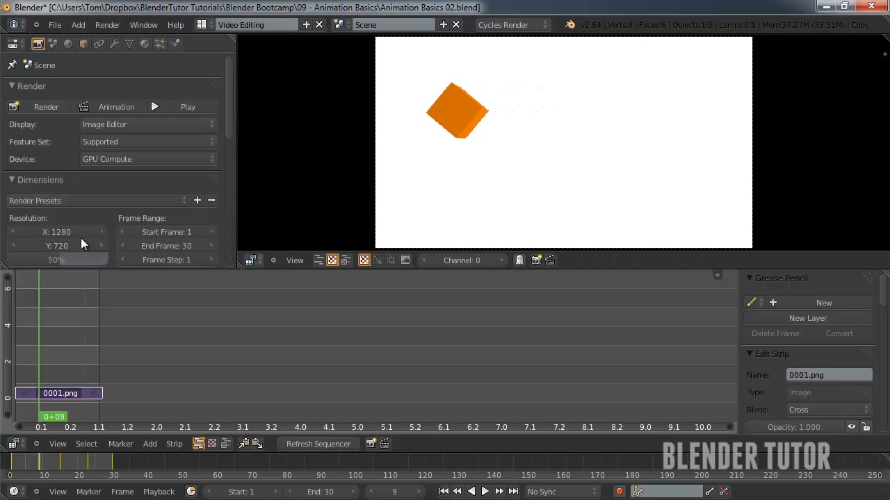
- Set the render output file format to the H.264 movie format
{"action": "scroll", "coordinate": [107, 187], "scroll_direction": "down", "scroll_amount": 7}
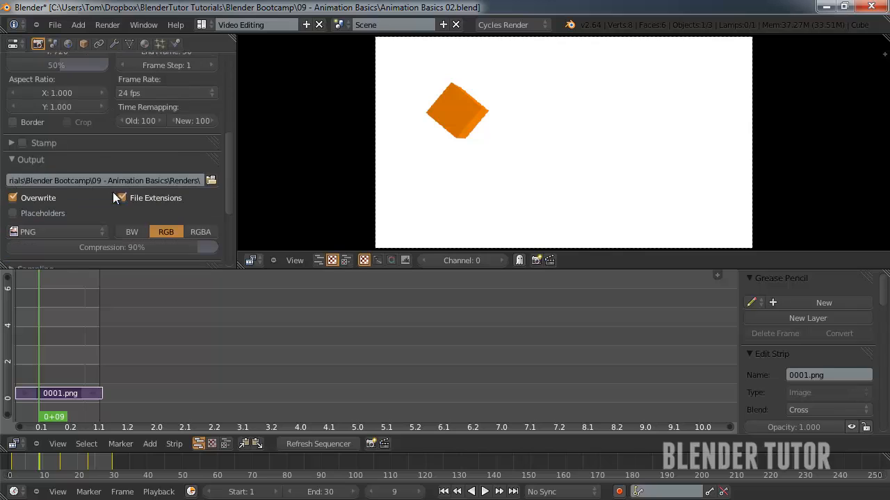
{"action": "scroll", "coordinate": [161, 207], "scroll_direction": "down", "scroll_amount": 3}
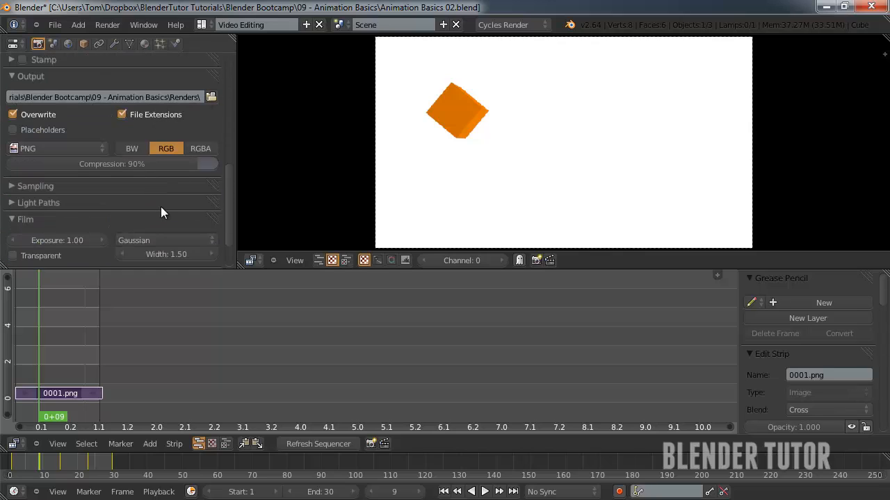
{"action": "left_click", "coordinate": [57, 148]}
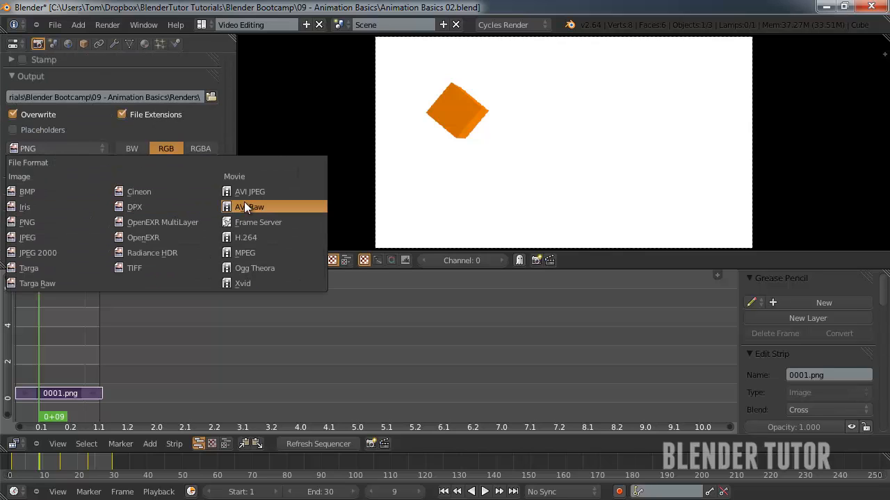
{"action": "left_click", "coordinate": [262, 237]}
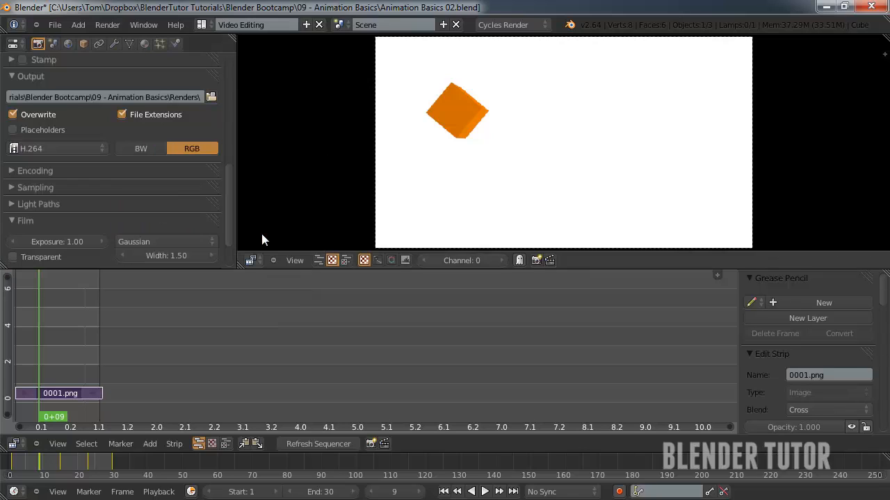
- Apply the H264 encoding preset and set the encoding container format to Quicktime
{"action": "left_click", "coordinate": [16, 171]}
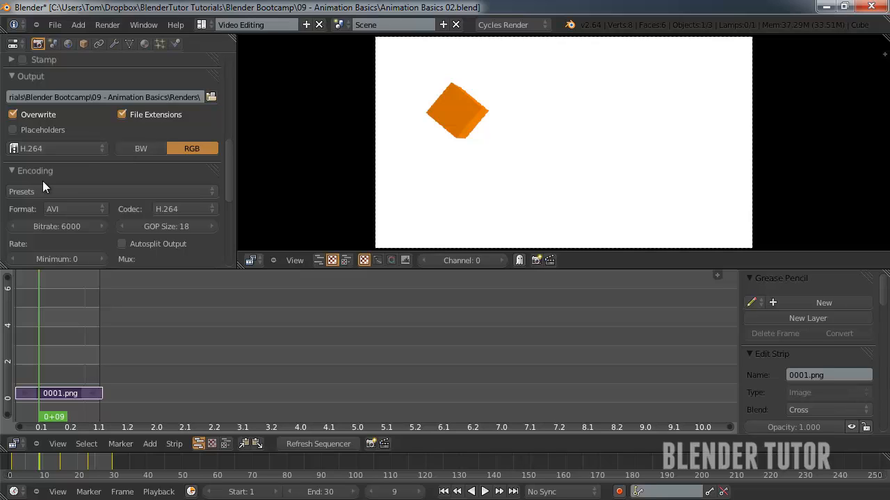
{"action": "scroll", "coordinate": [227, 184], "scroll_direction": "down", "scroll_amount": 3}
{"action": "left_click", "coordinate": [82, 149]}
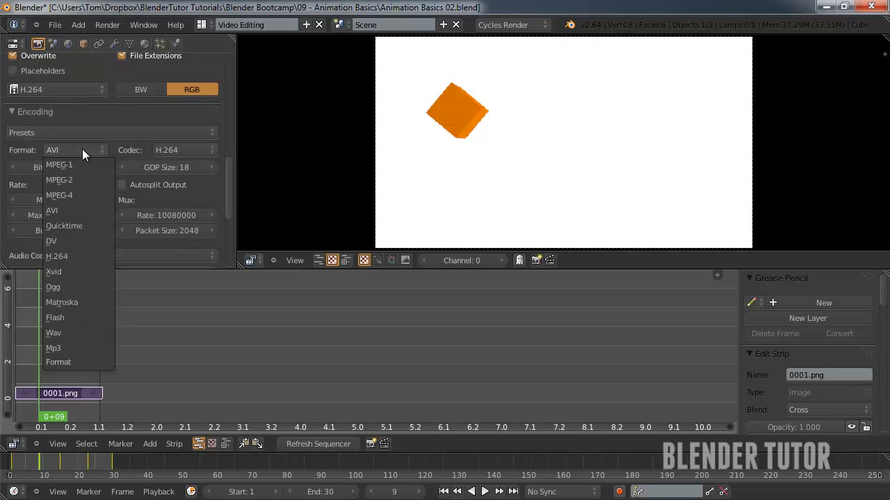
{"action": "left_click", "coordinate": [99, 133]}
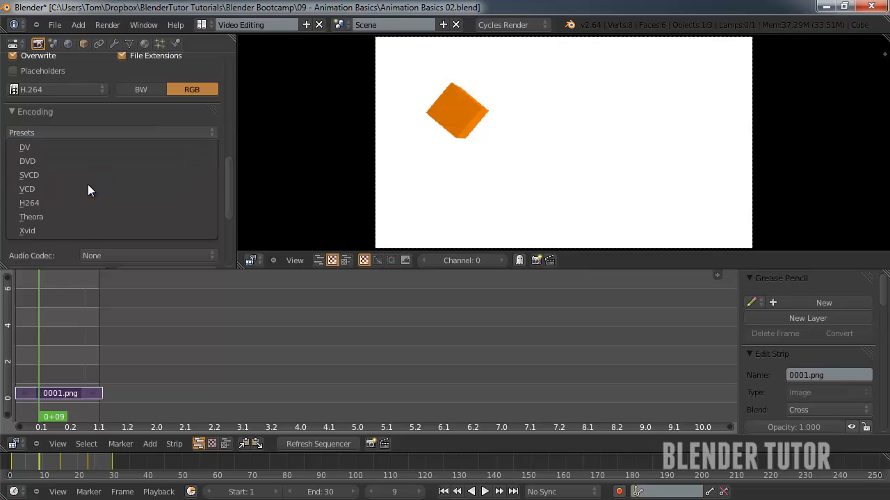
{"action": "left_click", "coordinate": [65, 199]}
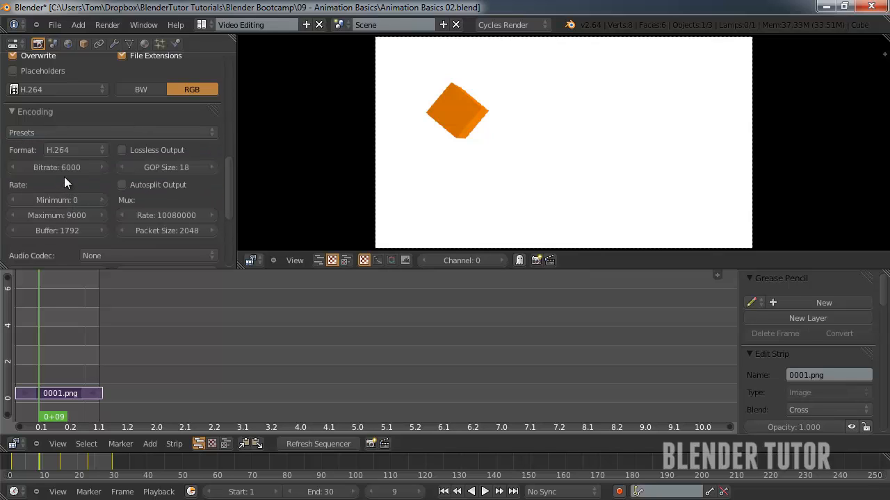
{"action": "left_click", "coordinate": [86, 150]}
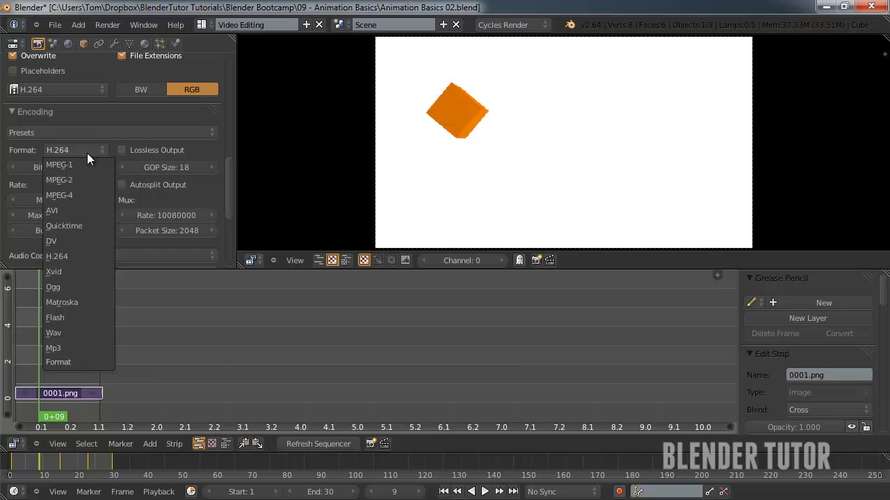
{"action": "left_click", "coordinate": [75, 224]}
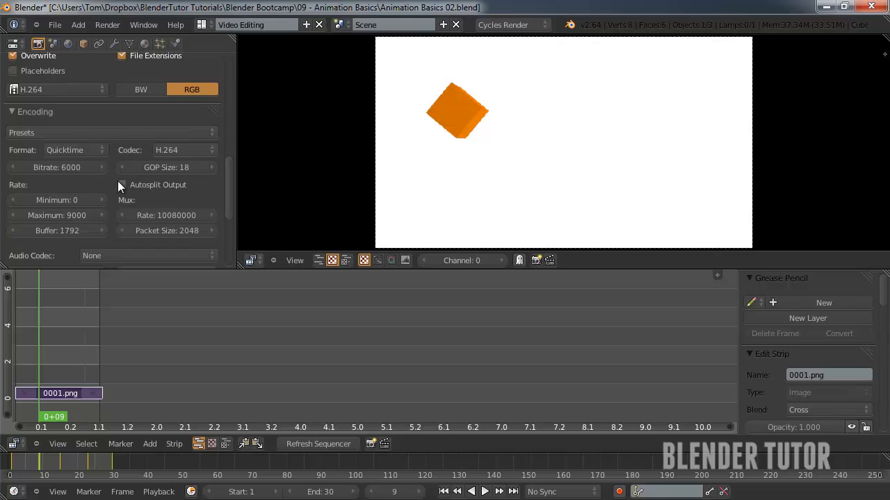
{"action": "scroll", "coordinate": [118, 180], "scroll_direction": "down", "scroll_amount": 5}
{"action": "left_click", "coordinate": [110, 117]}
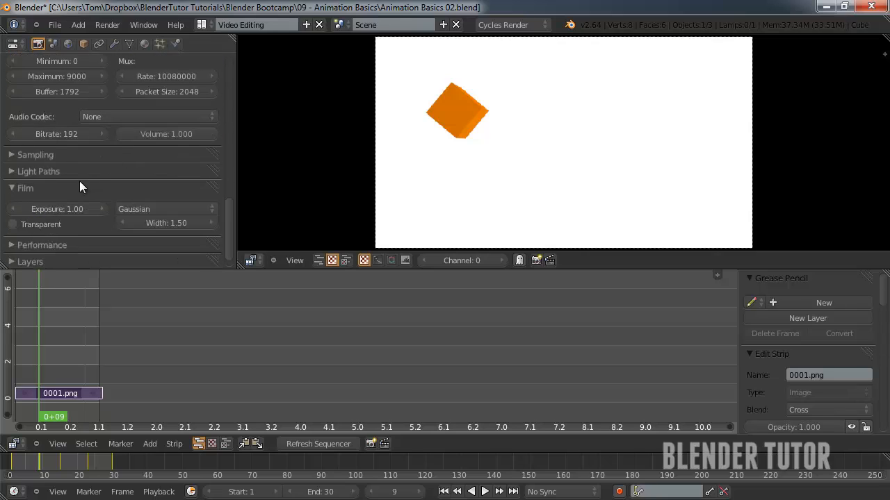
- Render the sequencer's 30-frame animation to a movie file
{"action": "scroll", "coordinate": [93, 187], "scroll_direction": "up", "scroll_amount": 12}
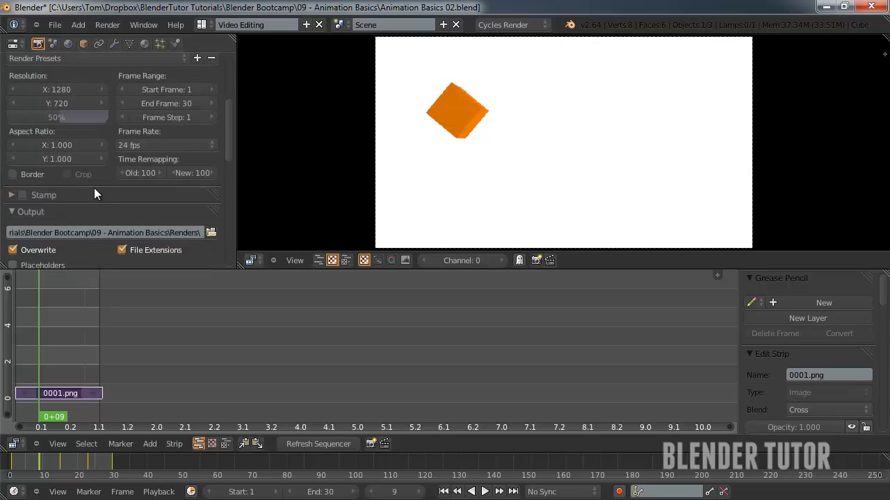
{"action": "scroll", "coordinate": [99, 160], "scroll_direction": "up", "scroll_amount": 3}
{"action": "left_click", "coordinate": [106, 106]}
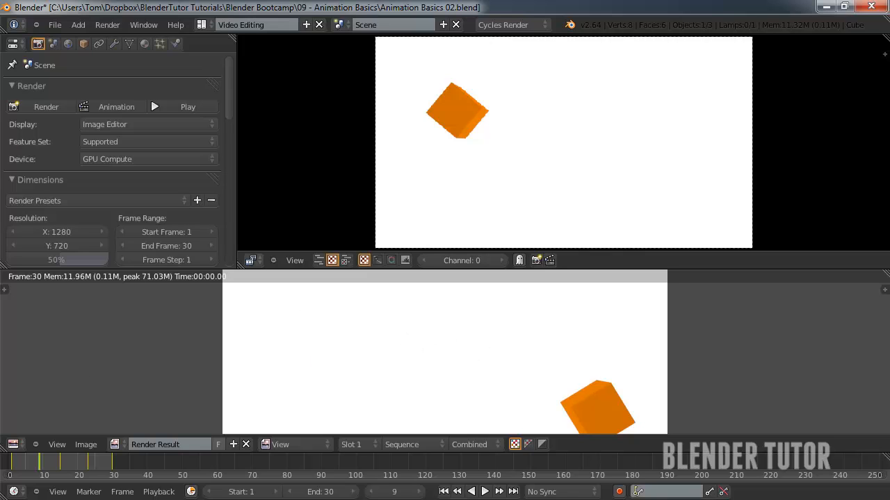
- Switch to Windows Explorer and open the Renders folder under Dropbox, BlenderTutor Tutorials, Blender Bootcamp, 09 - Animation Basics
{"action": "key", "text": "super+e"}
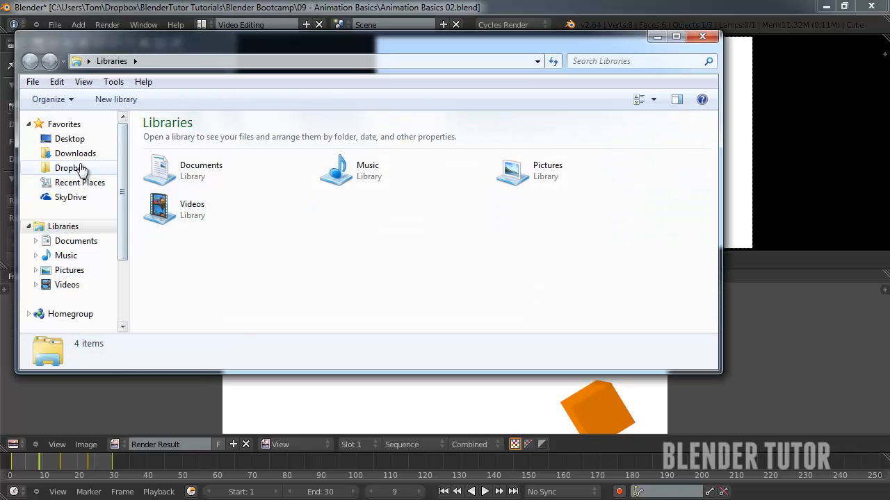
{"action": "left_click", "coordinate": [82, 169]}
{"action": "double_click", "coordinate": [221, 213]}
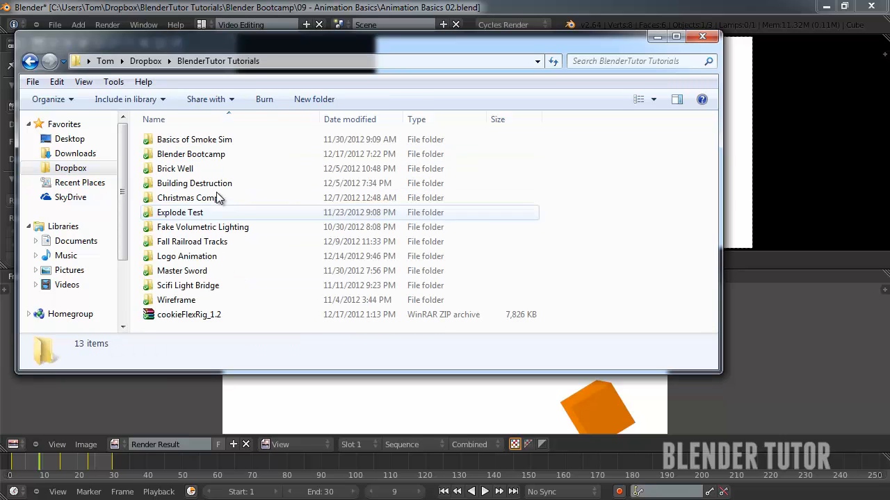
{"action": "double_click", "coordinate": [197, 156]}
{"action": "double_click", "coordinate": [199, 228]}
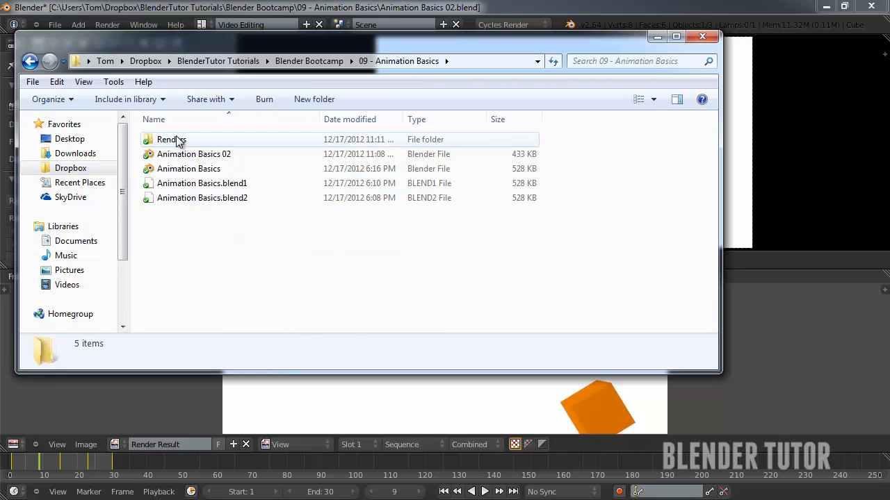
{"action": "double_click", "coordinate": [174, 139]}
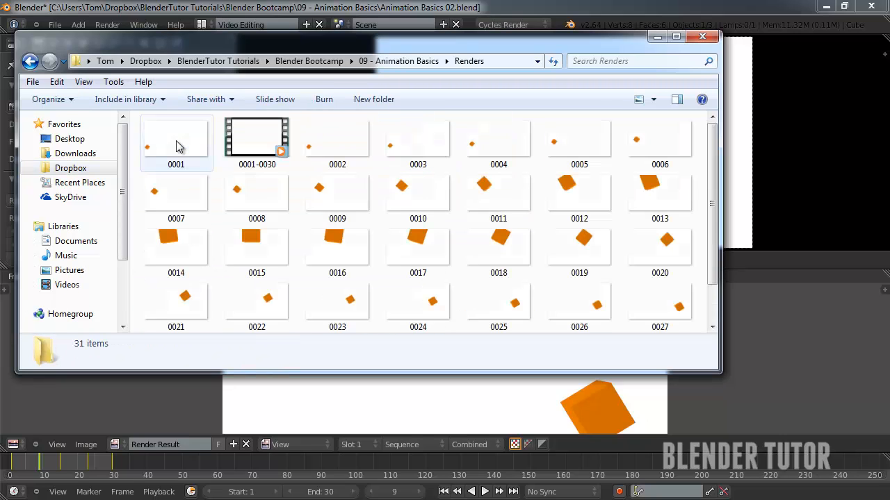
- Play the rendered movie 0001-0030 several times in the media player, and close the player and the folder window
{"action": "left_click", "coordinate": [257, 139]}
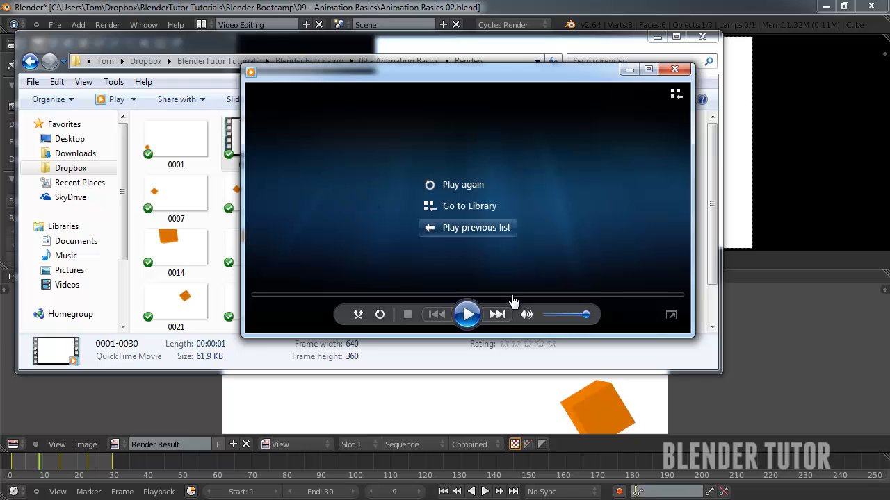
{"action": "left_click", "coordinate": [467, 315]}
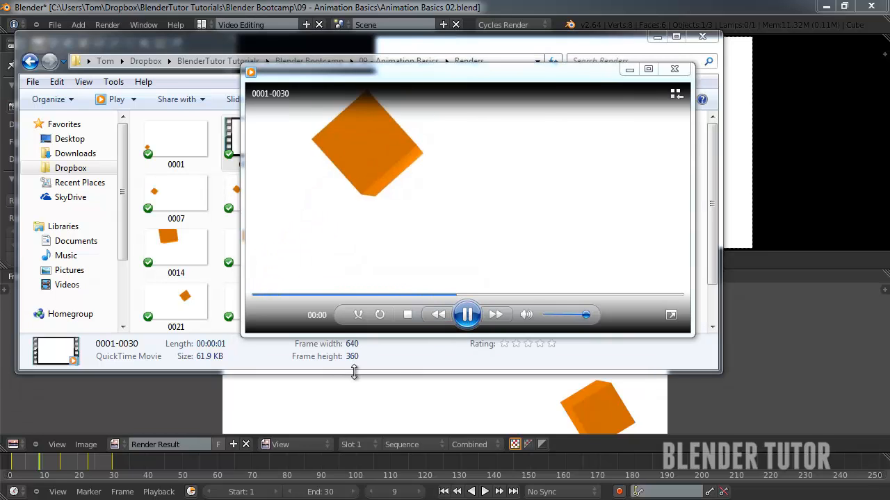
{"action": "left_click", "coordinate": [469, 315]}
{"action": "left_click", "coordinate": [466, 320]}
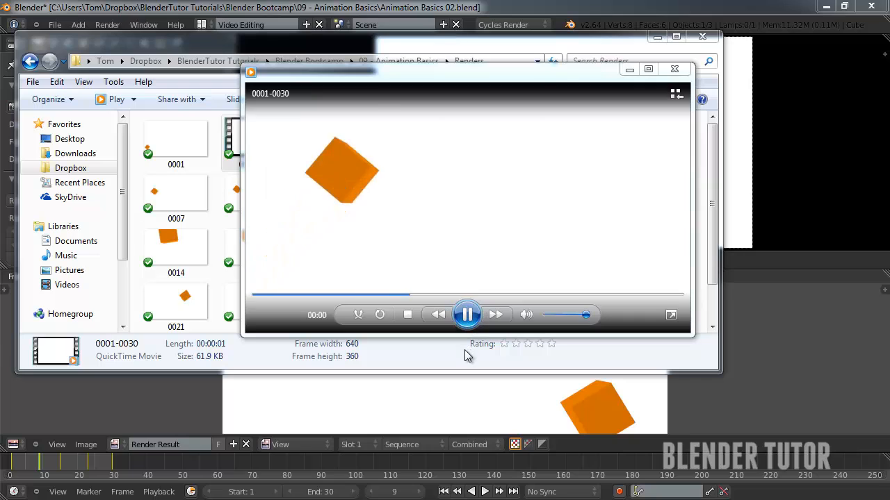
{"action": "left_click", "coordinate": [463, 321]}
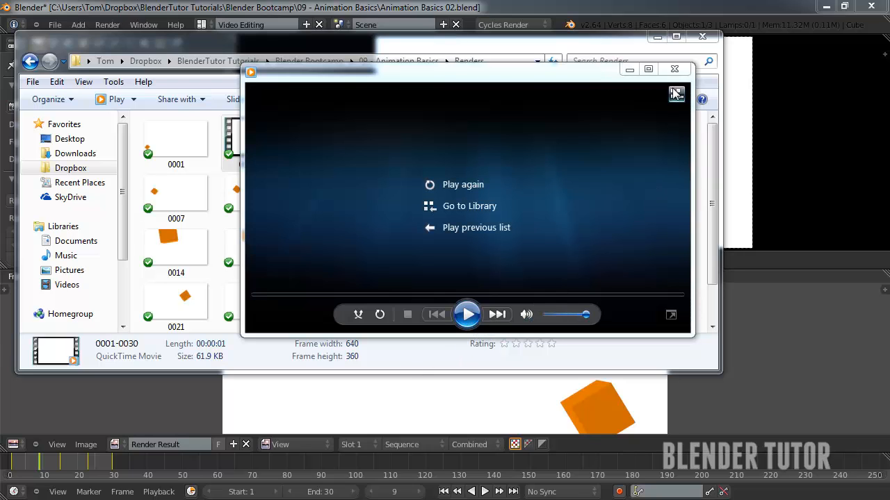
{"action": "left_click", "coordinate": [674, 69]}
{"action": "left_click", "coordinate": [703, 37]}
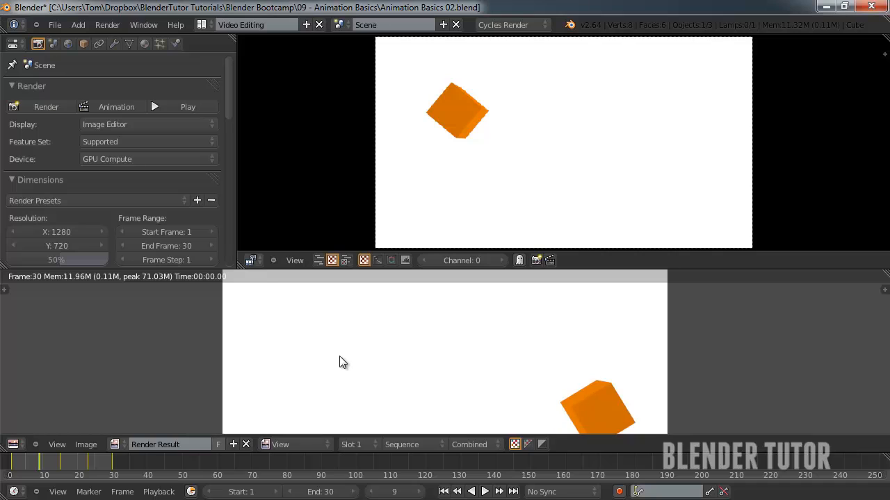
- Return from the render result to the sequencer and scrub the image strip to frames 30, 1 and 22
{"action": "key", "text": "shift+F8"}
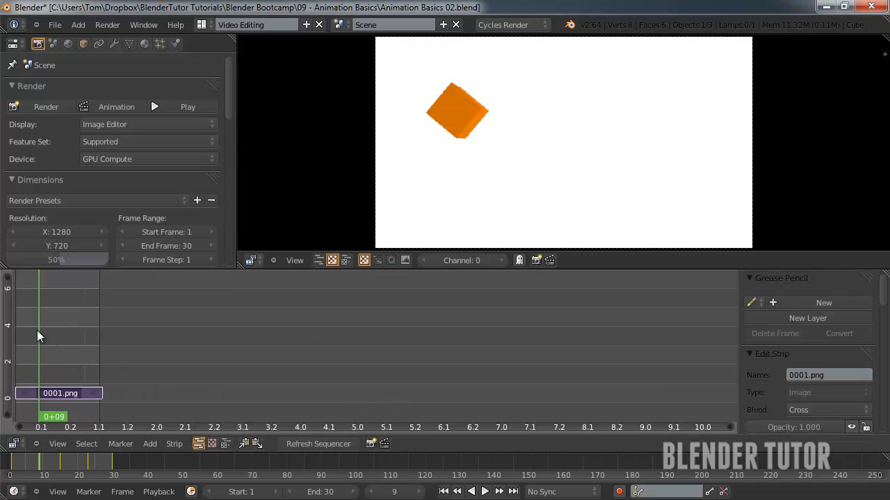
{"action": "left_click_drag", "start_coordinate": [39, 331], "coordinate": [107, 386]}
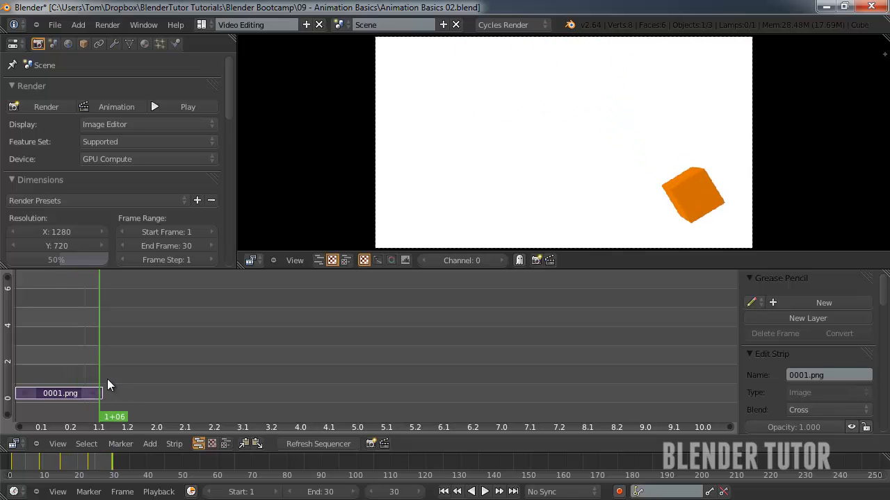
{"action": "left_click_drag", "start_coordinate": [79, 340], "coordinate": [17, 331]}
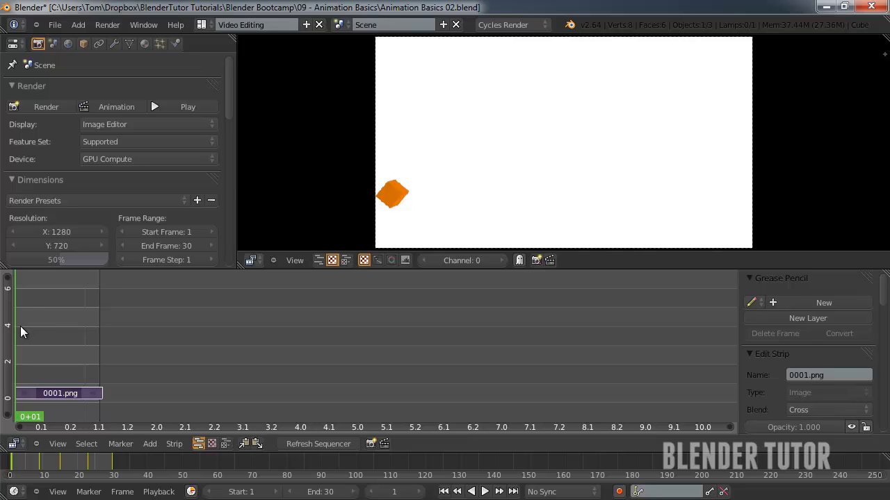
{"action": "left_click_drag", "start_coordinate": [20, 332], "coordinate": [77, 332]}
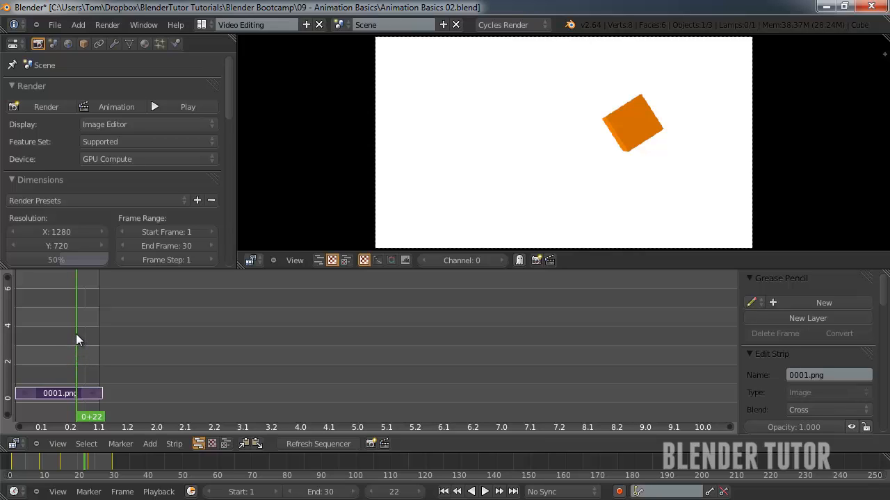
{"action": "mouse_move", "coordinate": [76, 334]}
{"action": "left_mouse_down"}
{"action": "mouse_move", "coordinate": [100, 338]}
{"action": "mouse_move", "coordinate": [76, 336]}
{"action": "left_mouse_up"}
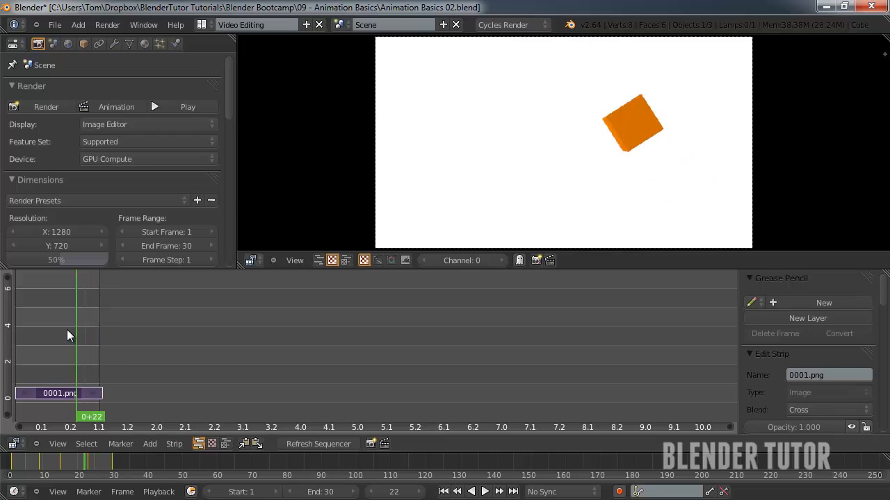